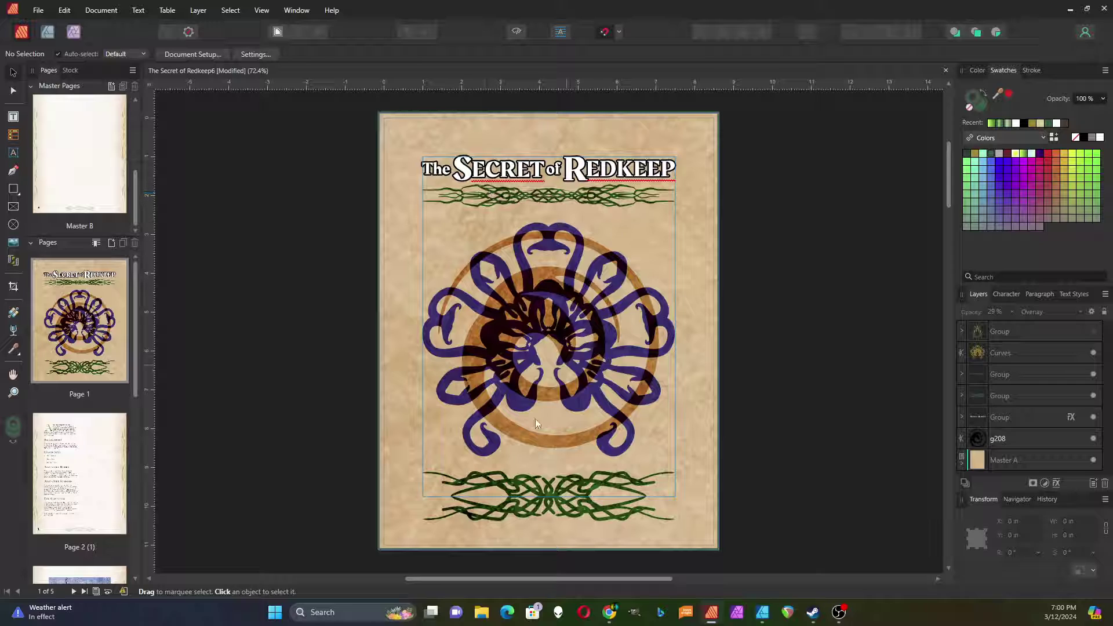
Open the Master B page to view its decorated border layout
double_click(91, 177)
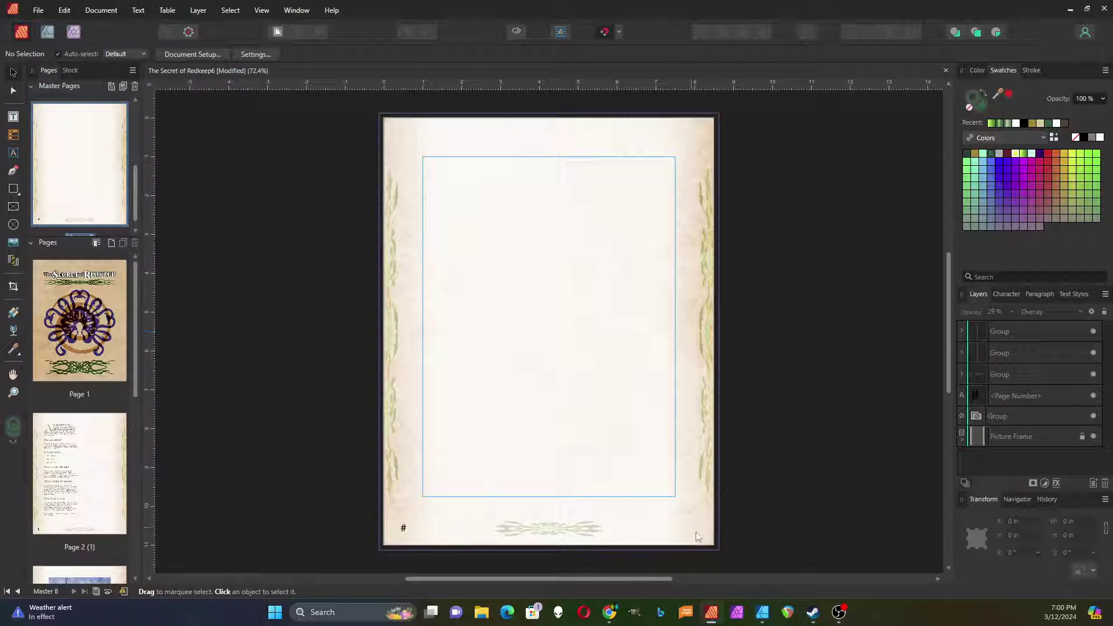
In Affinity Designer, create a new Letter document, 8.5 × 11 in at 300 DPI, and show its grid
left_click(762, 612)
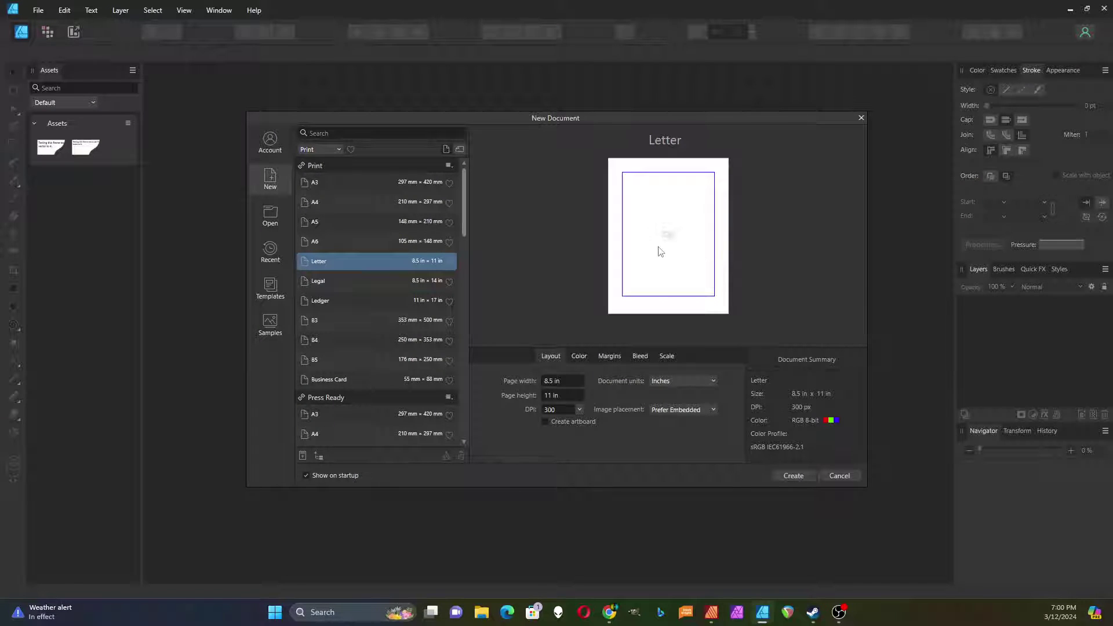
left_click(793, 475)
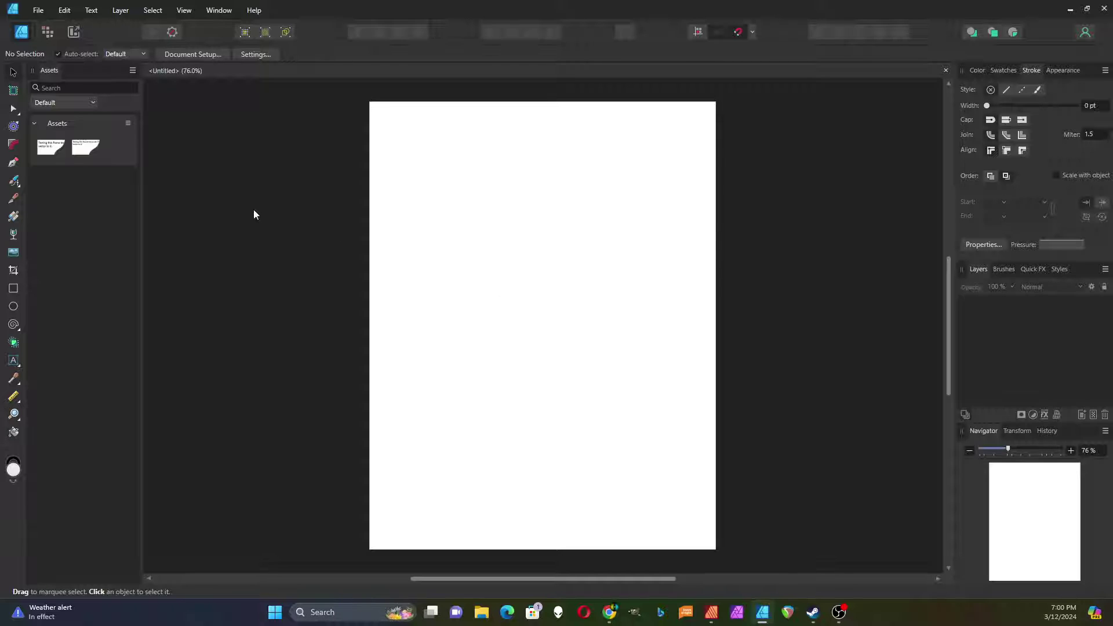
left_click(153, 10)
left_click(153, 10)
left_click(184, 10)
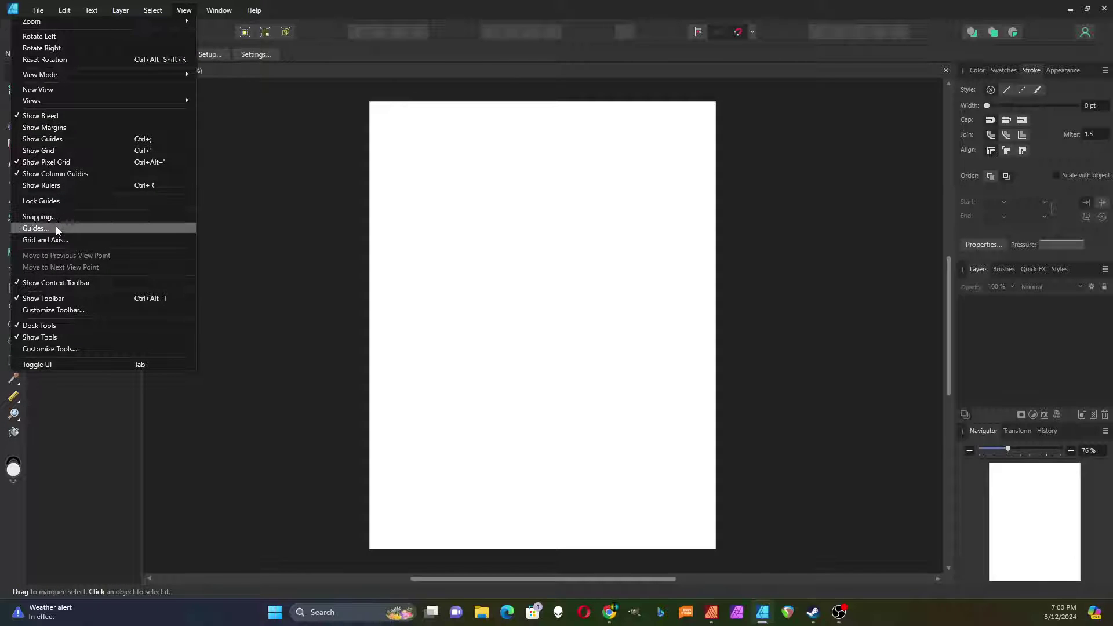
left_click(60, 150)
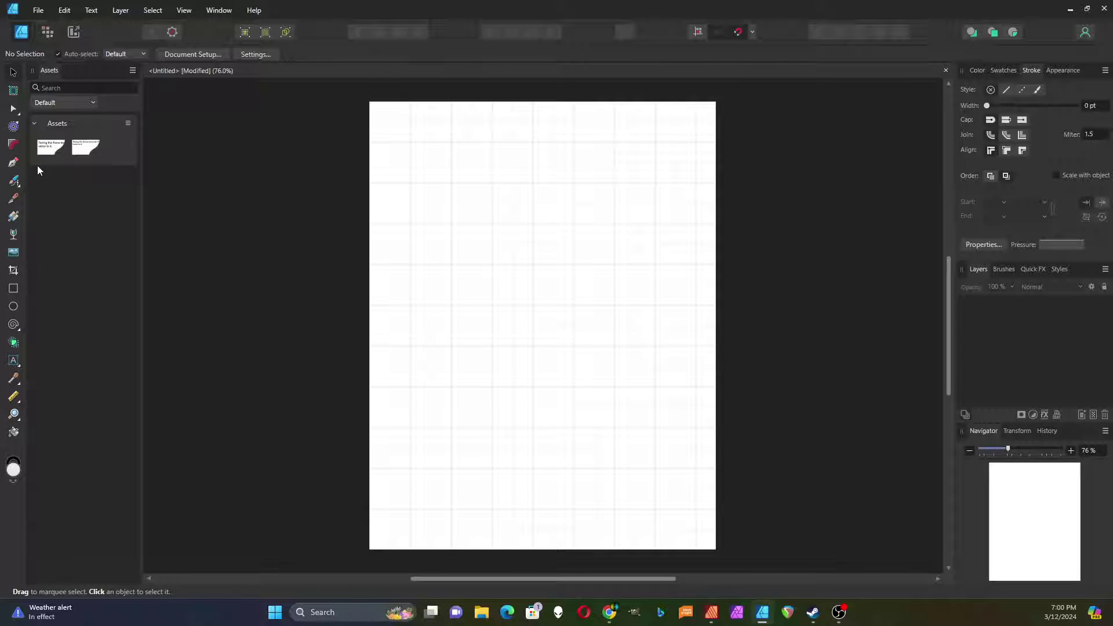
Draw a diamond about one grid square wide and three tall in the page's upper half, and set its mid point to 10%
left_click(18, 328)
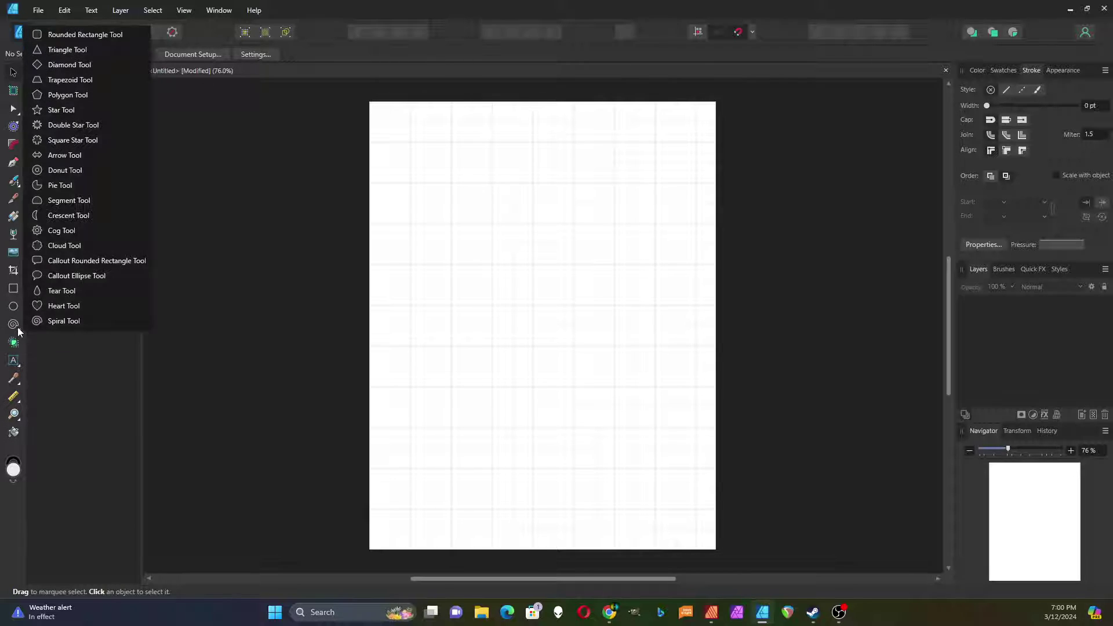
left_click(58, 64)
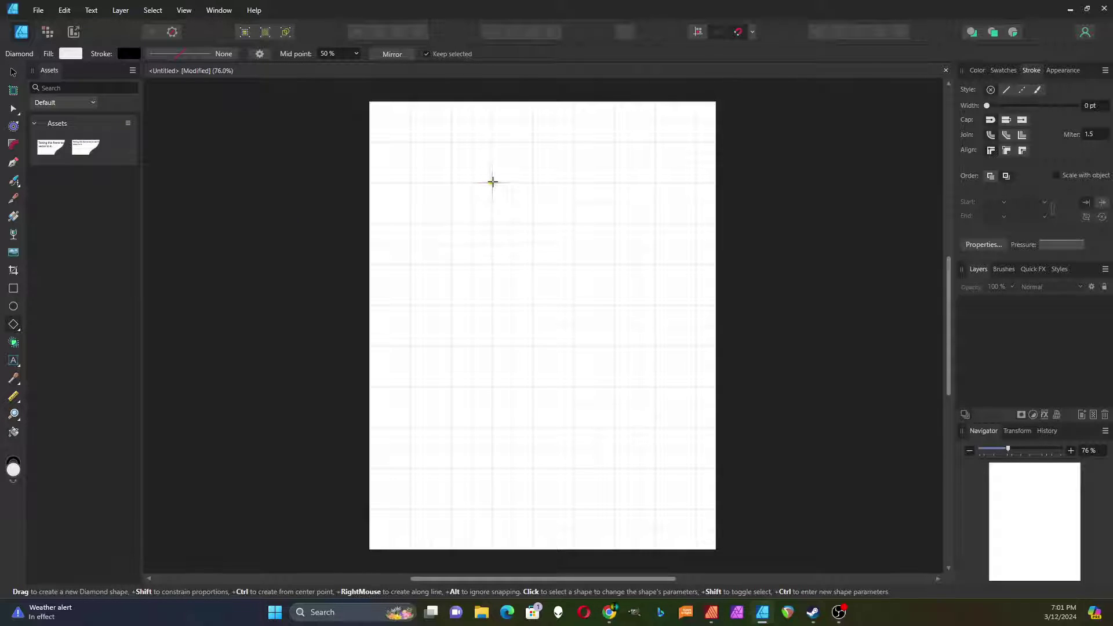
left_click_drag(491, 183, 534, 304)
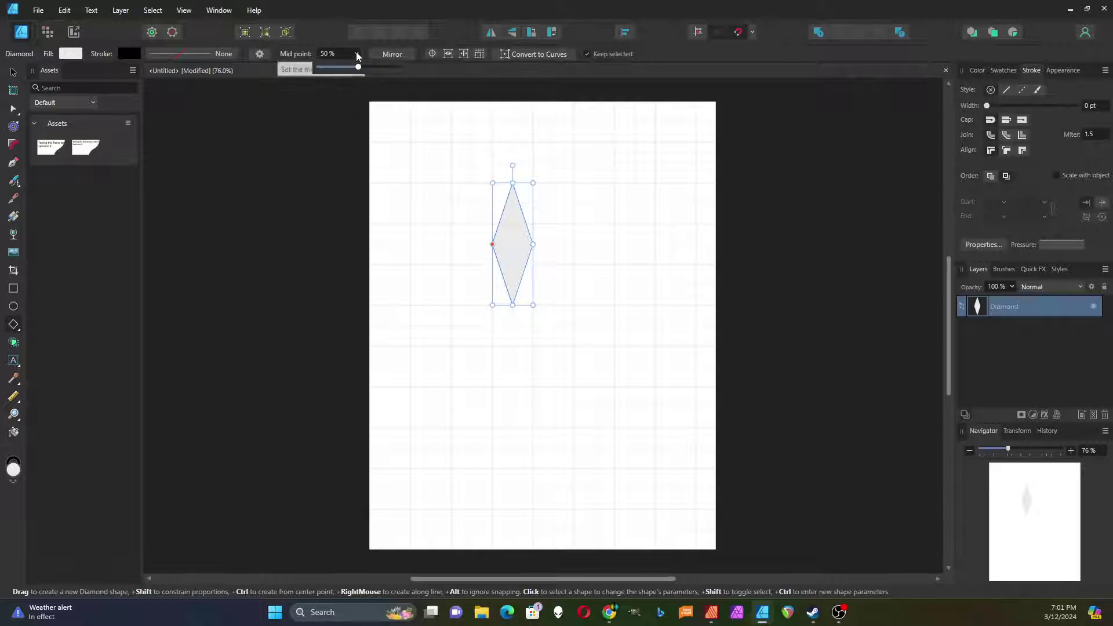
left_click(320, 53)
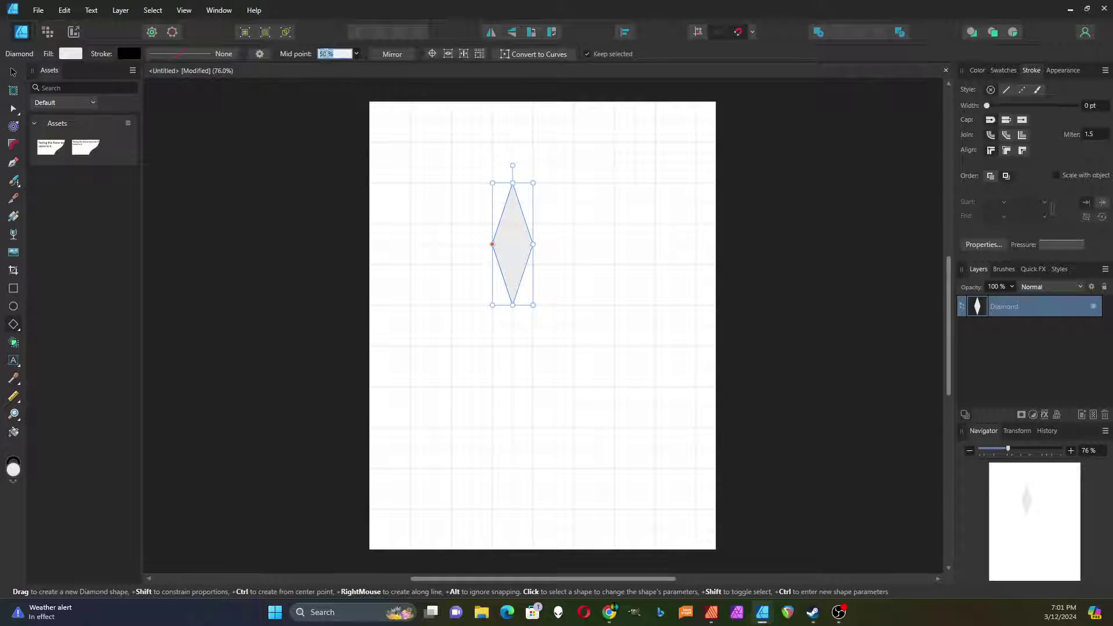
type("10")
key("Return")
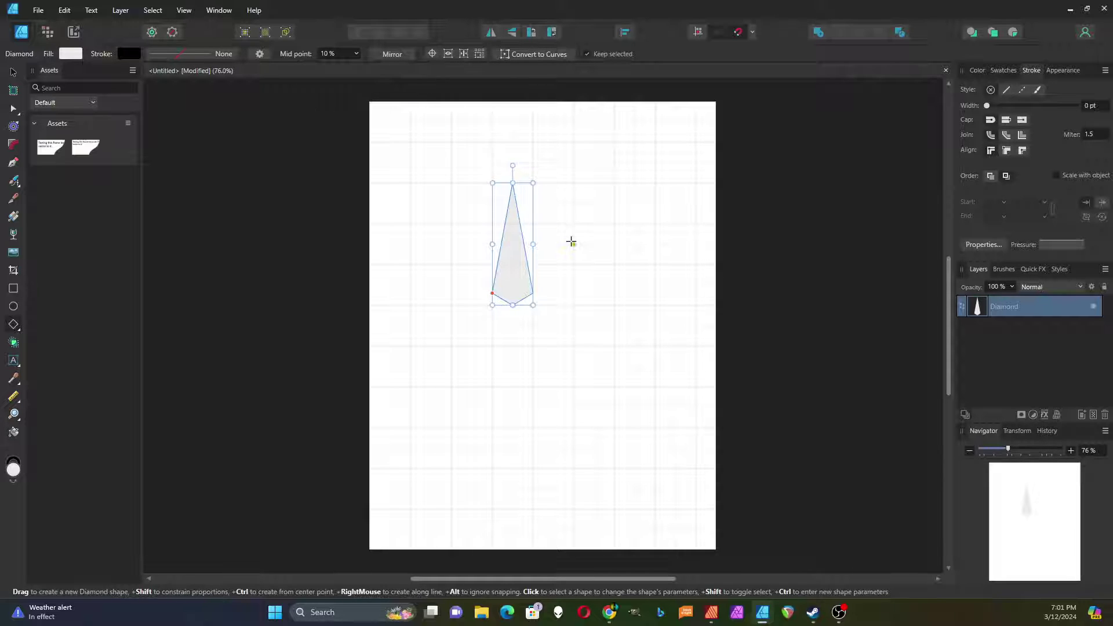
Draw a circle about half a grid square wide across the lower part of the diamond's left edge
scroll(571, 241, "up", 5)
scroll(571, 241, "down", 2)
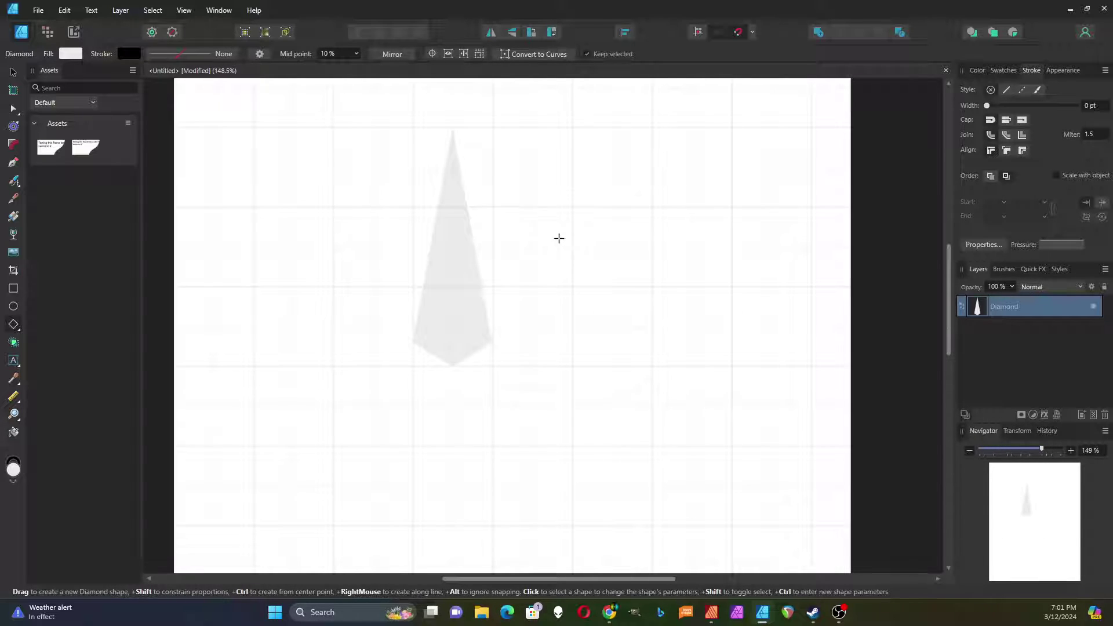
left_click(441, 158)
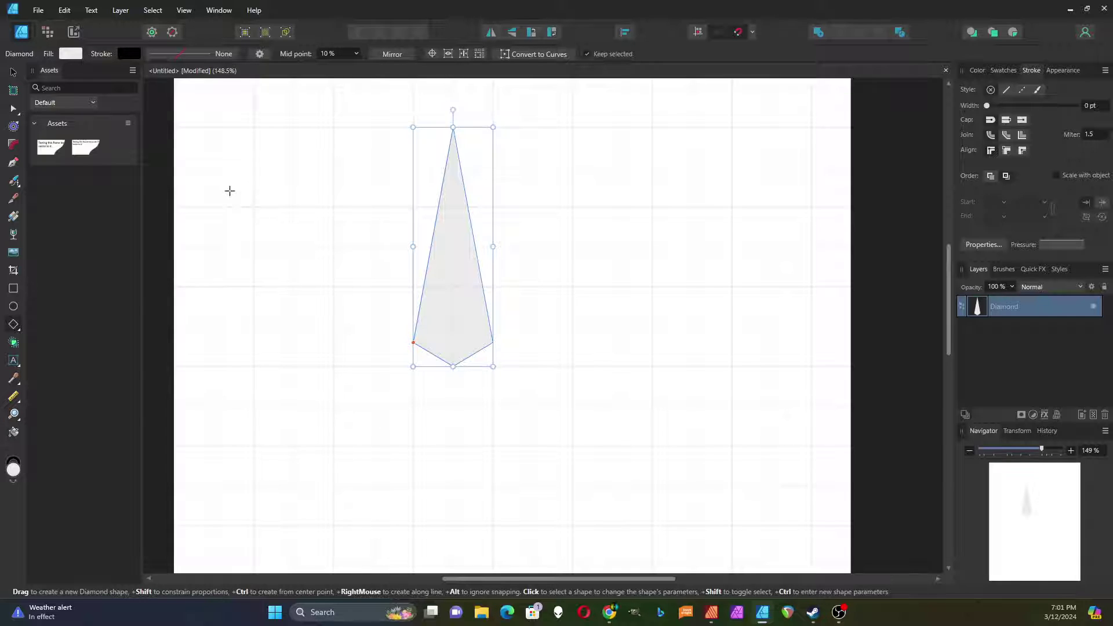
left_click(14, 306)
left_click_drag(380, 299, 415, 310)
key("v")
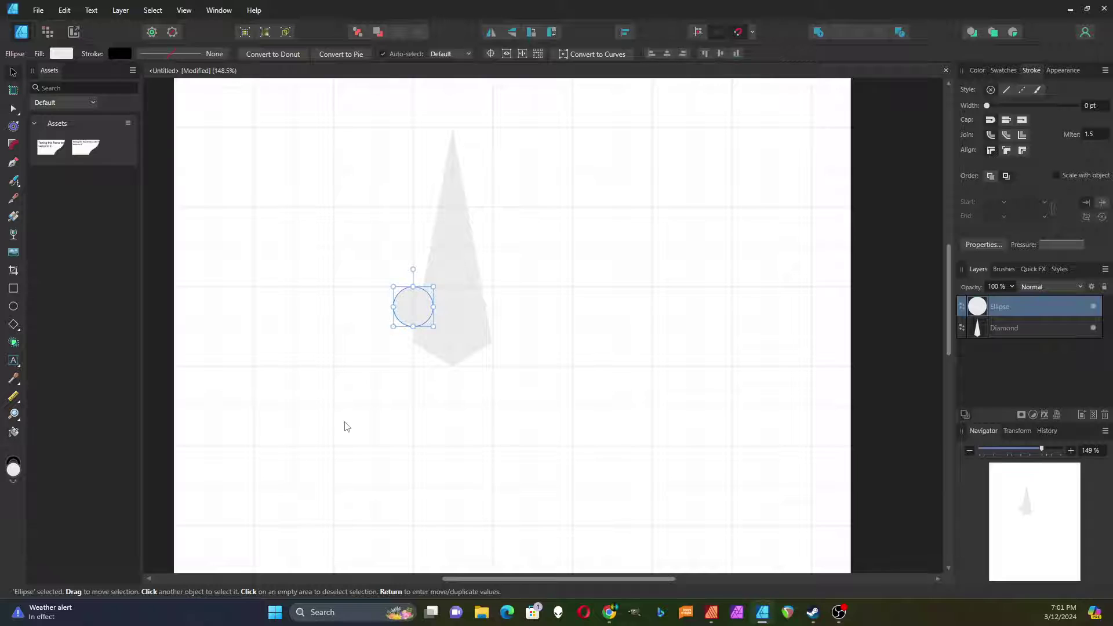
left_click(347, 429)
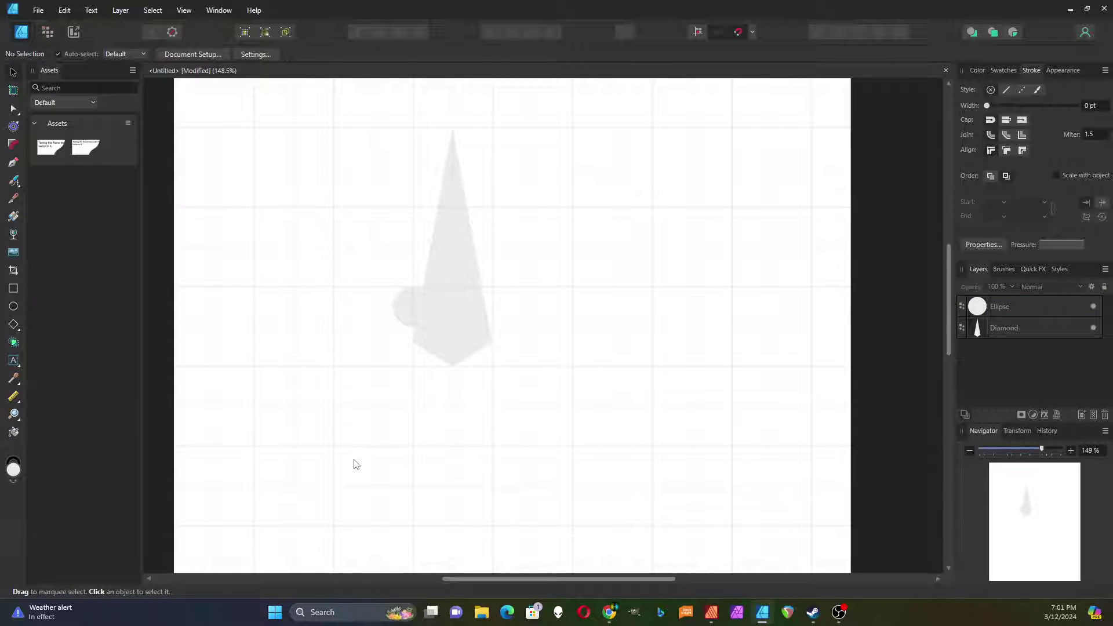
Give both the circle and the diamond a solid 0.2 pt stroke
left_click(408, 300)
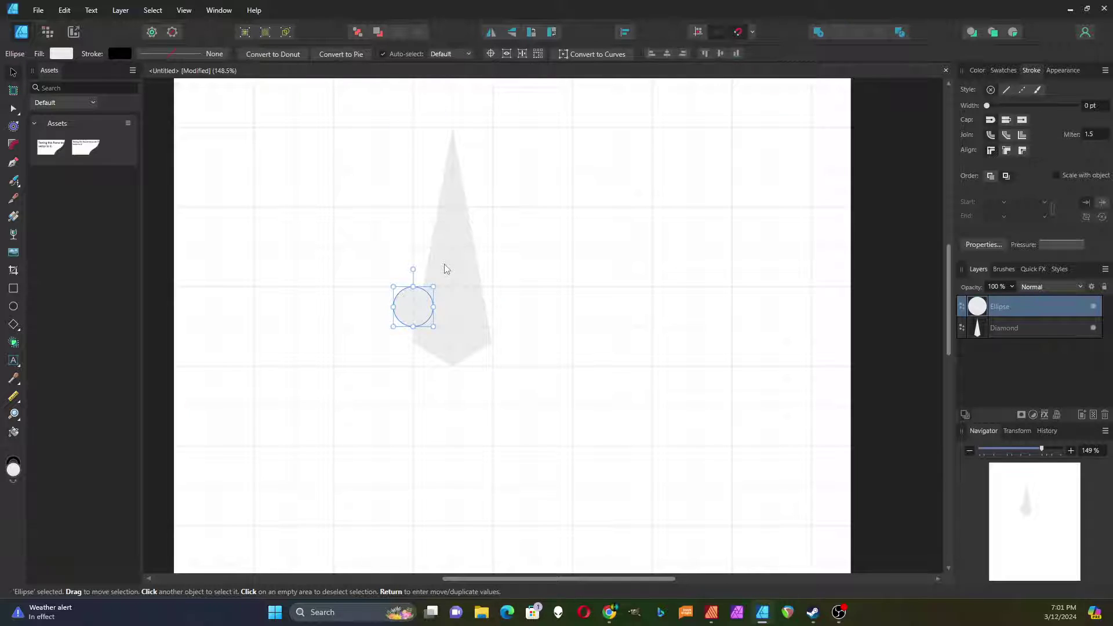
left_click(447, 268, "shift")
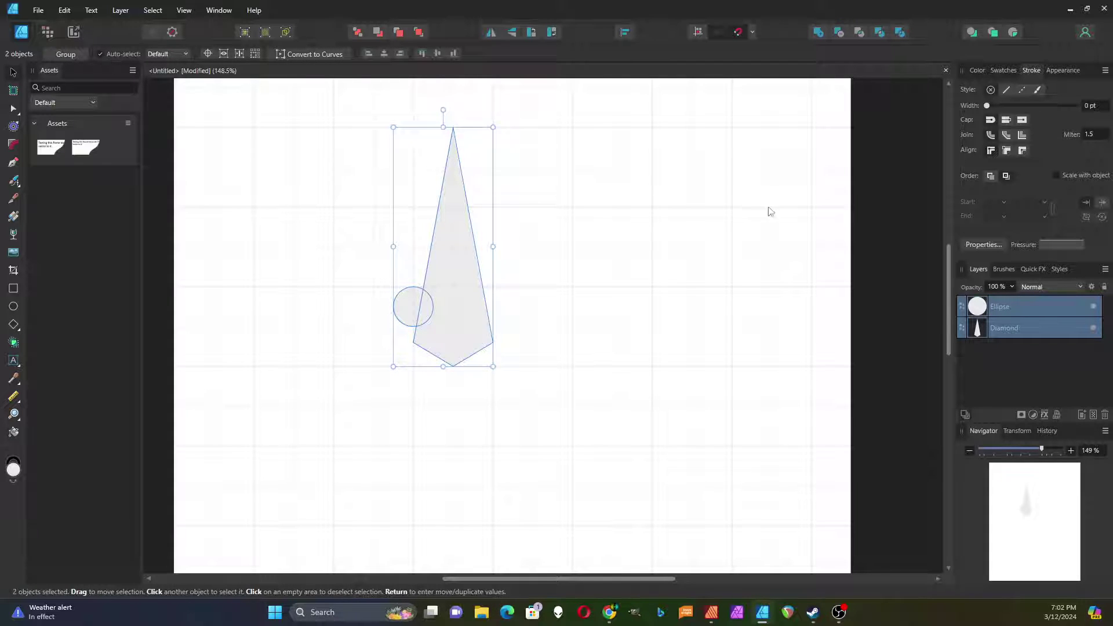
left_click(1006, 90)
left_click(567, 336)
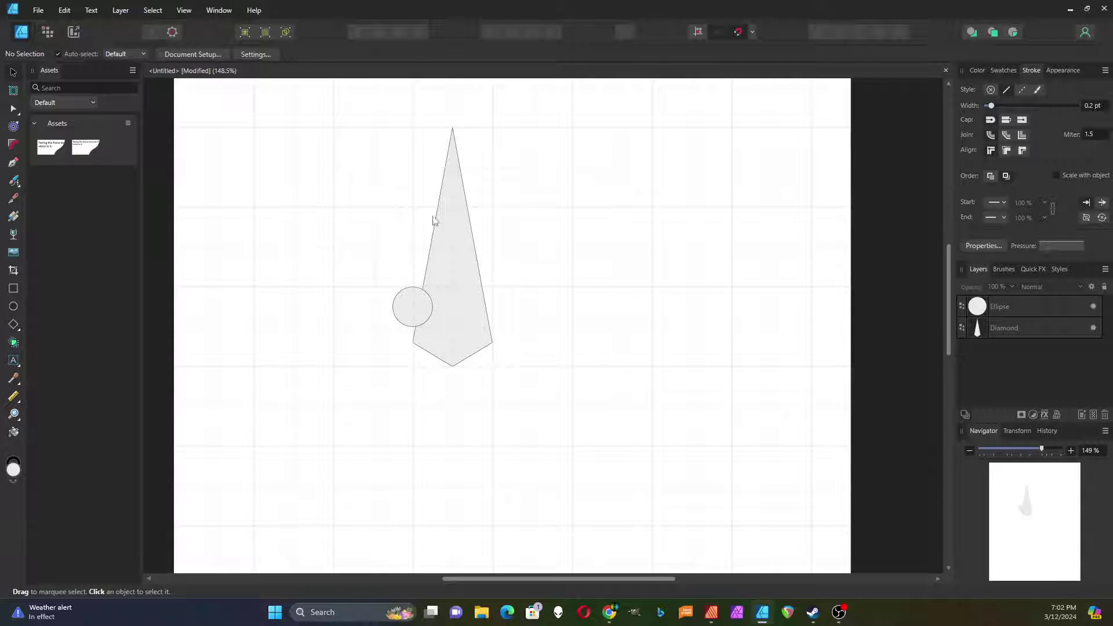
Draw a crescent about one grid square wide and one and a half tall to the left of the diamond
left_click(20, 329)
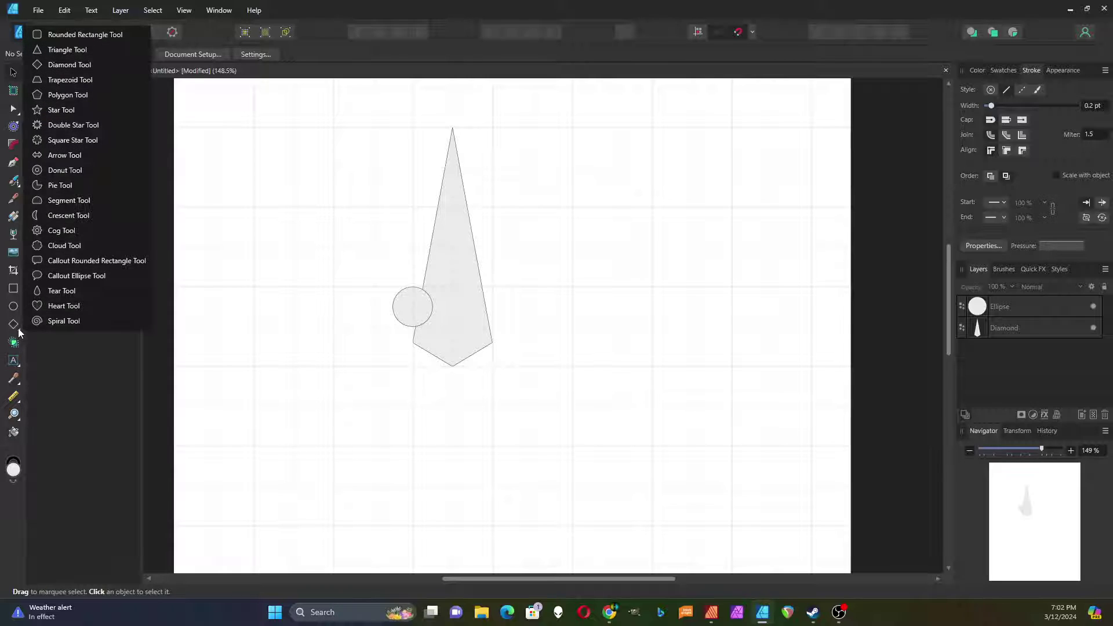
left_click(64, 216)
left_click_drag(293, 127, 373, 247)
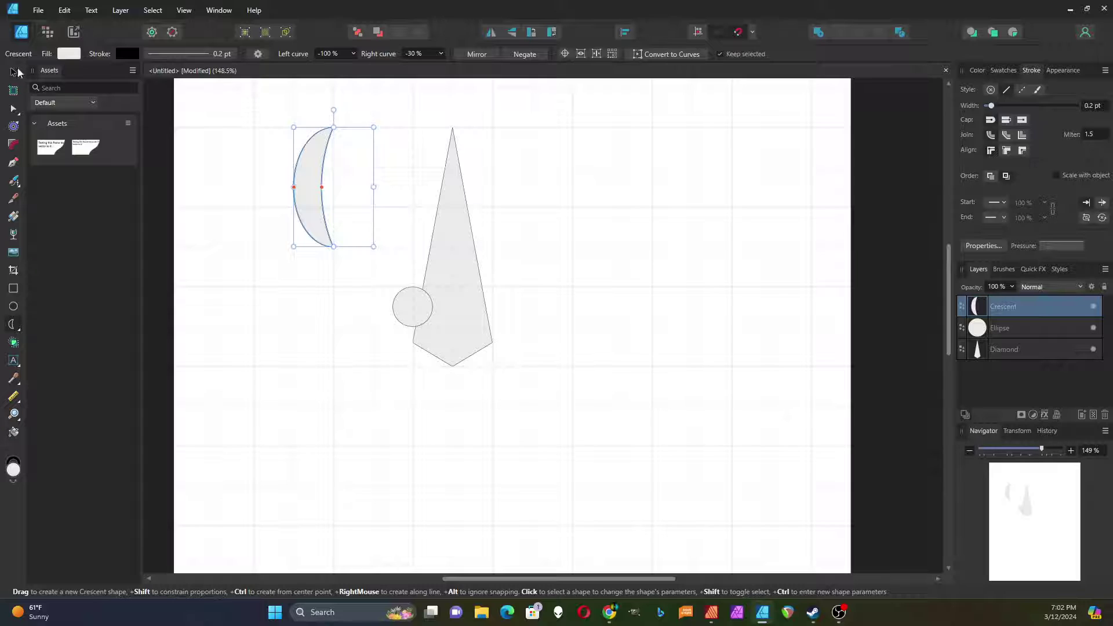
Move the crescent across the diamond's left edge above the circle and rotate it counter-clockwise so its lower tip crosses the diamond
left_click(17, 71)
left_click_drag(306, 186, 423, 228)
left_click_drag(453, 149, 406, 158)
left_click_drag(418, 216, 411, 248)
left_click(321, 248)
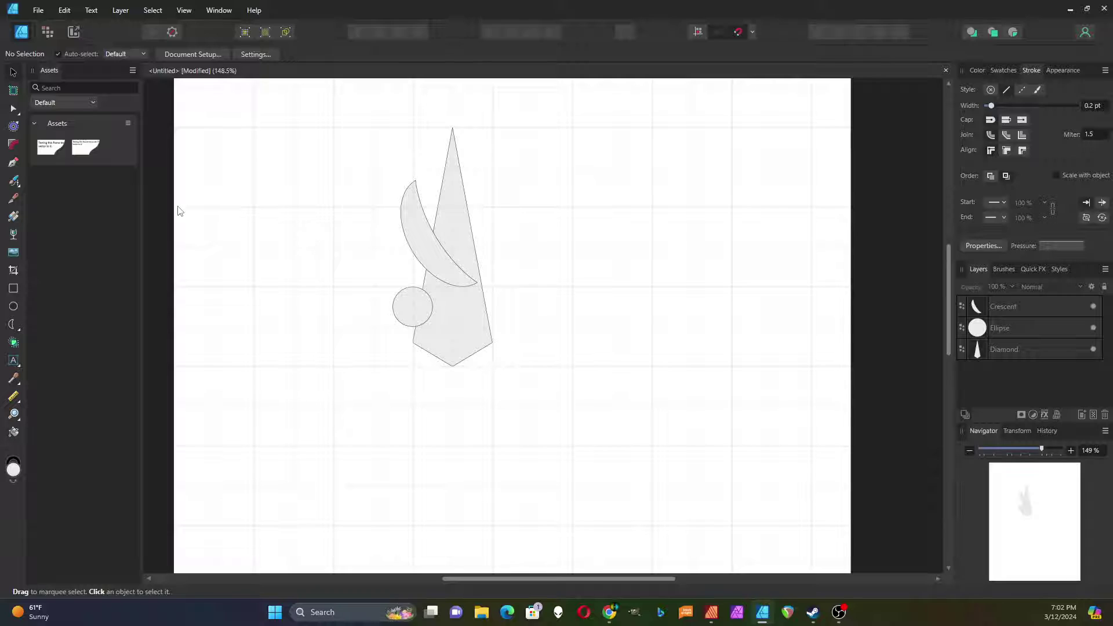
Add a circle about a quarter grid square wide, placed where the crescent's inner curve crosses the diamond's left edge
left_click(14, 306)
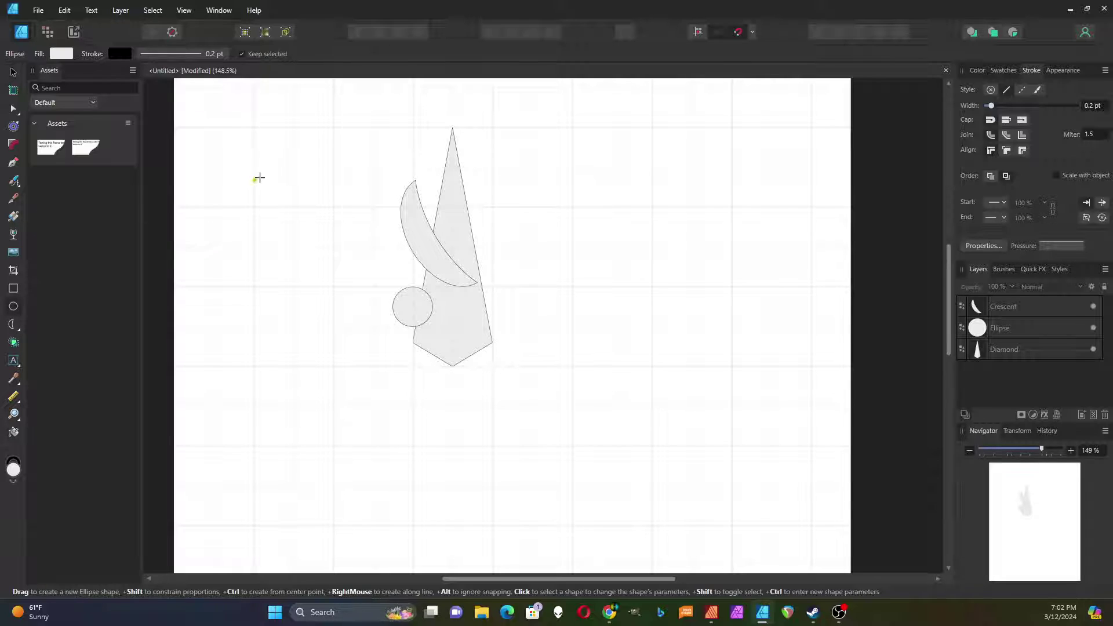
left_click_drag(294, 167, 334, 206)
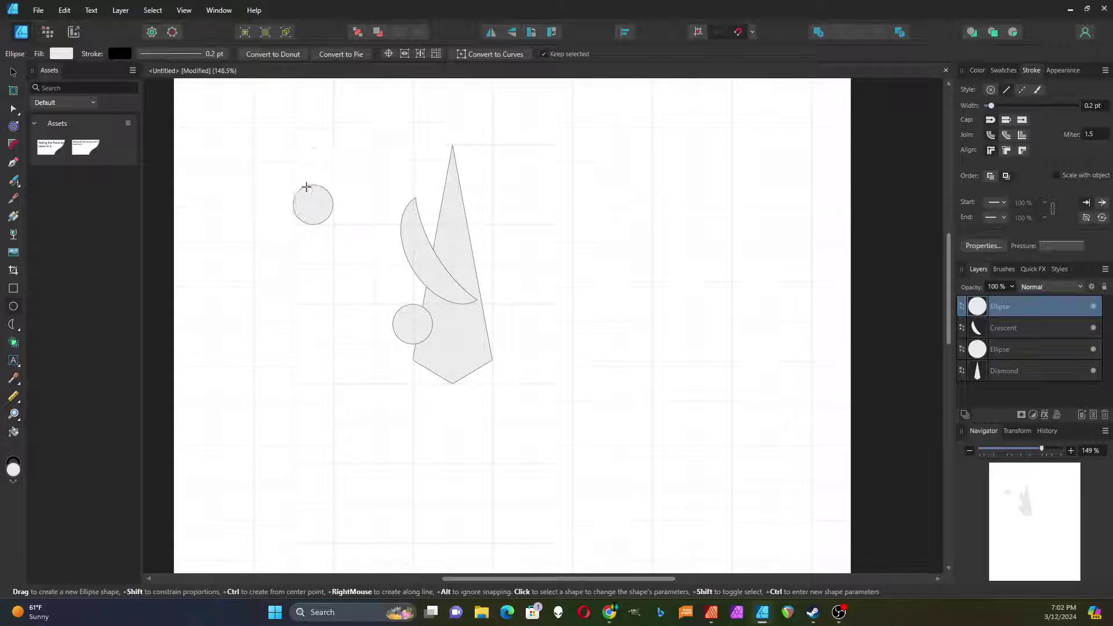
scroll(310, 188, "up", 5)
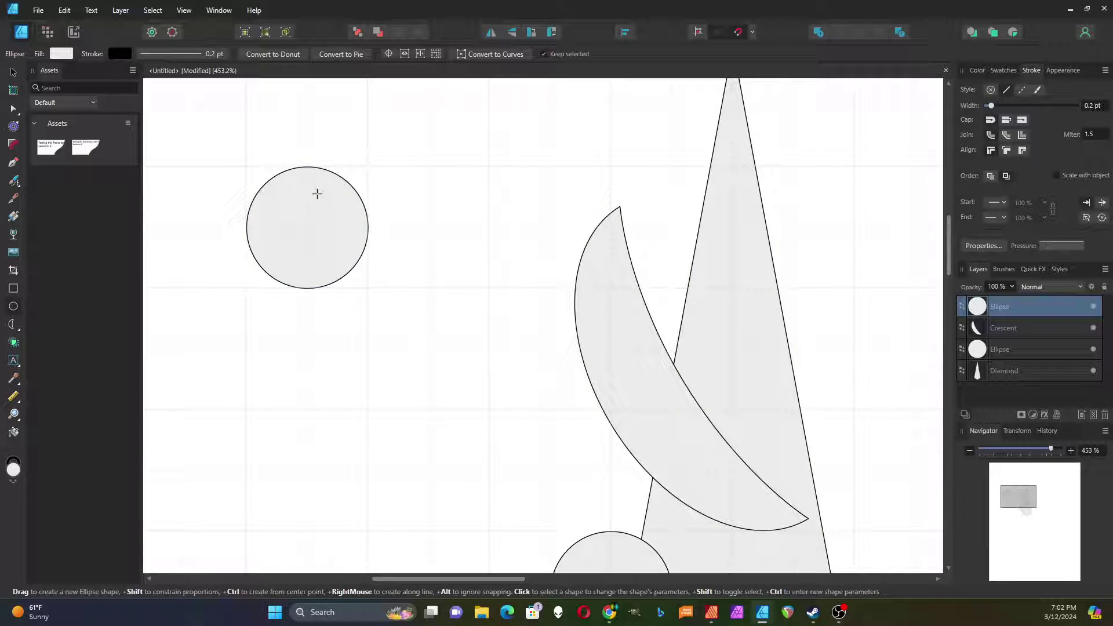
left_click(316, 227)
left_click_drag(368, 288, 672, 351)
left_click(15, 73)
left_click(430, 360)
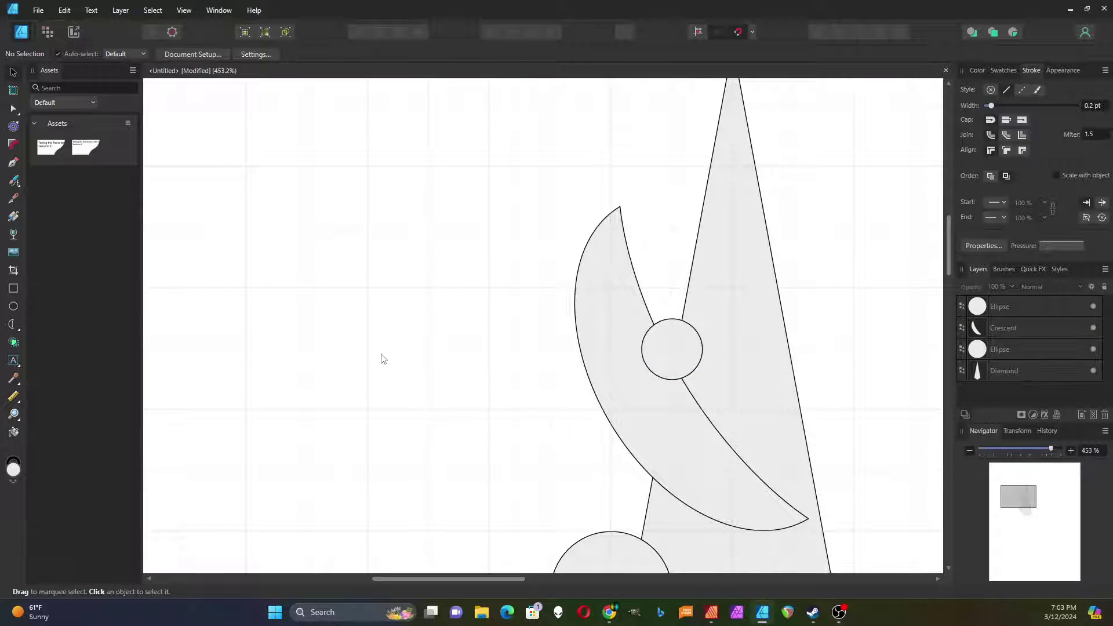
Draw a straight vertical centre line with the Pen tool from the diamond's top point to its bottom point
scroll(381, 358, "down", 5)
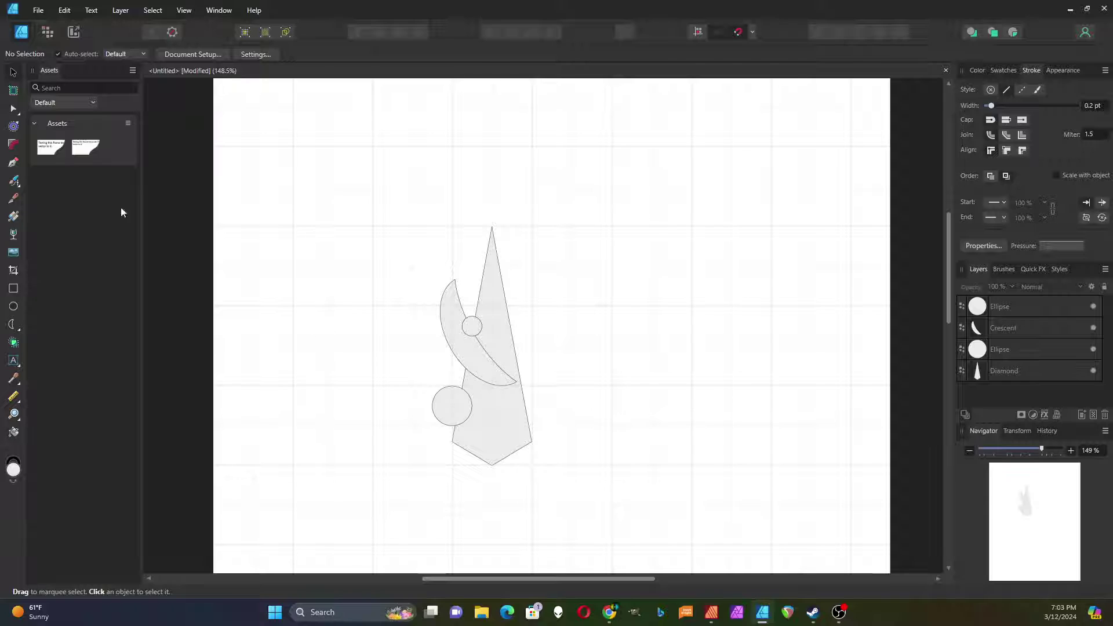
left_click_drag(392, 189, 593, 488)
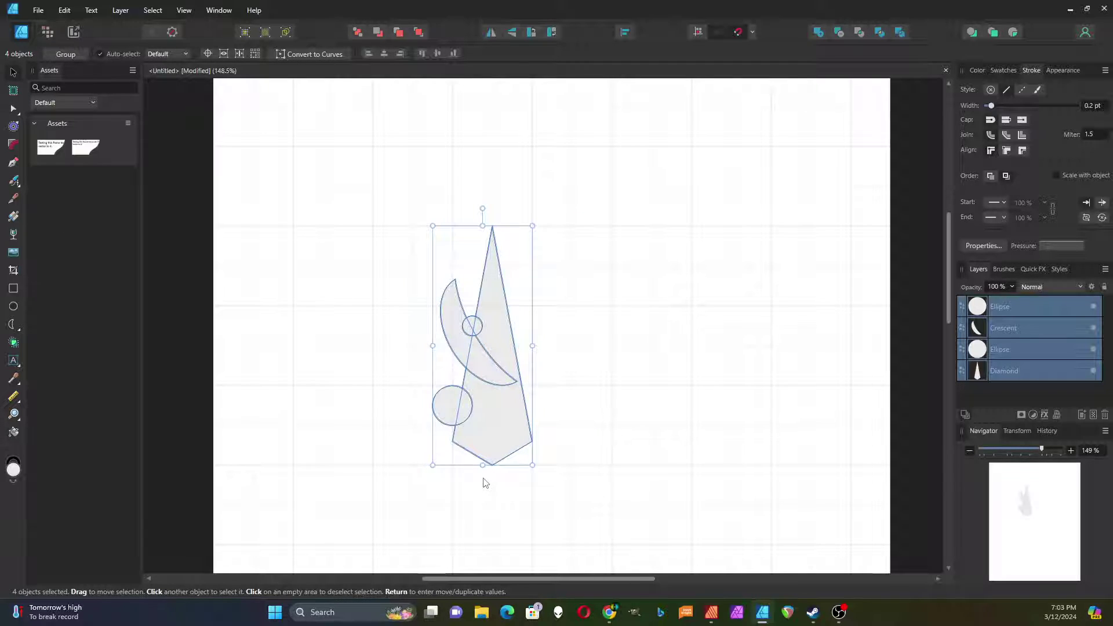
left_click(380, 268)
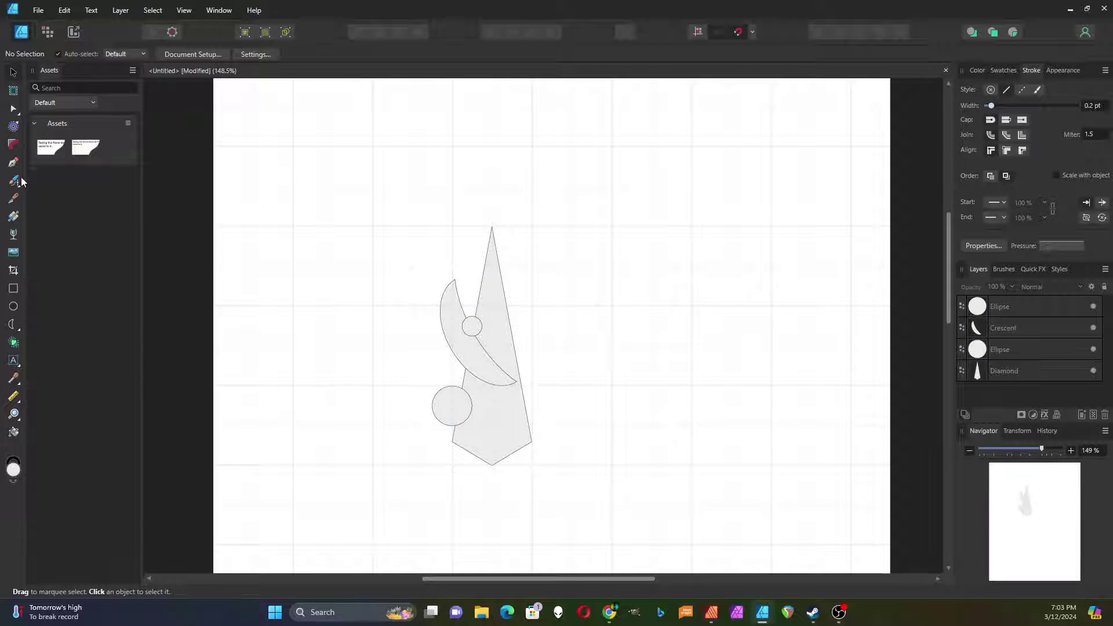
left_click(13, 162)
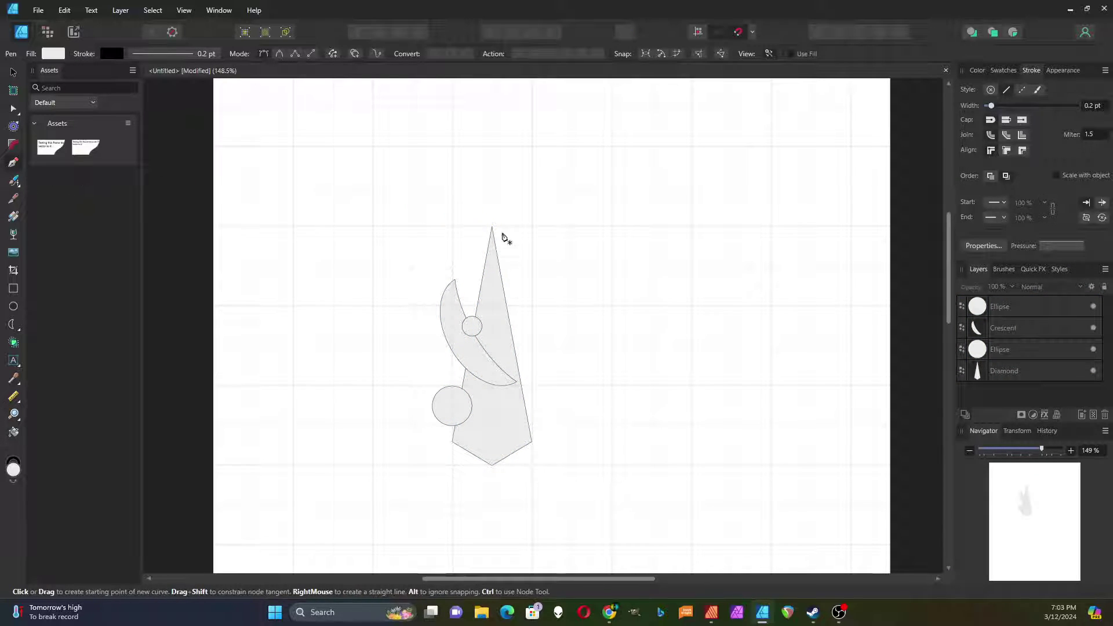
left_click(492, 226)
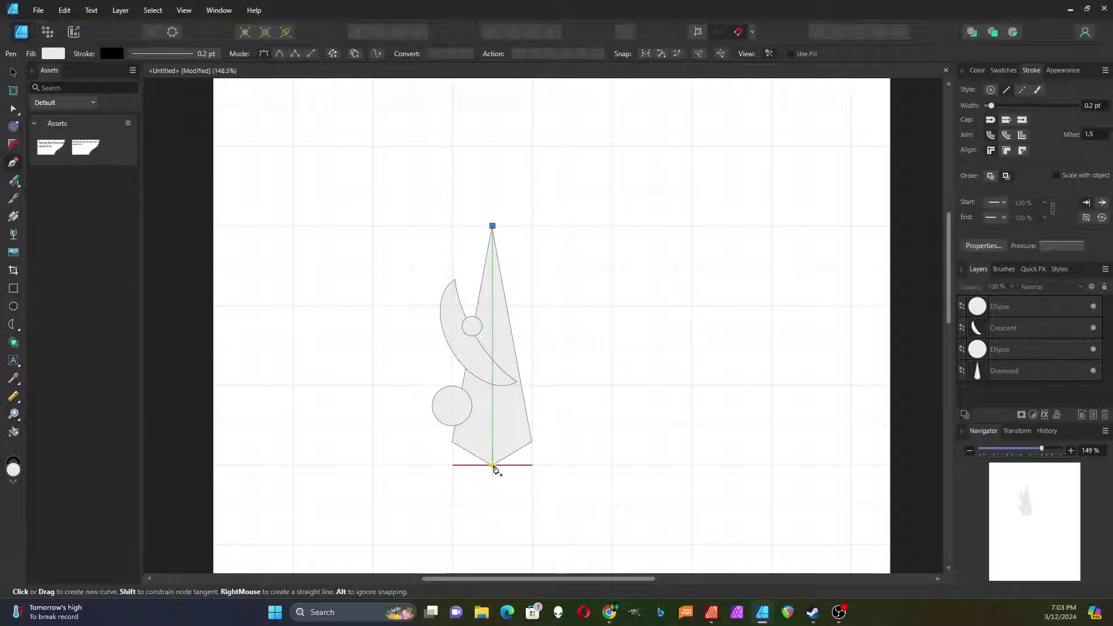
left_click(492, 465)
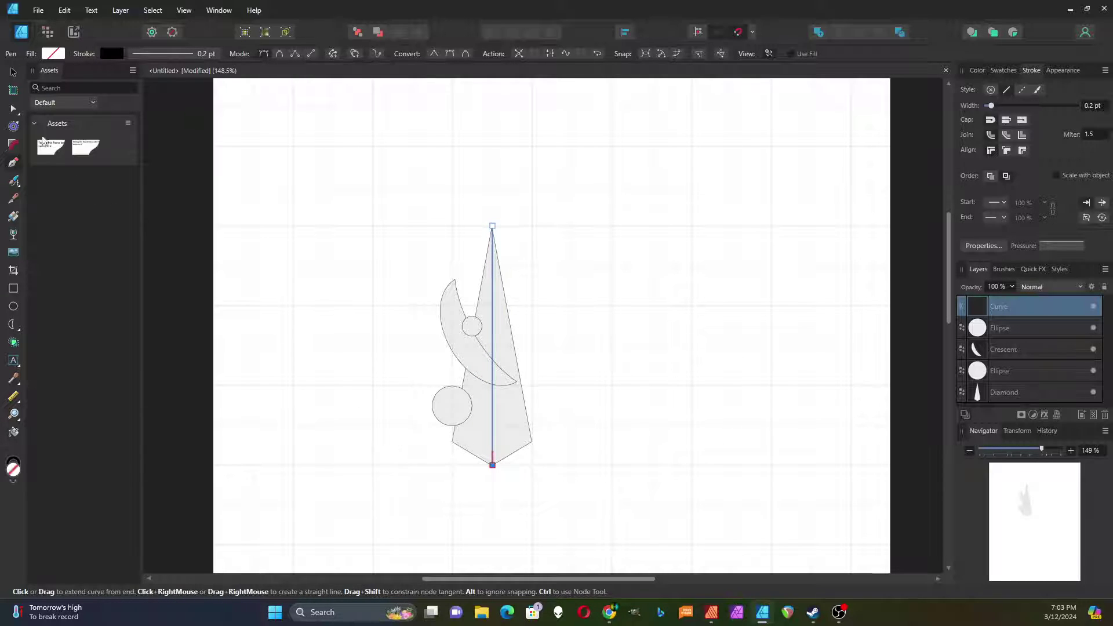
left_click(12, 70)
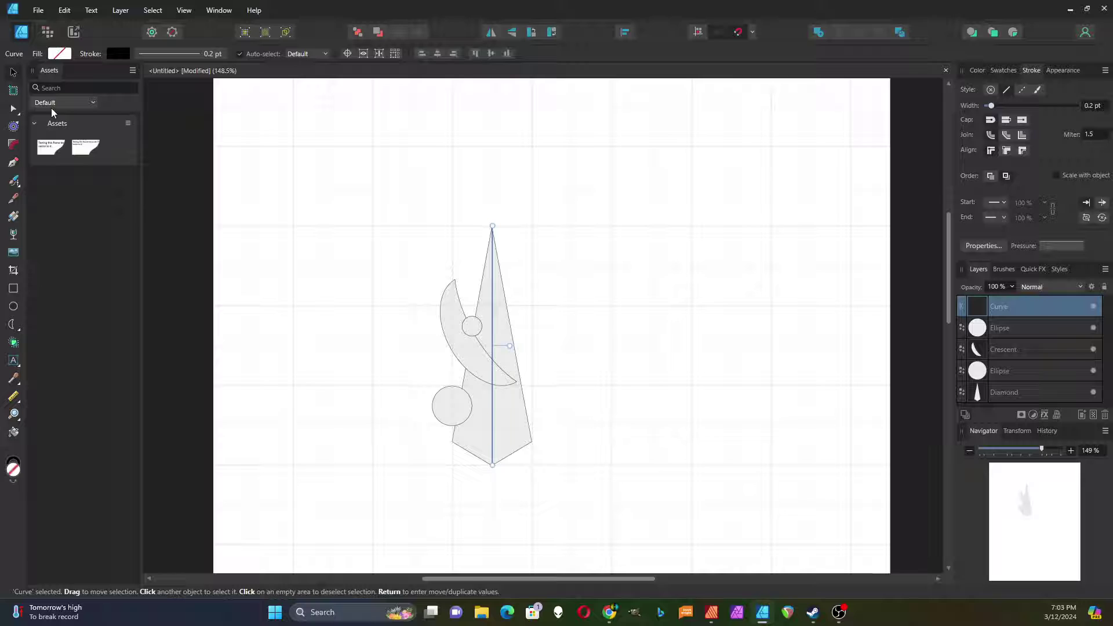
left_click(289, 224)
Merge the diamond's left half with the crescent area overlapping it using the Shape Builder, excluding both circles and everything right of the centre line
left_click_drag(382, 150, 660, 543)
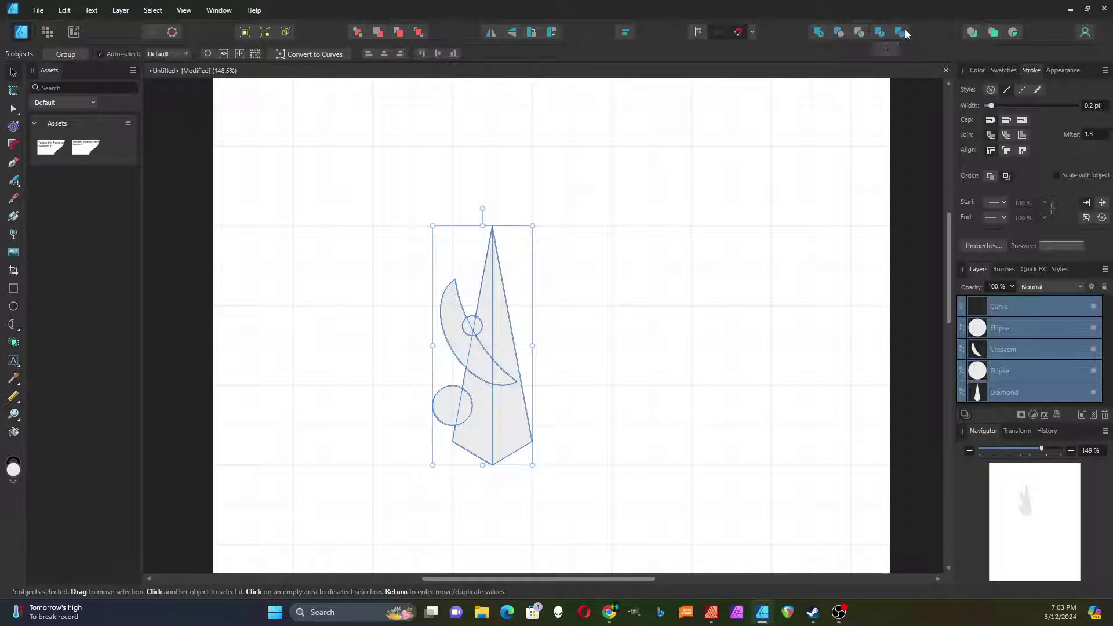
left_click(13, 344)
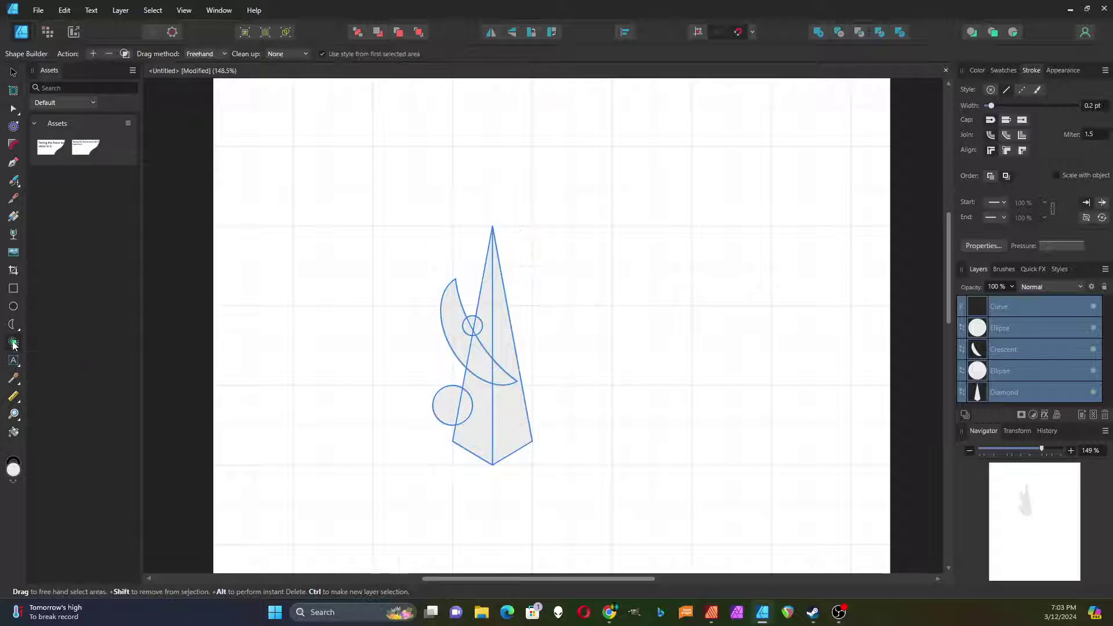
left_click(479, 428)
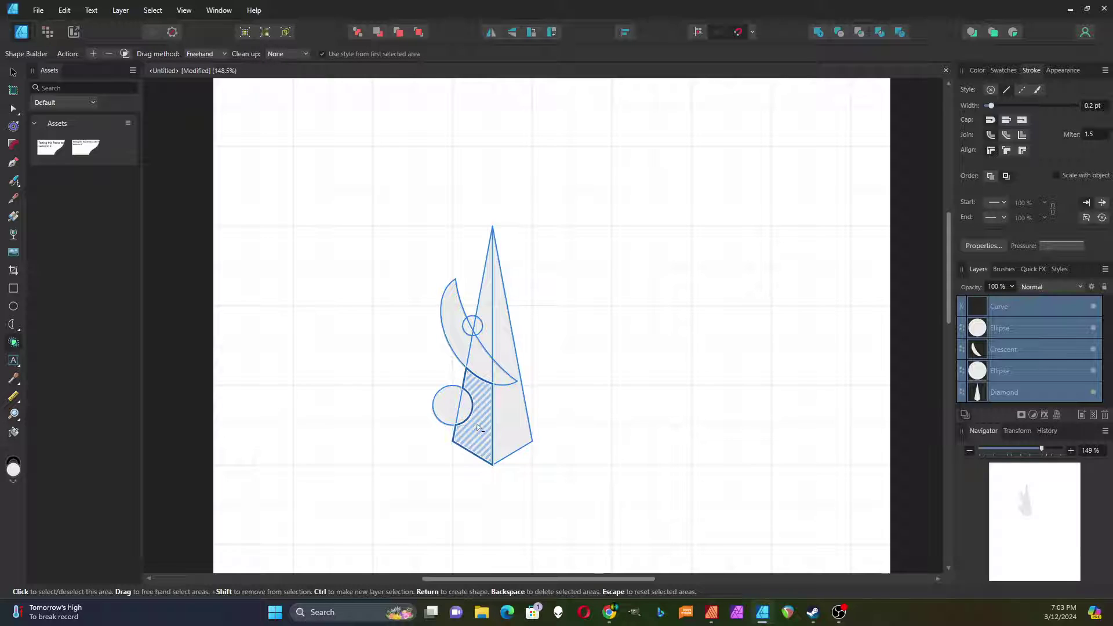
left_click(481, 372)
mouse_move(478, 369)
left_mouse_down()
mouse_move(460, 354)
mouse_move(455, 313)
mouse_move(491, 342)
left_mouse_up()
scroll(488, 341, "up", 2)
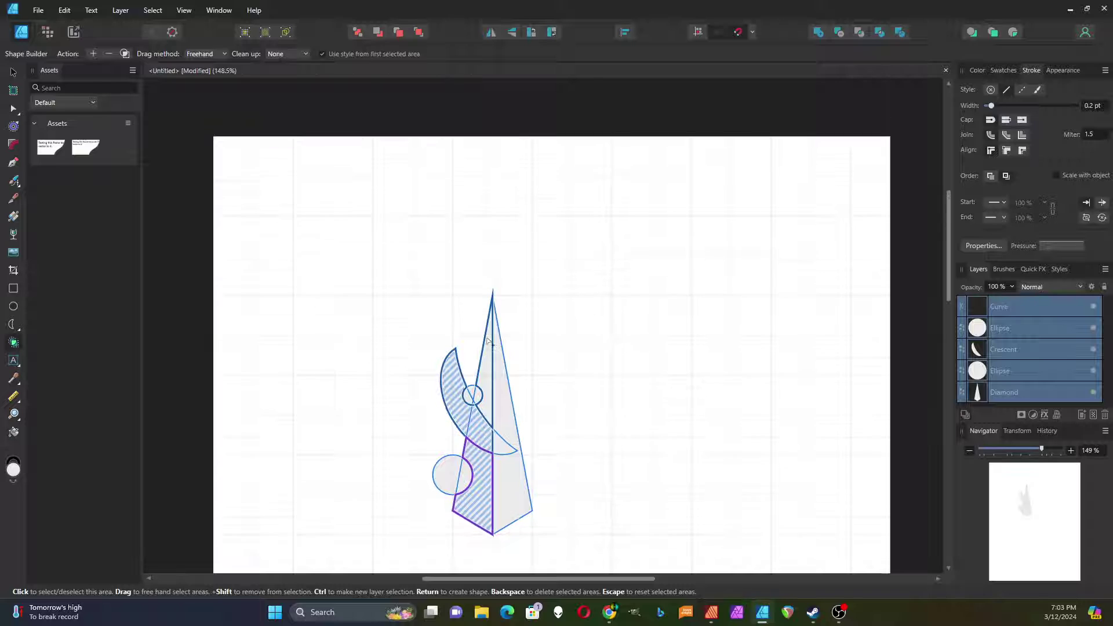
left_click(488, 408)
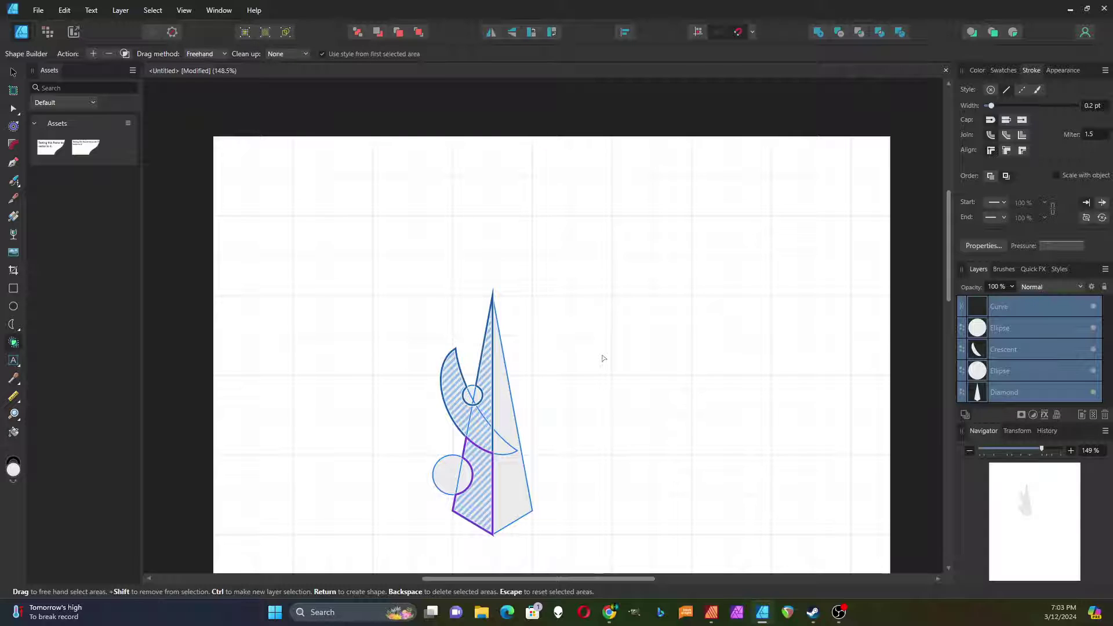
key("Return")
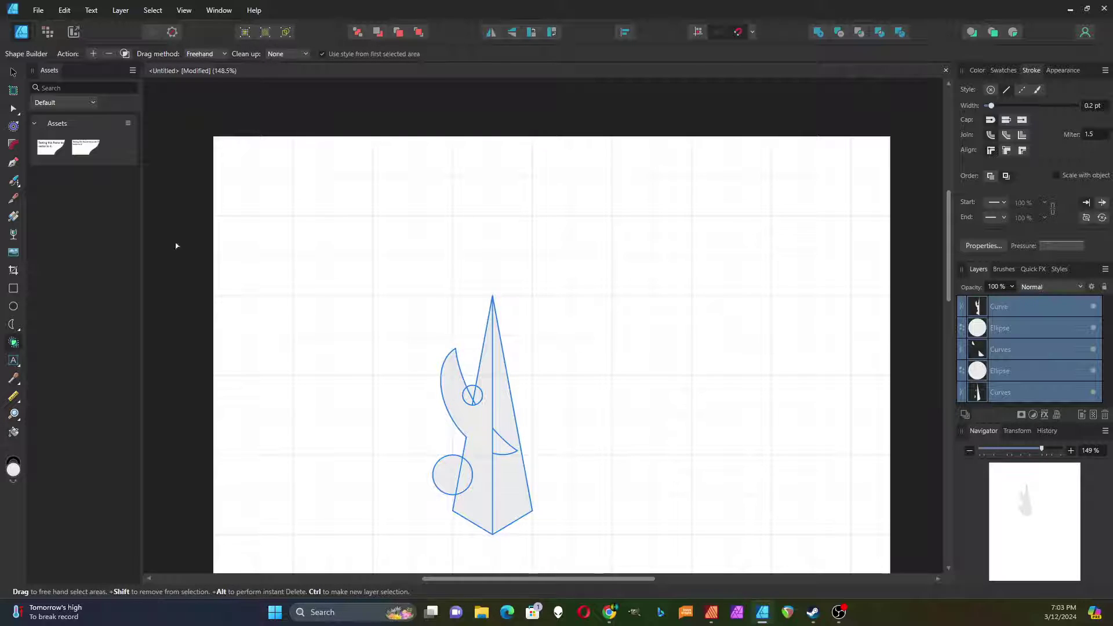
Move the merged half about one and a half grid squares left, clear of the leftover pieces, and delete those pieces
left_click(13, 71)
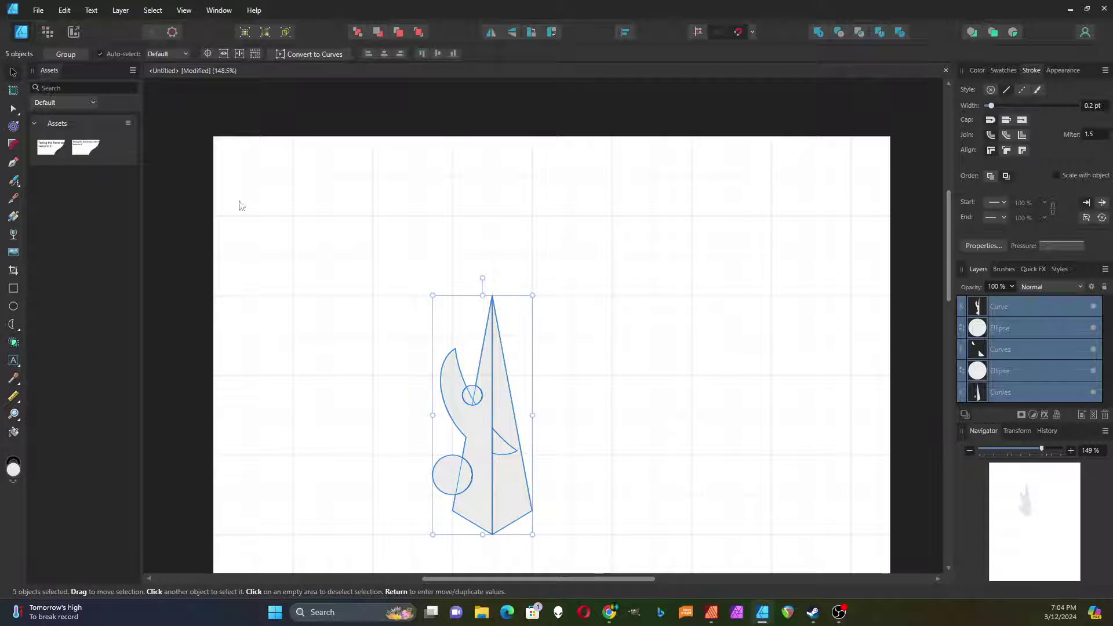
left_click(371, 315)
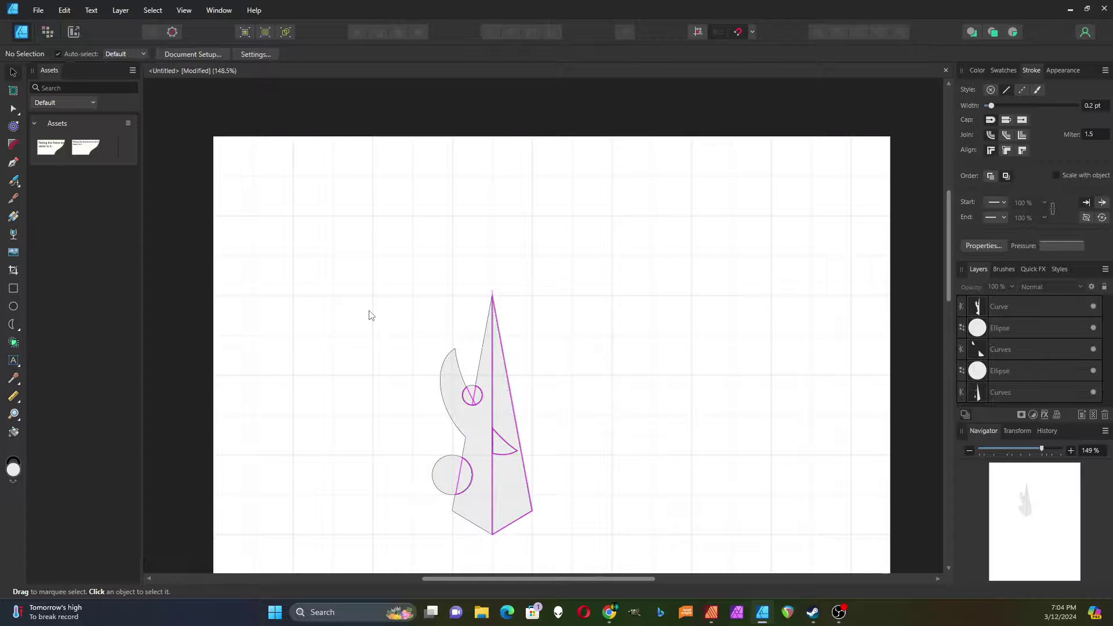
left_click(480, 428)
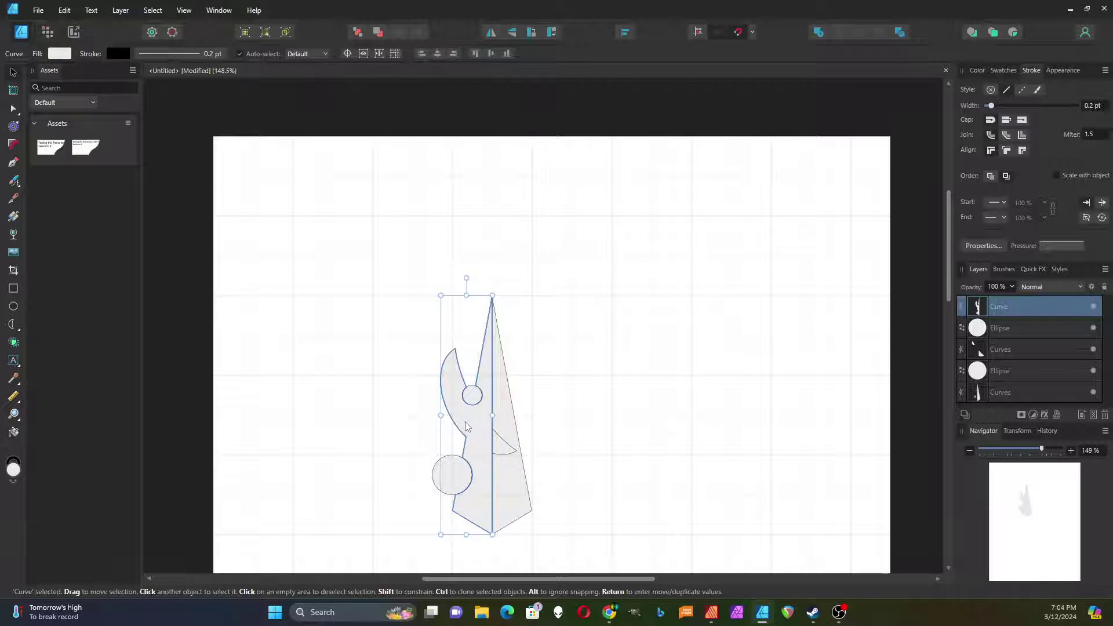
left_click_drag(480, 428, 409, 433)
left_click(409, 433)
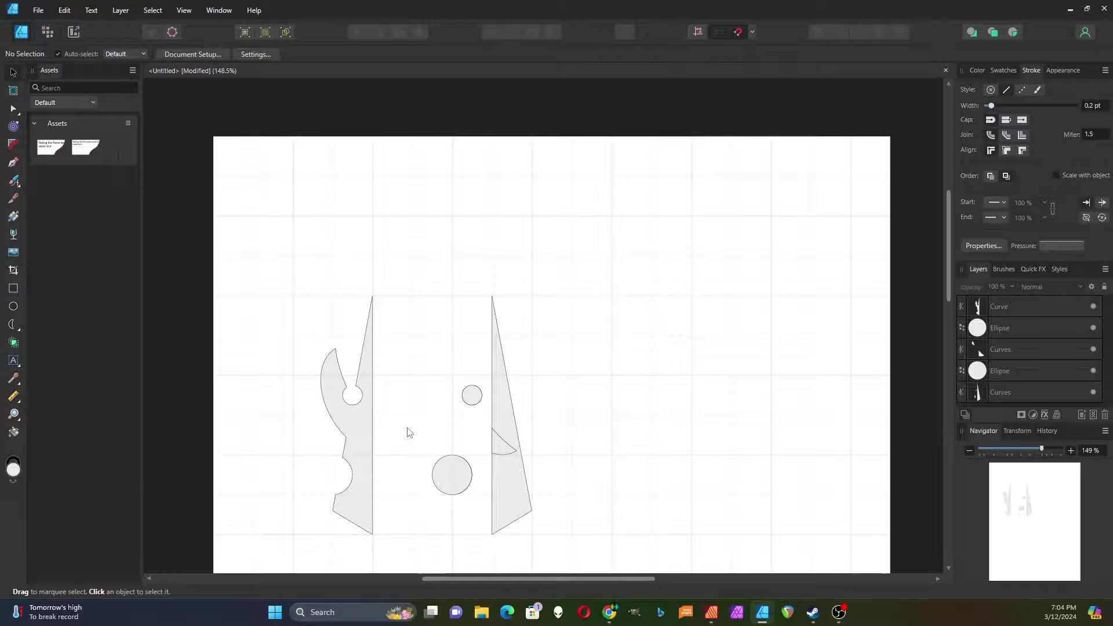
left_click_drag(413, 257, 566, 558)
key("Delete")
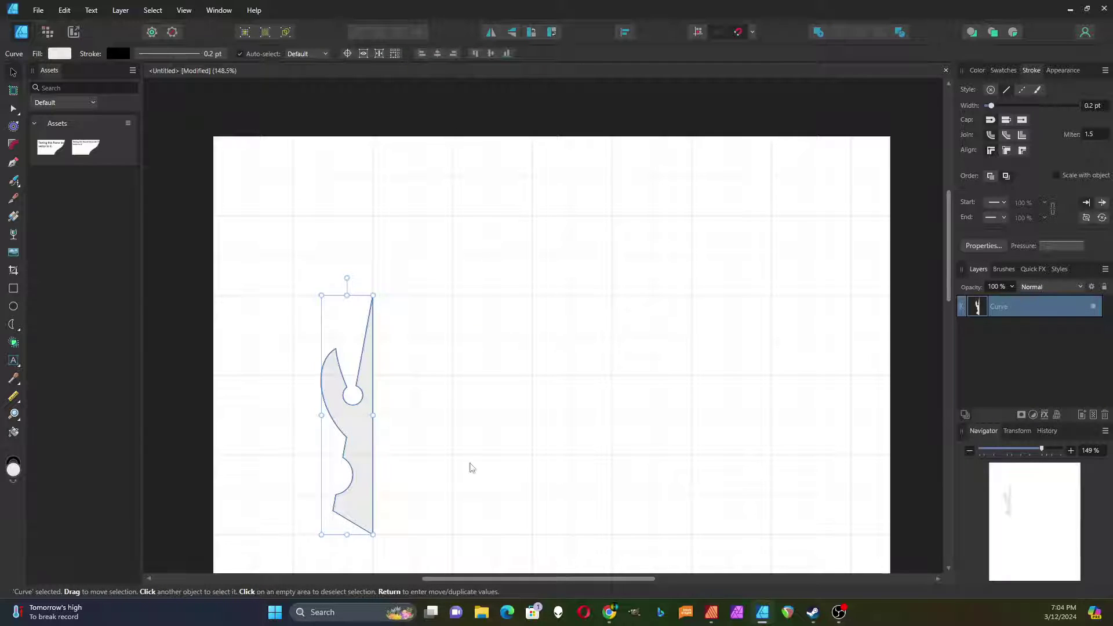
left_click(448, 450)
Slim the crescent's outer curve with node editing and raise the round cutout's two opening corners to form a teardrop
scroll(259, 524, "up", 2)
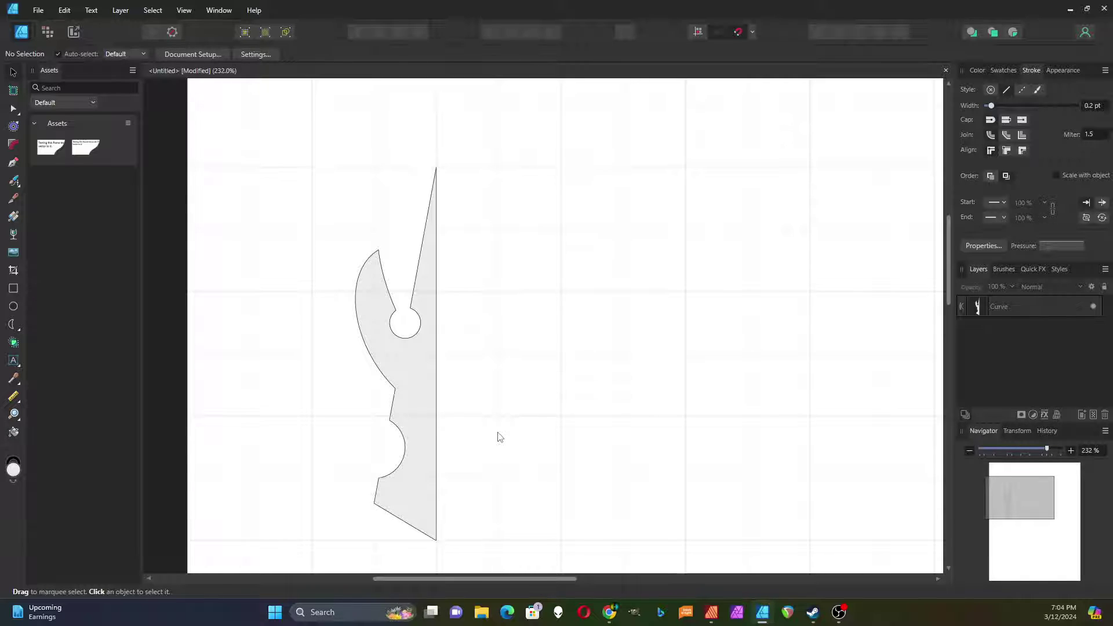
left_click(366, 282)
double_click(366, 280)
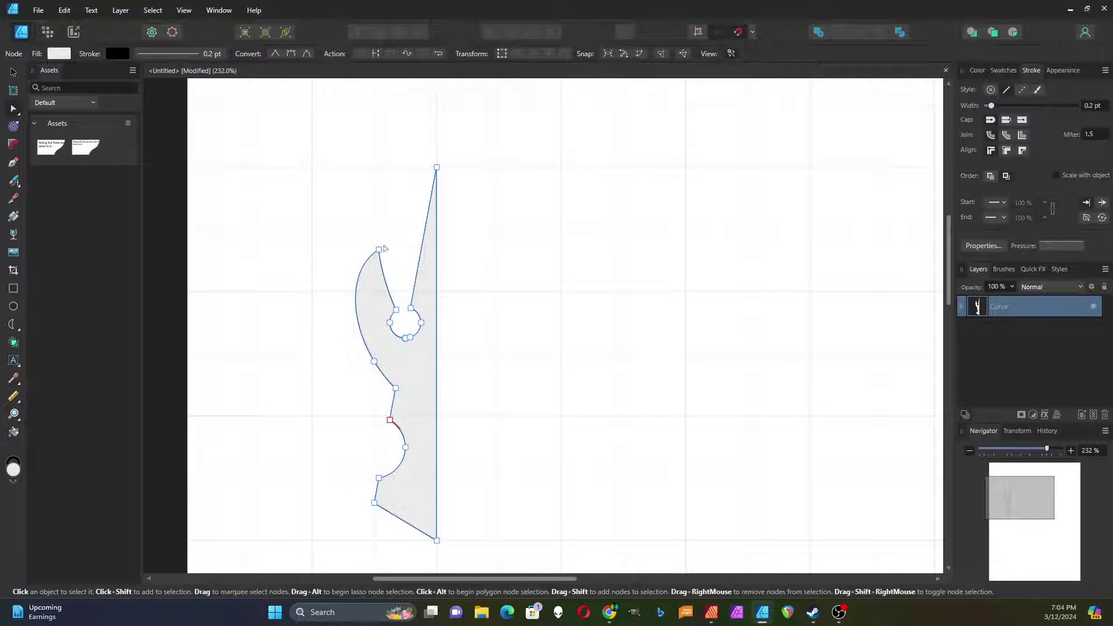
left_click(378, 249)
left_click_drag(349, 266, 405, 292)
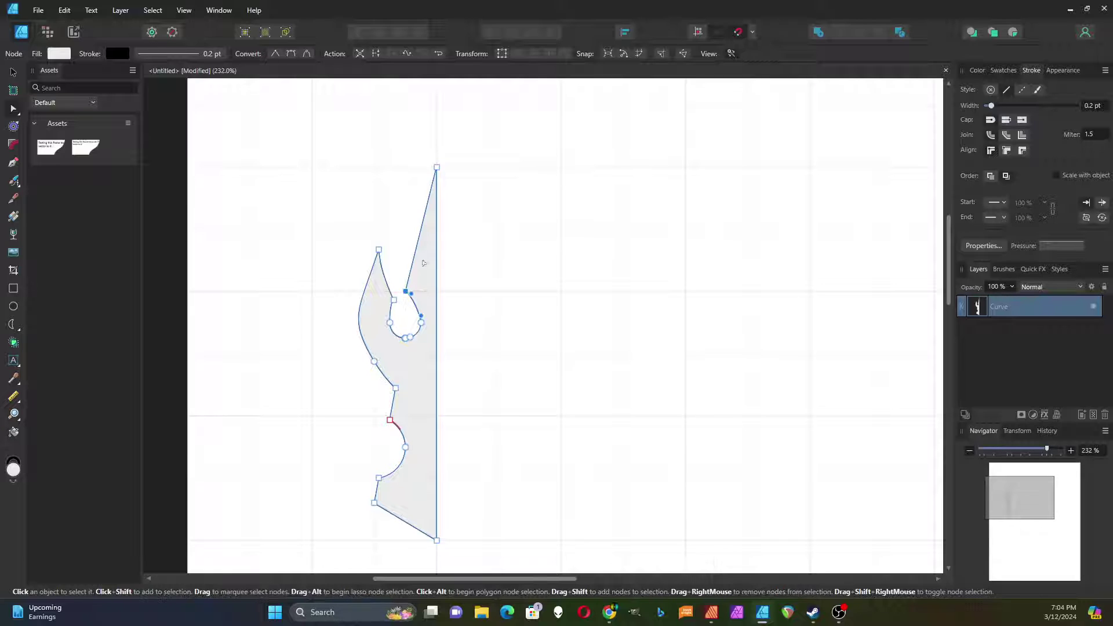
Convert the top point to smooth and adjust its handles so the left edge curves inward and the centre edge stays vertical
left_click(437, 168)
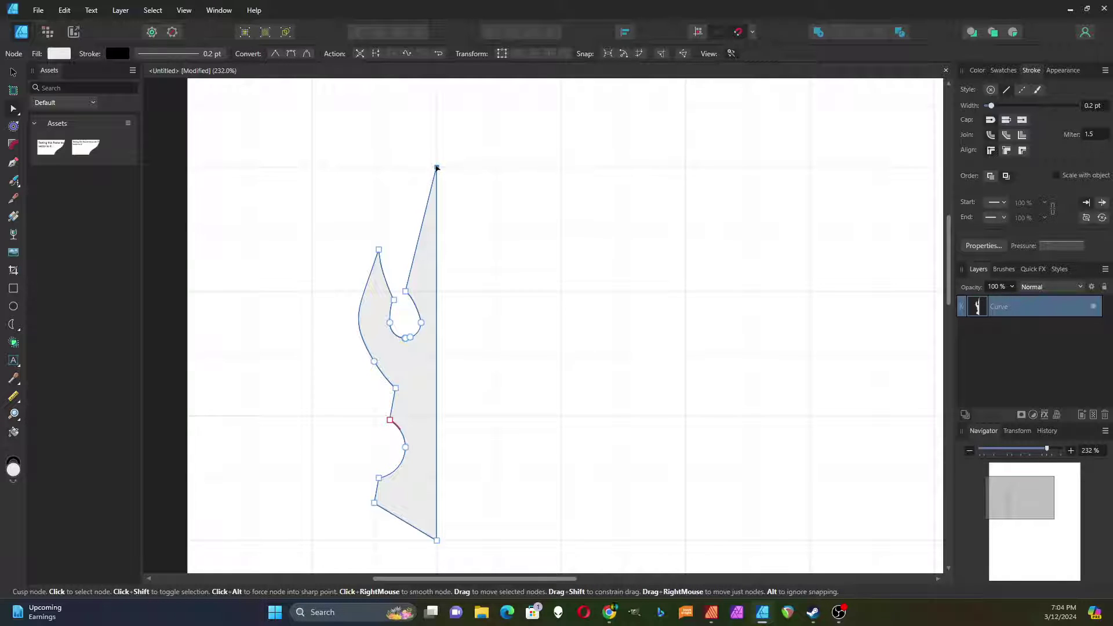
left_click(291, 53)
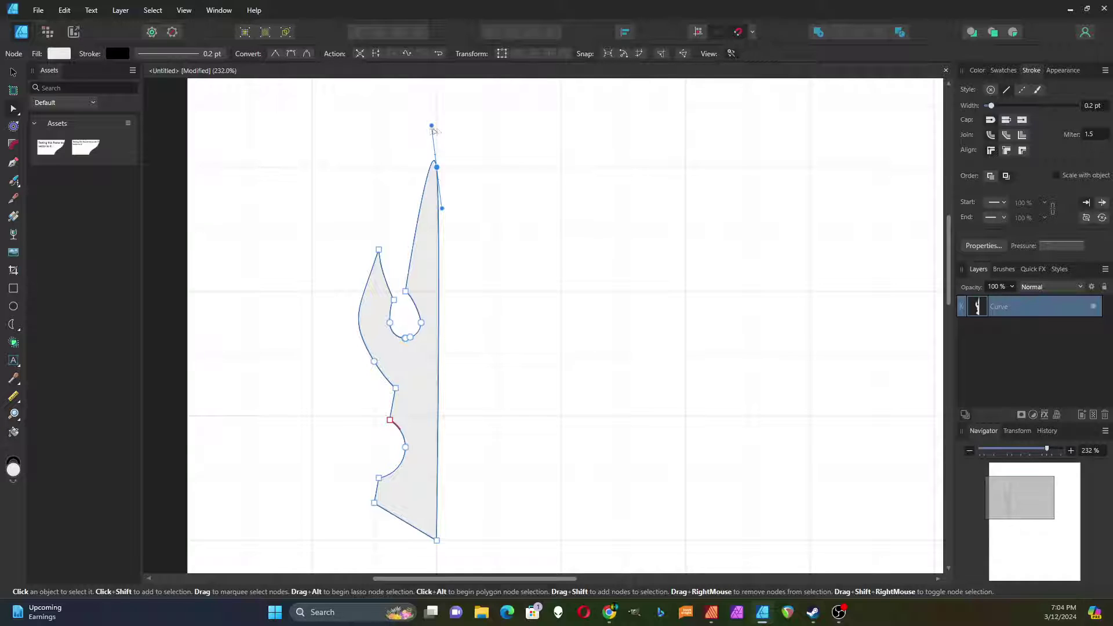
left_click_drag(432, 129, 403, 234)
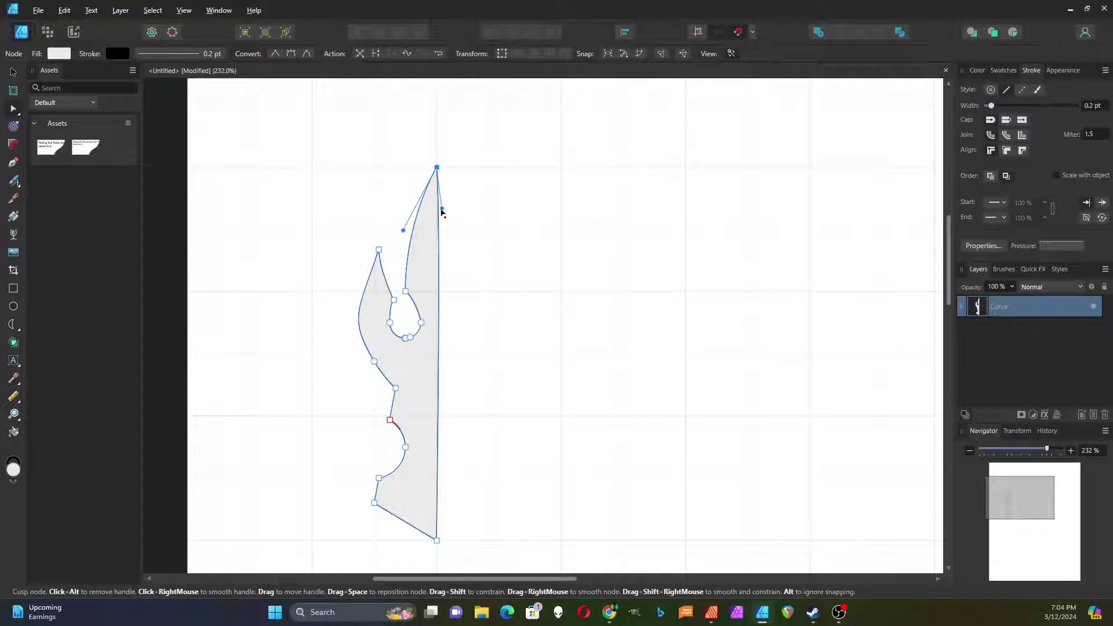
left_click_drag(440, 212, 437, 231)
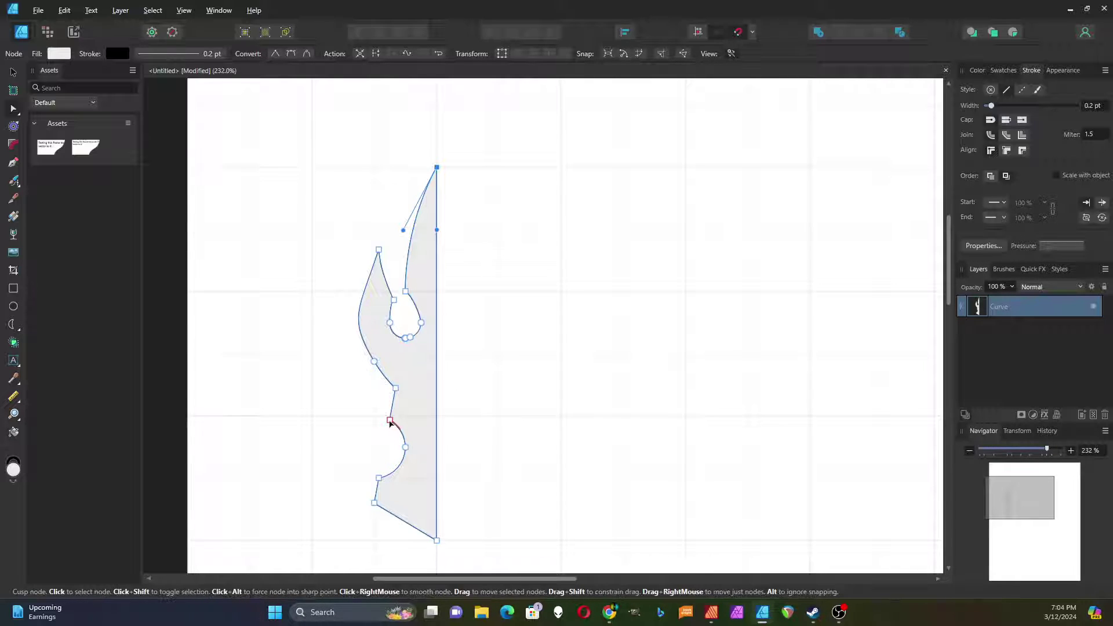
Move the lower notch's upper corner slightly down and outward, convert it to smooth, and bend its handles into a hooked tip
left_click_drag(390, 421, 383, 434)
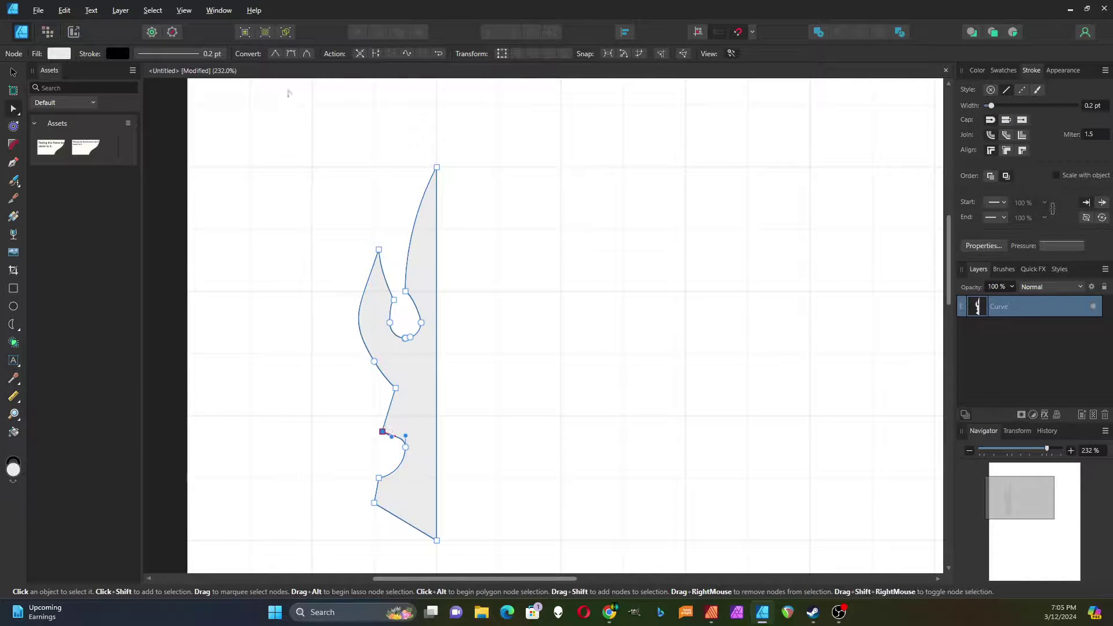
left_click(291, 53)
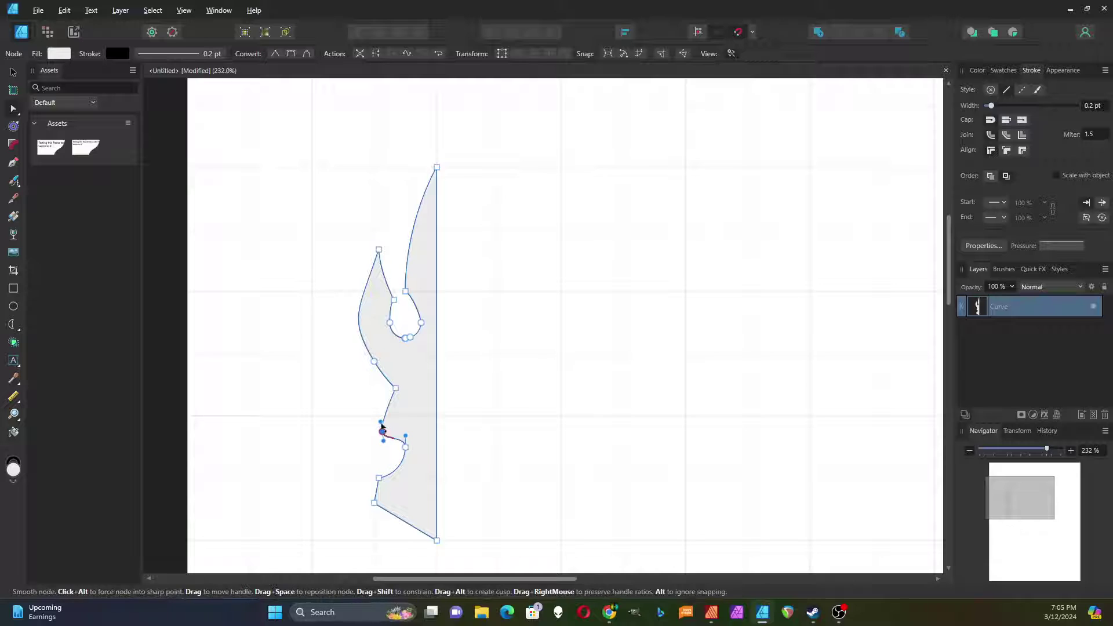
left_click_drag(381, 425, 380, 408)
mouse_move(383, 442)
left_mouse_down()
mouse_move(409, 420)
mouse_move(392, 422)
left_mouse_up()
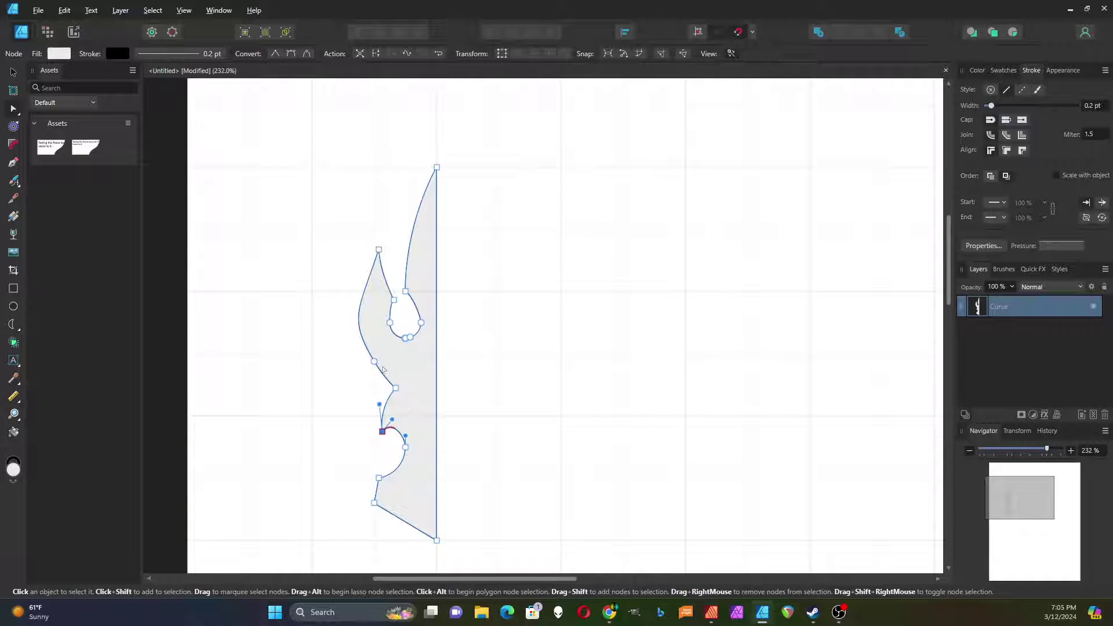
Move the node below the crescent inward and smooth the waist node beneath it to form one flowing curve
left_click_drag(375, 364, 392, 366)
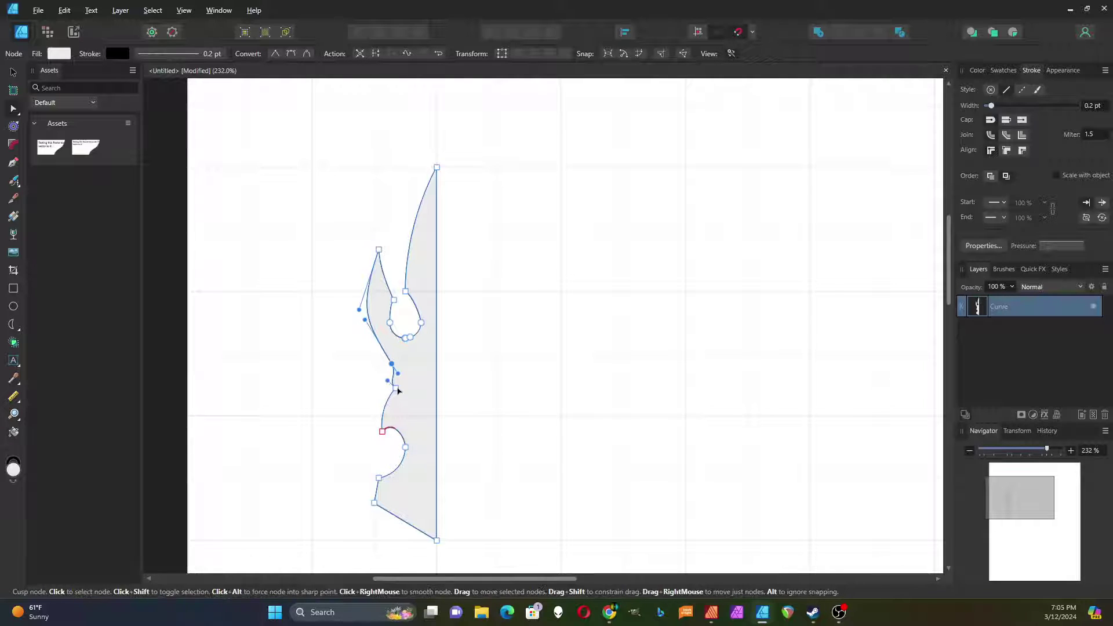
mouse_move(387, 381)
left_mouse_down()
mouse_move(408, 389)
mouse_move(413, 374)
mouse_move(406, 381)
left_mouse_up()
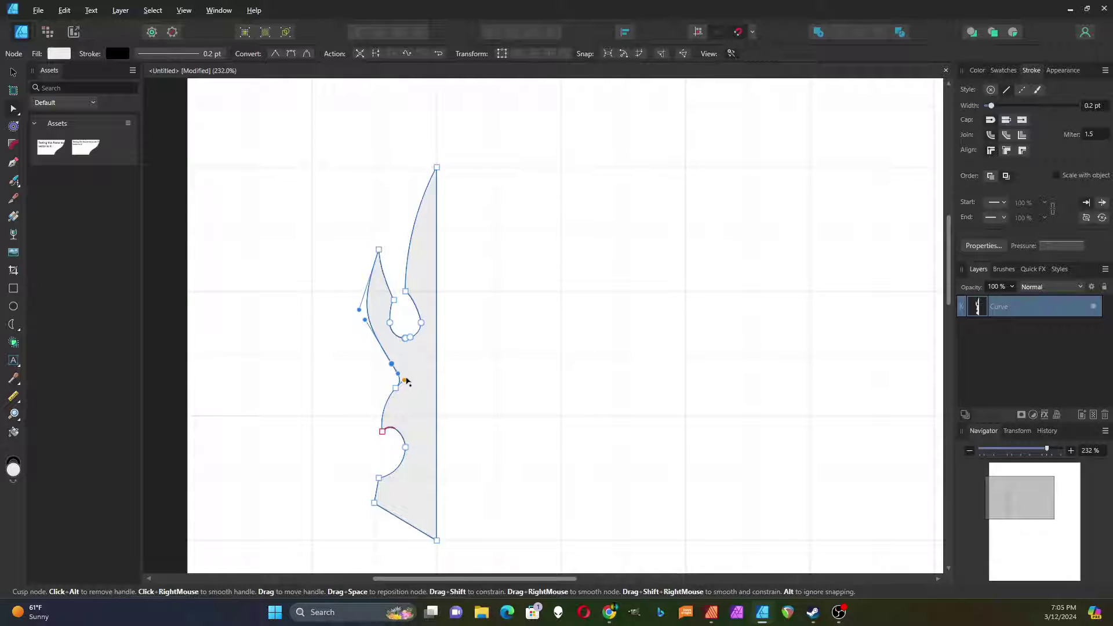
left_click(396, 389)
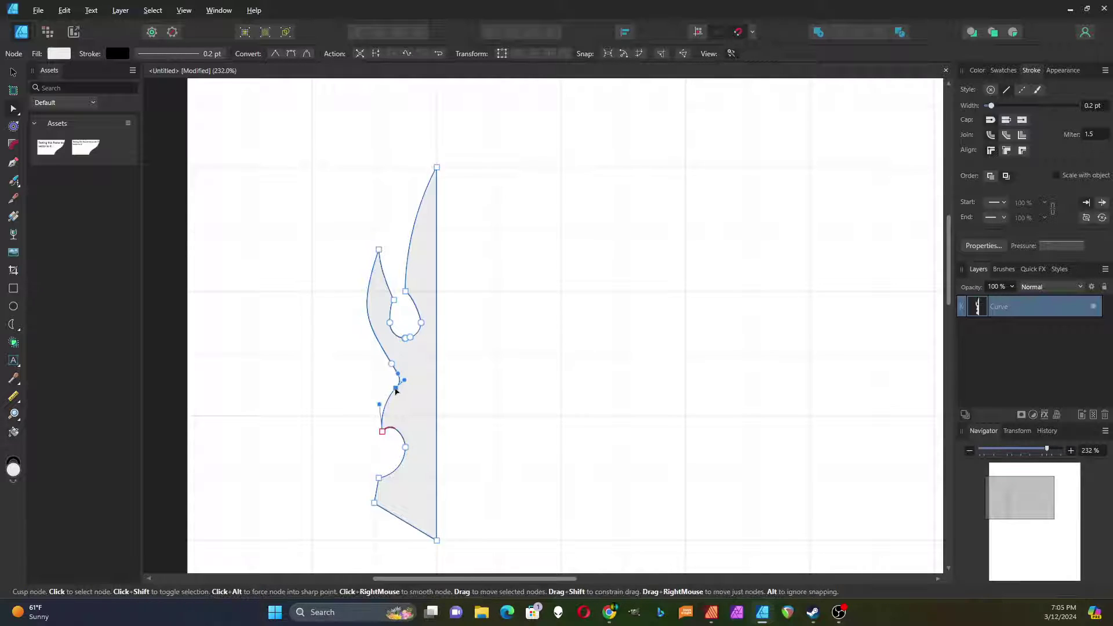
left_click(290, 55)
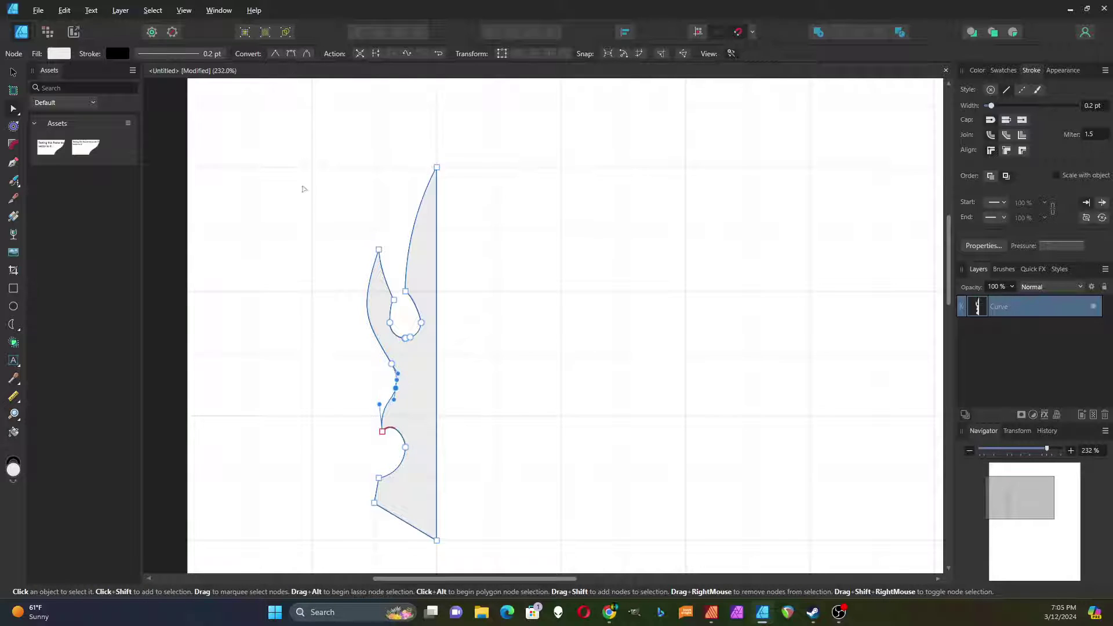
left_click(320, 354)
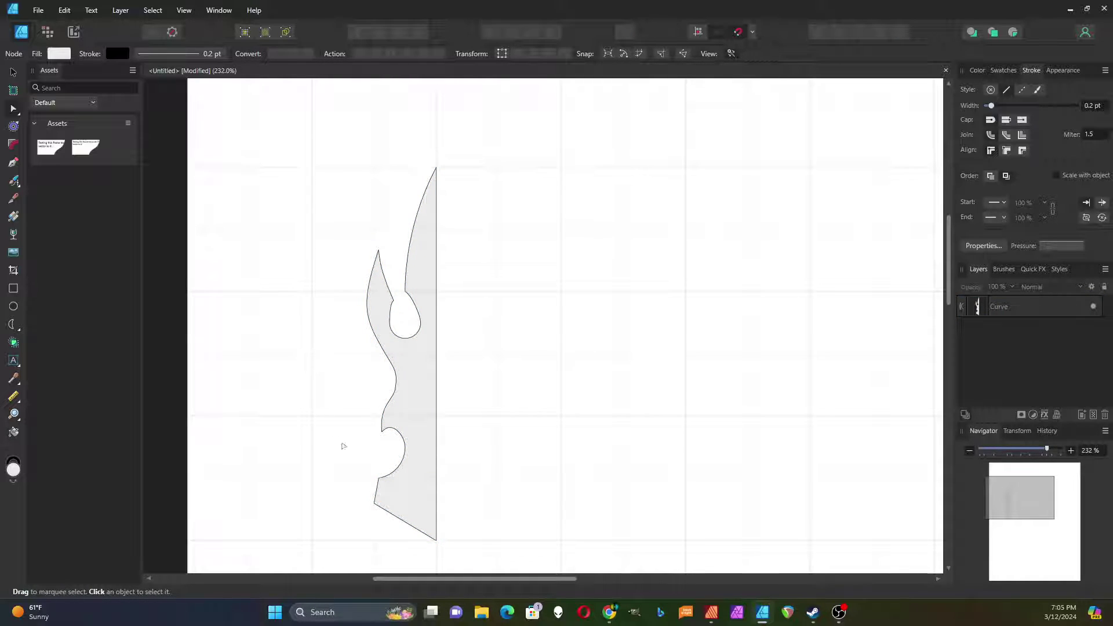
Pull the lower notch's bottom corner about a third of a grid square outward and slightly up, and convert it to smooth
left_click(377, 494)
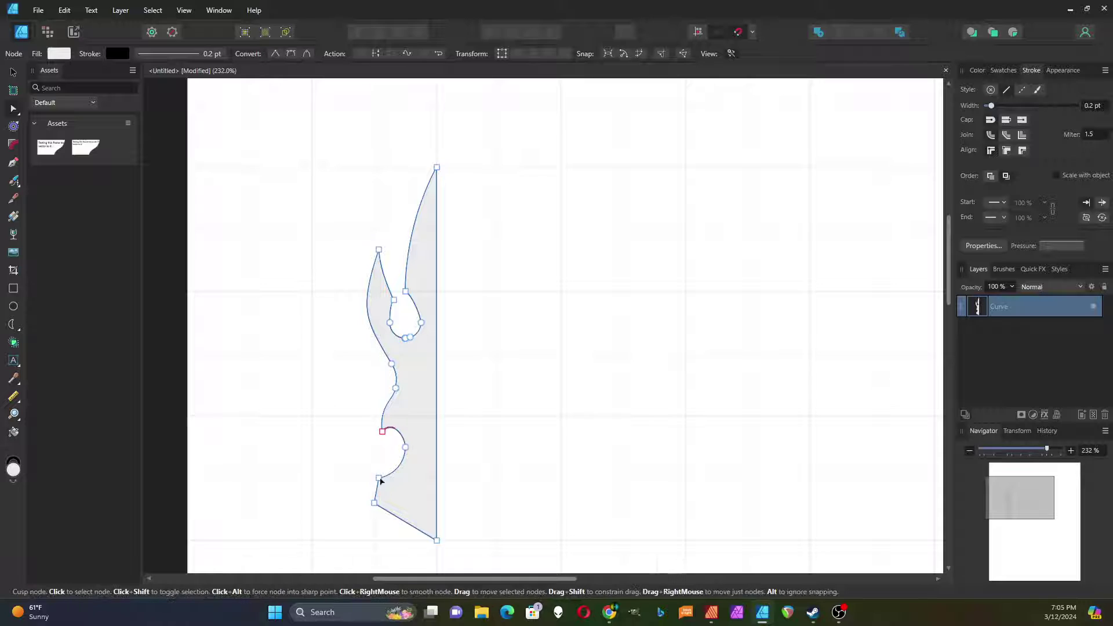
left_click(382, 462)
left_click_drag(384, 465, 340, 452)
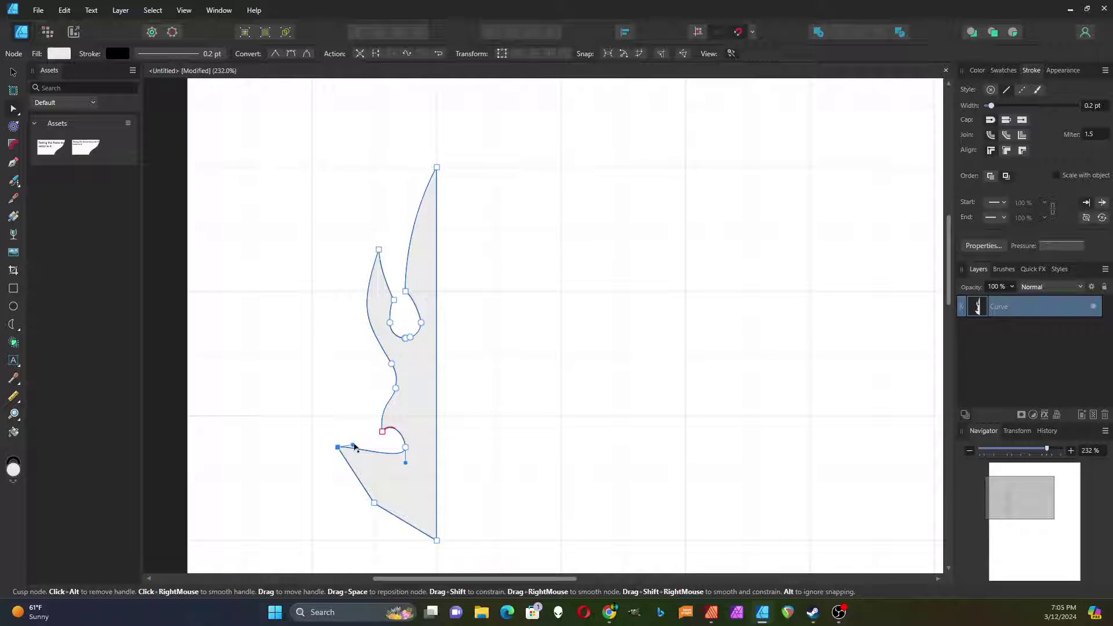
left_click(291, 54)
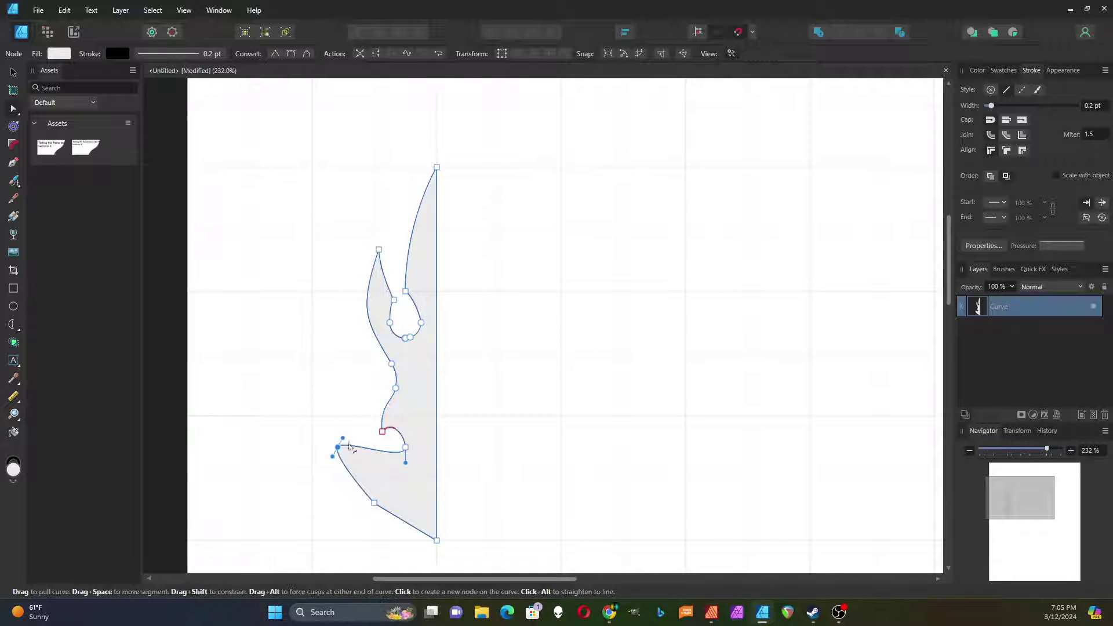
Bend the edges around the lower outer tip into curves, move the base corner inward toward the centre edge, and smooth it
left_click_drag(343, 441, 398, 496)
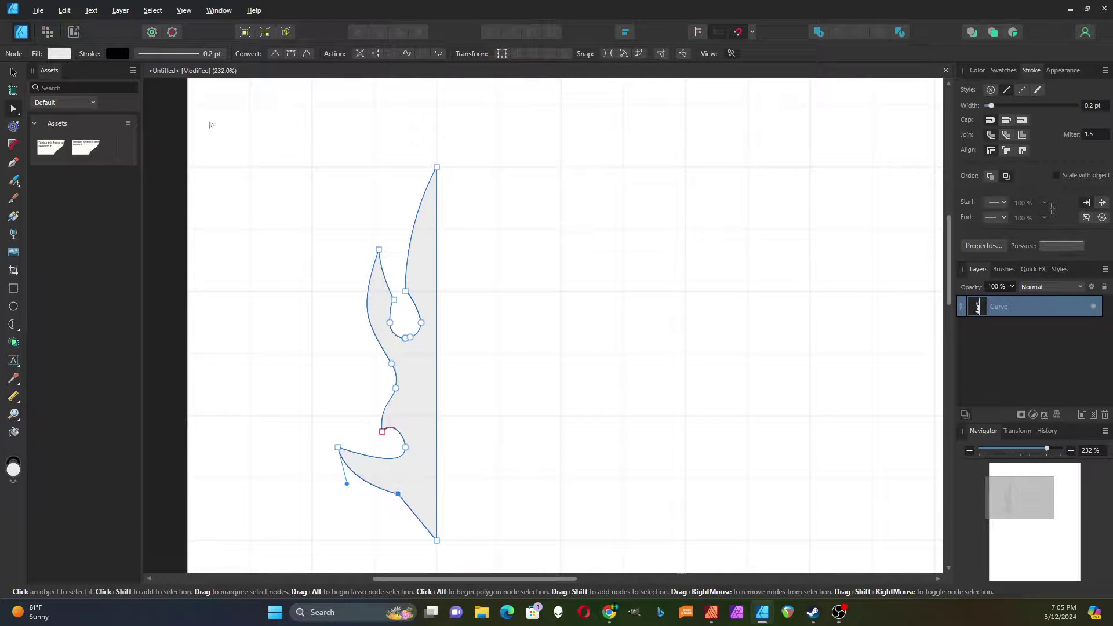
left_click(291, 54)
left_click(307, 387)
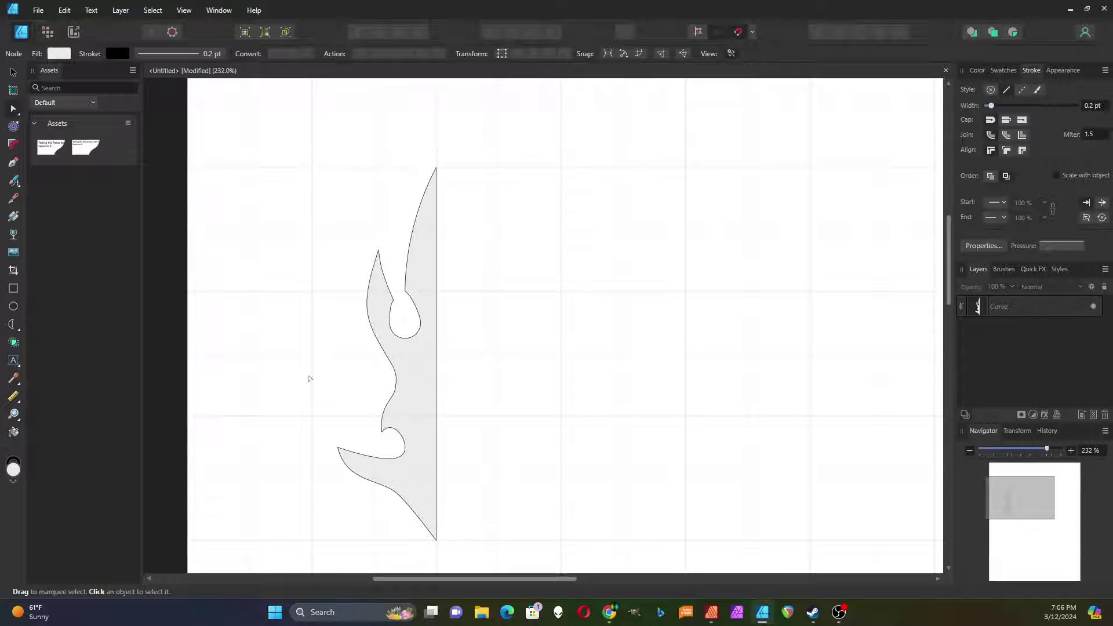
Duplicate the finished half shape and flip the copy horizontally
scroll(347, 393, "up", 1)
scroll(357, 394, "down", 2)
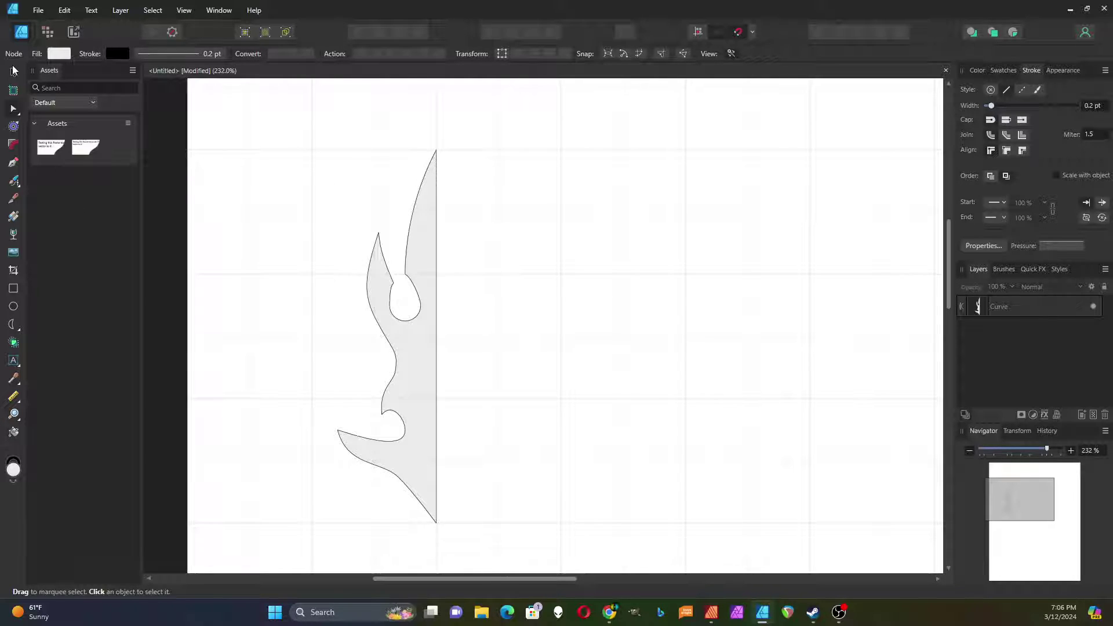
left_click(13, 70)
left_click(409, 406)
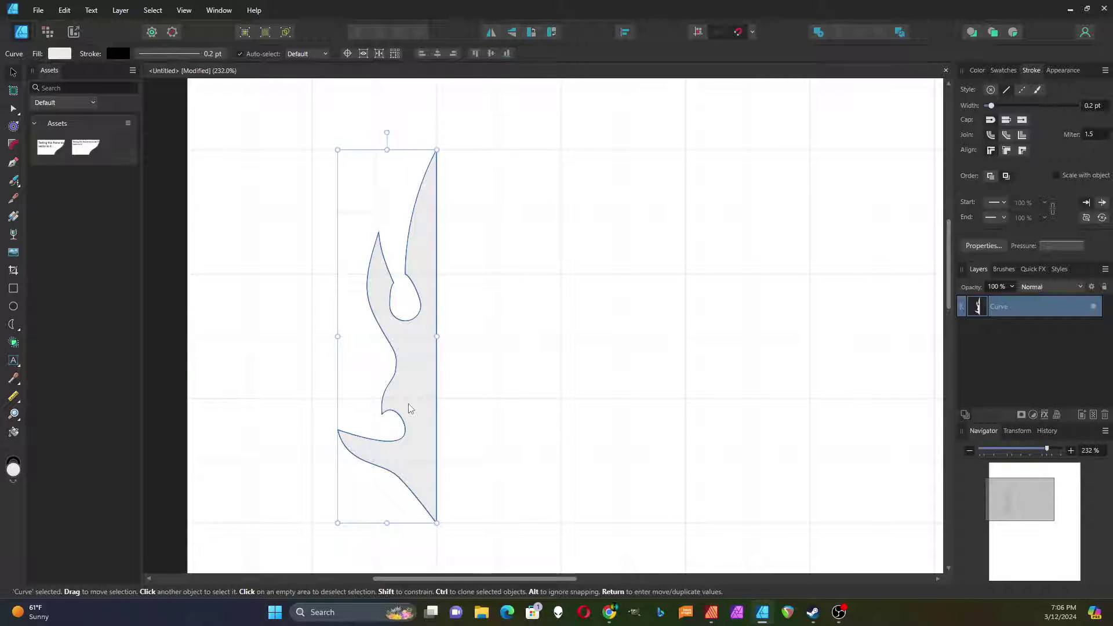
key("ctrl+j")
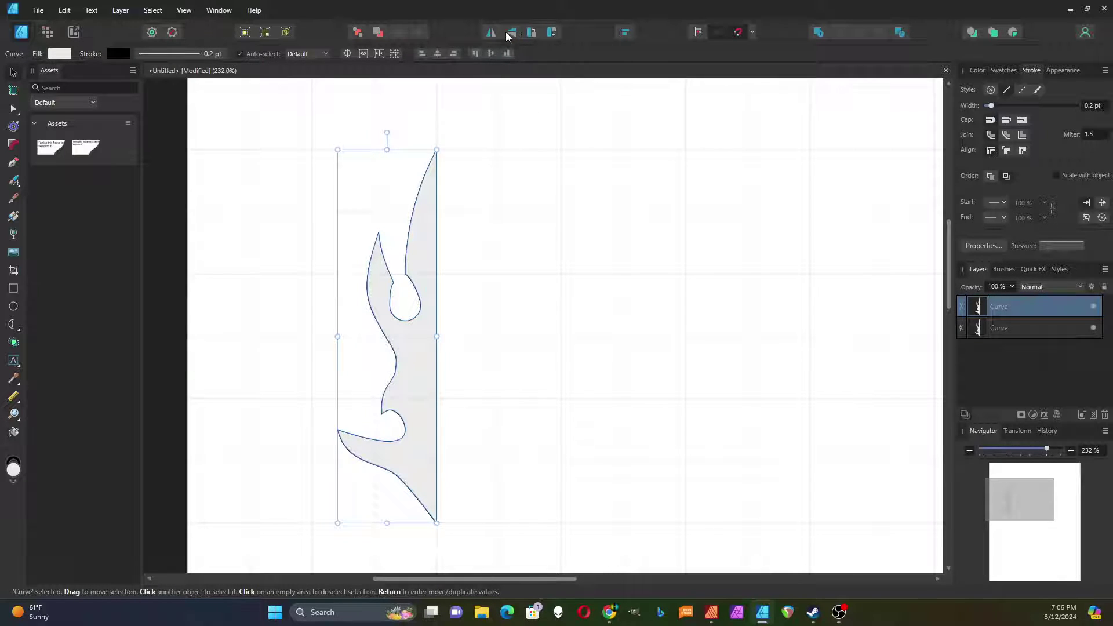
left_click(492, 34)
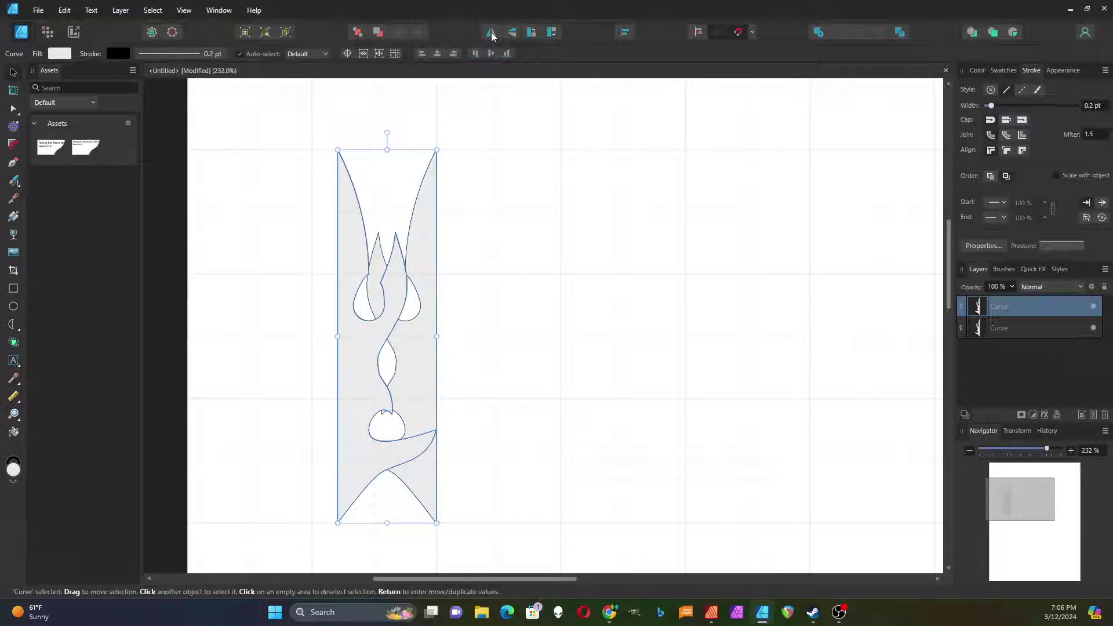
Align the flipped half edge to edge with the original along the centre line and merge both halves into one curve
left_click_drag(349, 386, 452, 390)
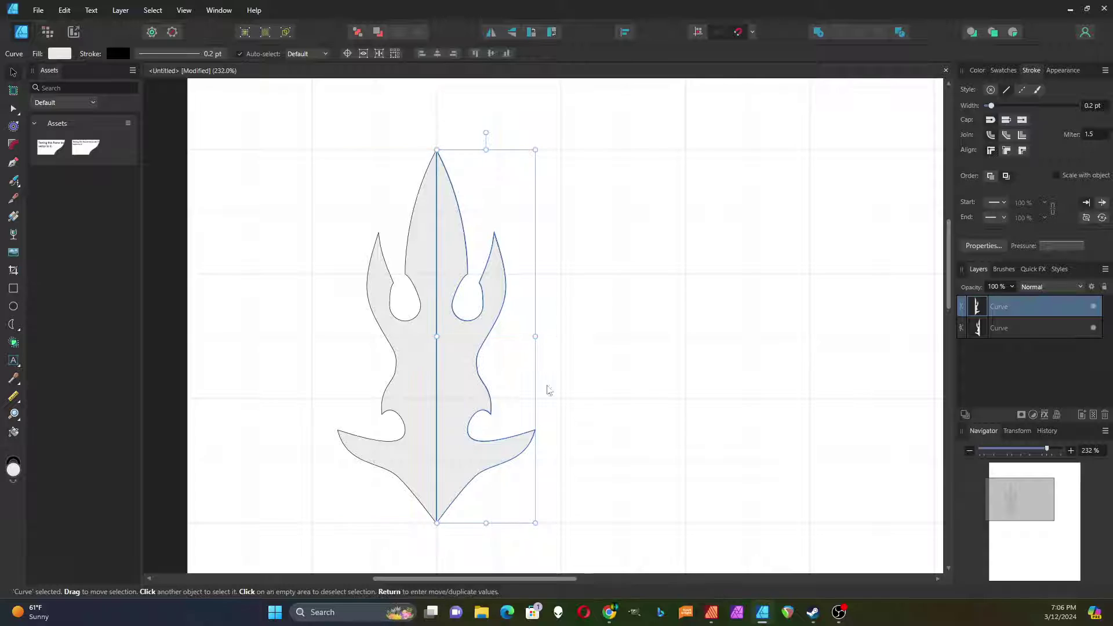
left_click(590, 390)
left_click_drag(300, 124, 640, 539)
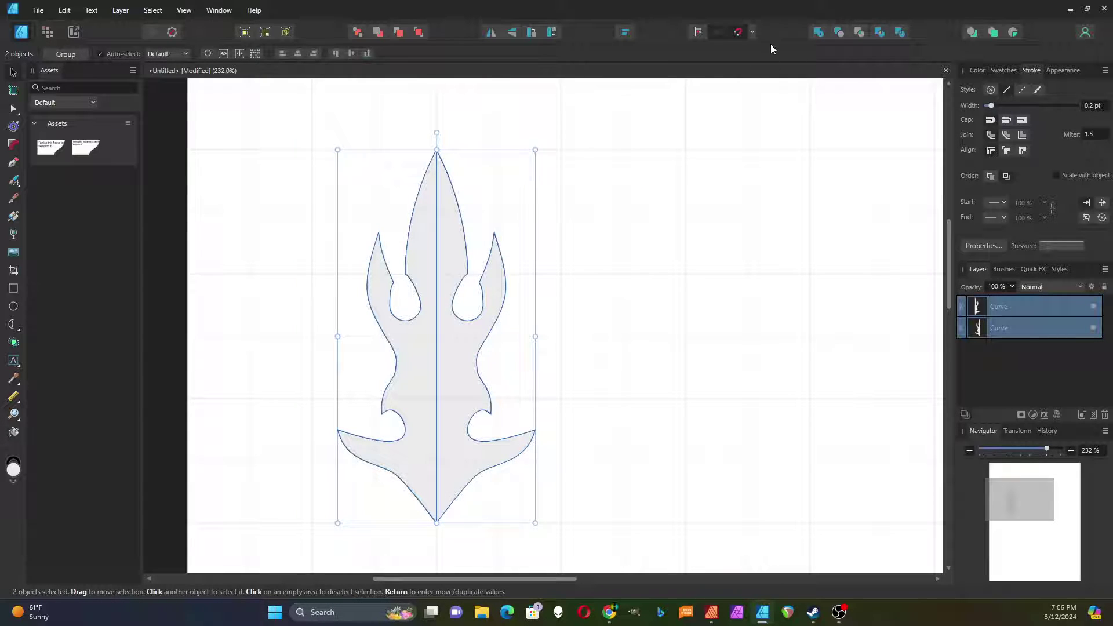
left_click(819, 35)
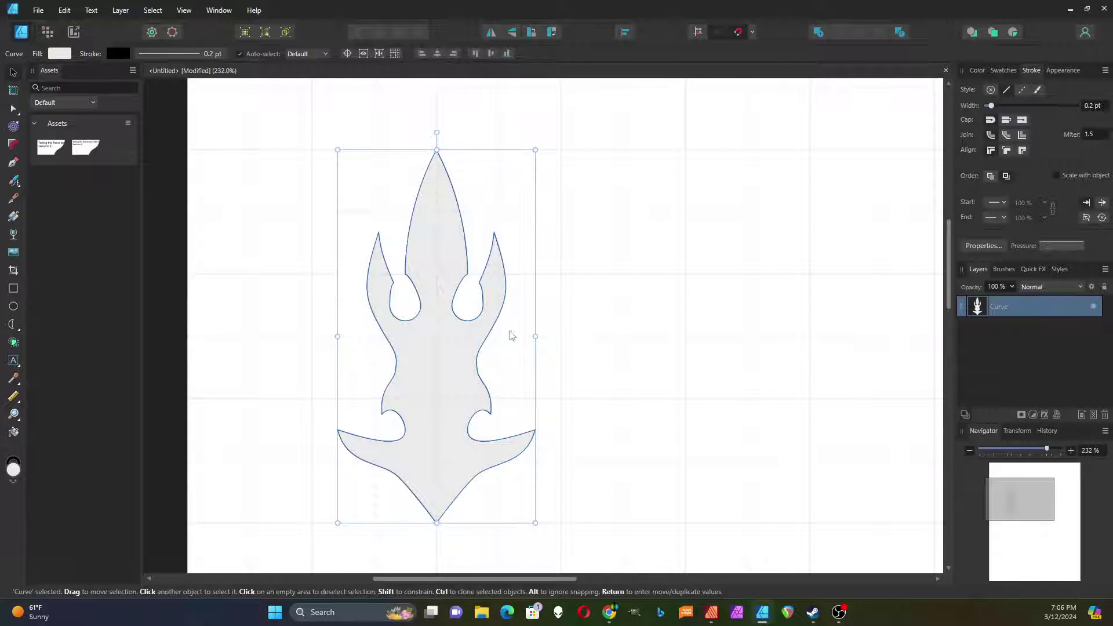
Narrow the merged ornament to about 1.3 grid squares wide and centre it on the vertical grid line
left_click_drag(535, 336, 498, 346)
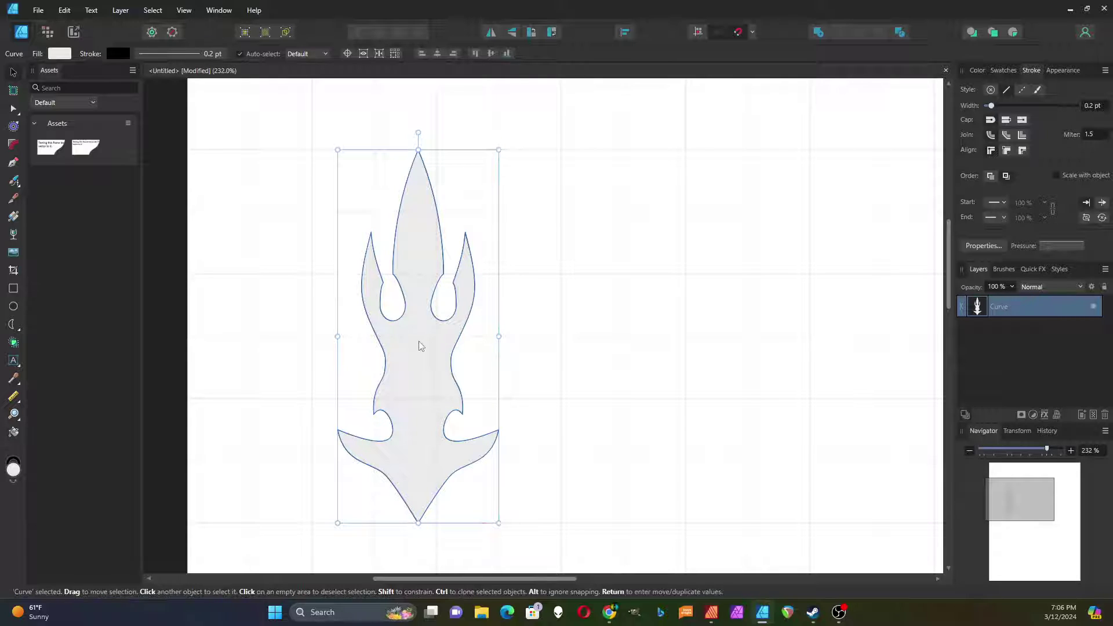
mouse_move(423, 342)
left_mouse_down()
mouse_move(447, 346)
mouse_move(437, 346)
left_mouse_up()
scroll(438, 346, "down", 1)
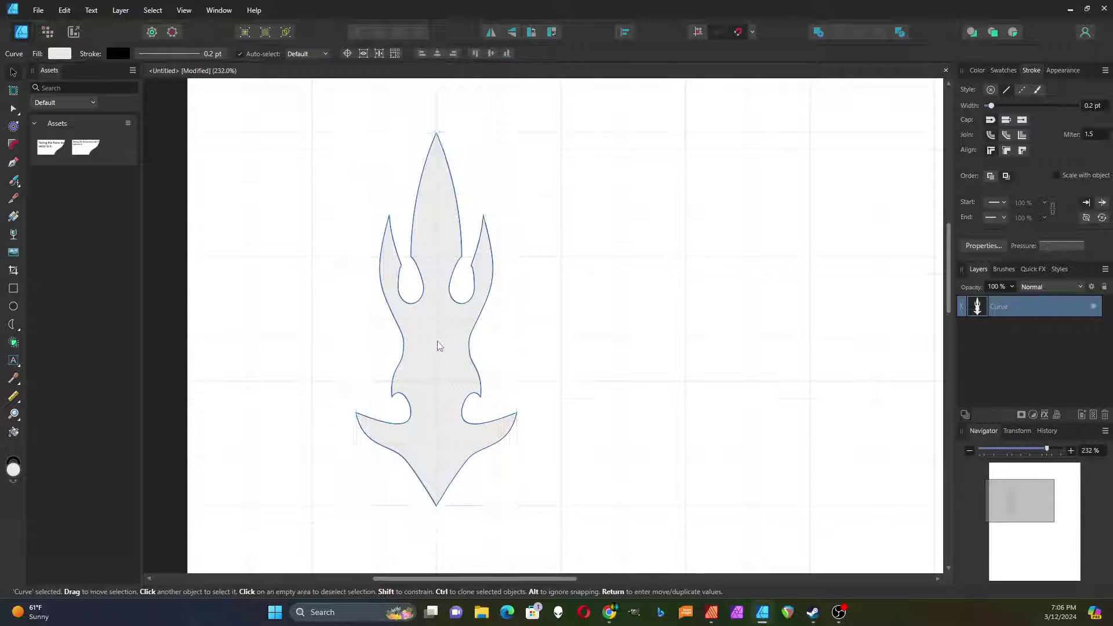
scroll(438, 346, "down", 1)
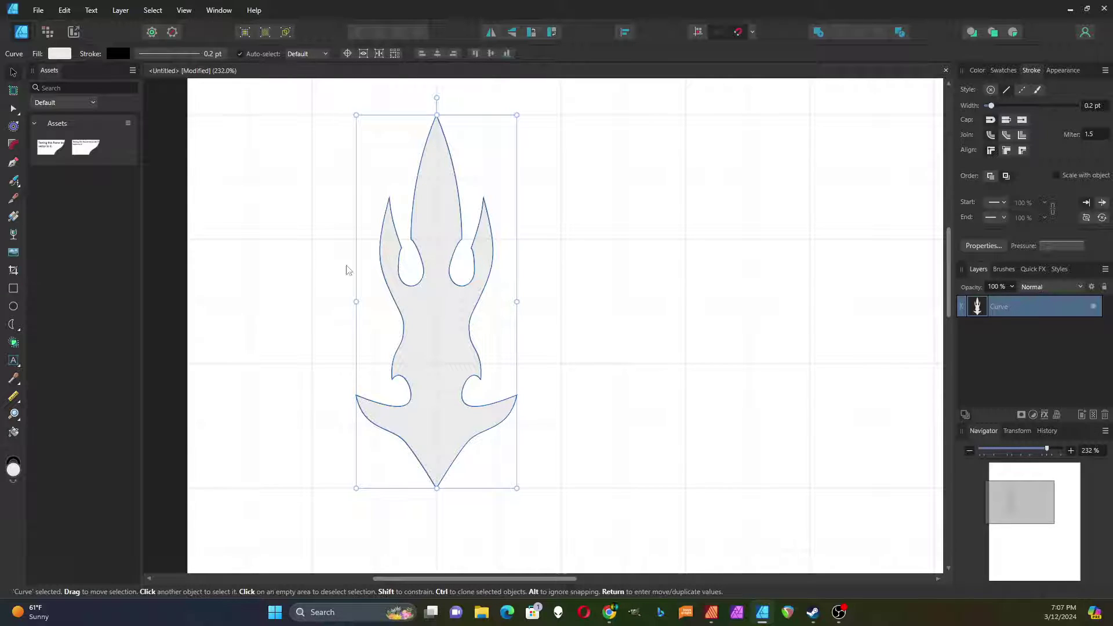
Duplicate the ornament in place and contour the copy inward with a radius of about -0.051 in
left_click(13, 128)
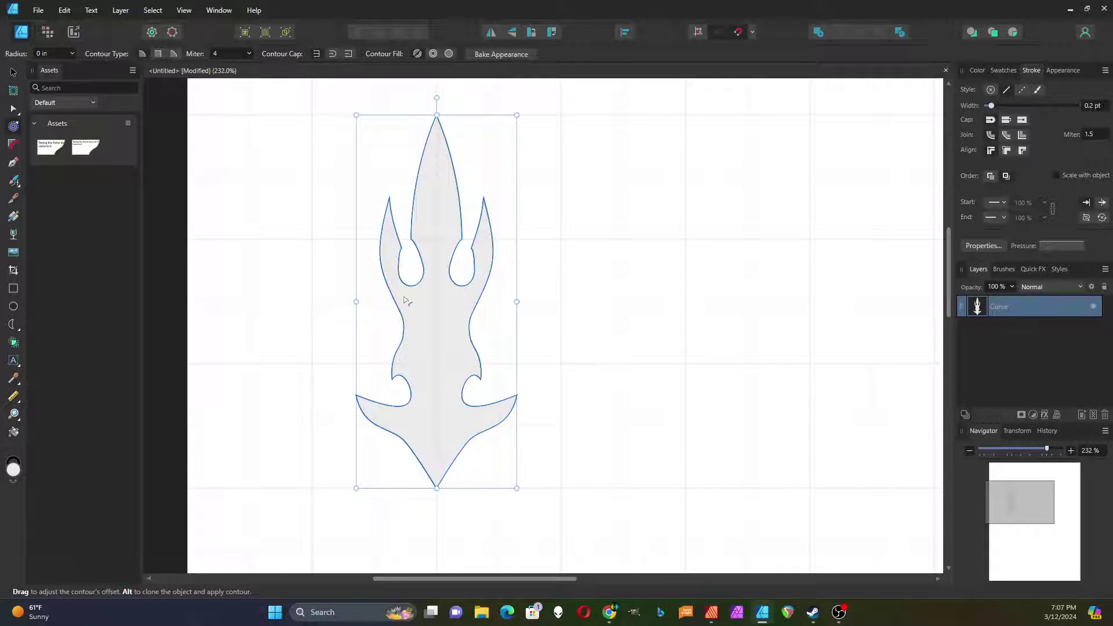
left_click(12, 71)
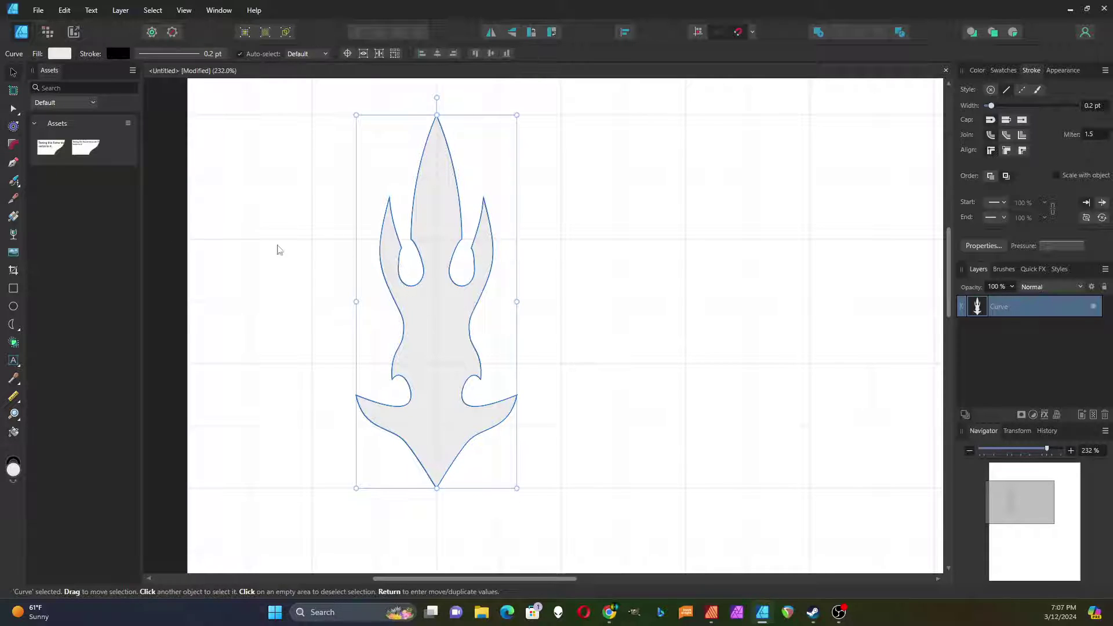
key("ctrl+j")
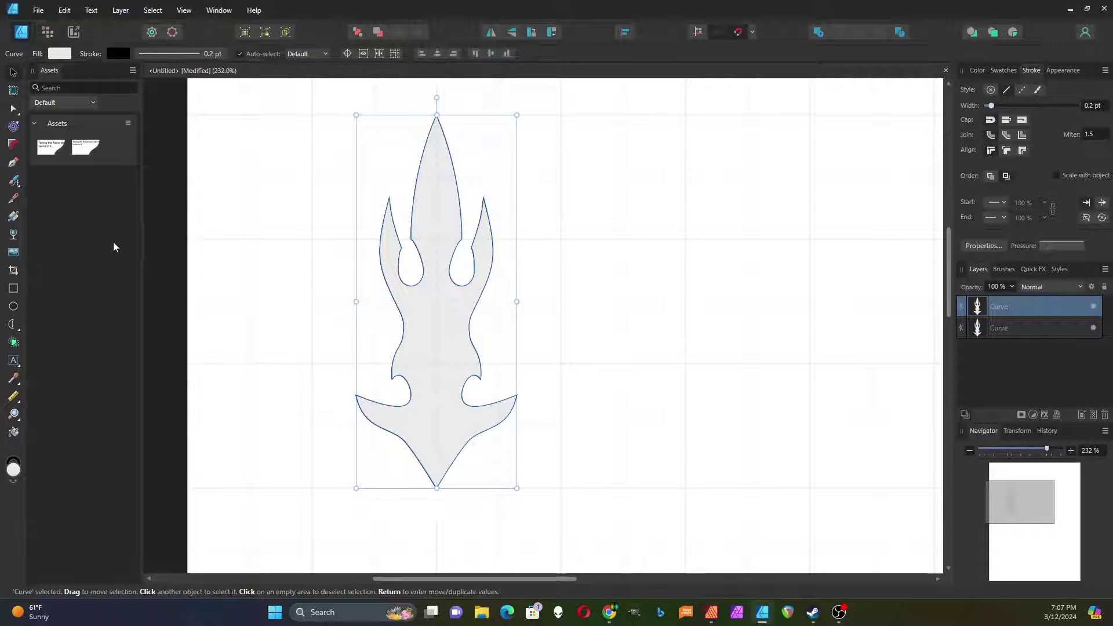
left_click(12, 126)
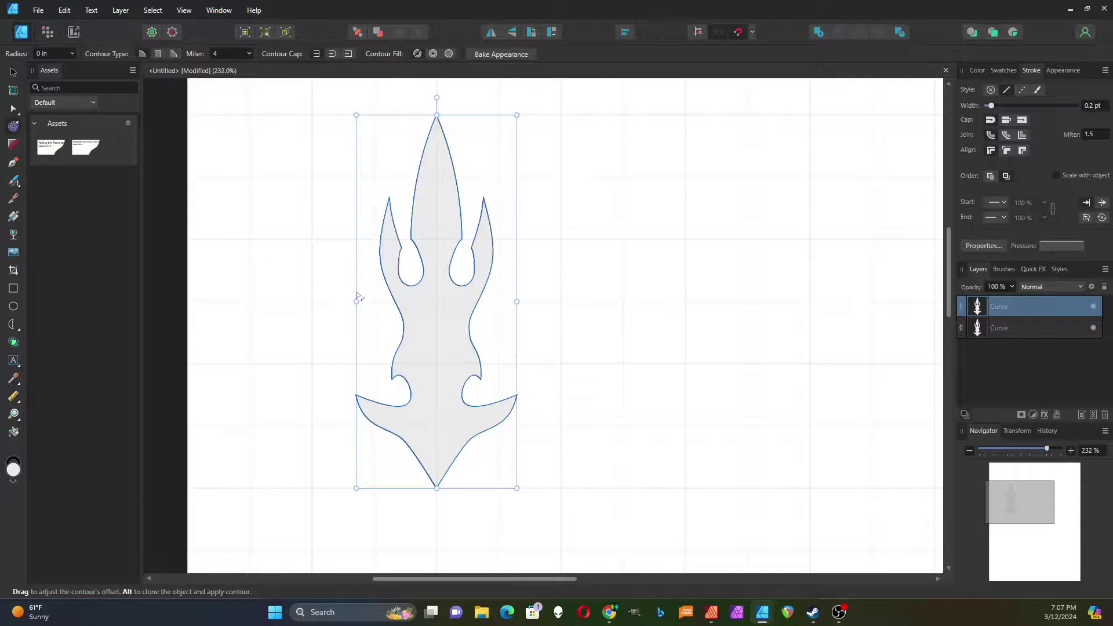
left_click_drag(404, 302, 396, 271)
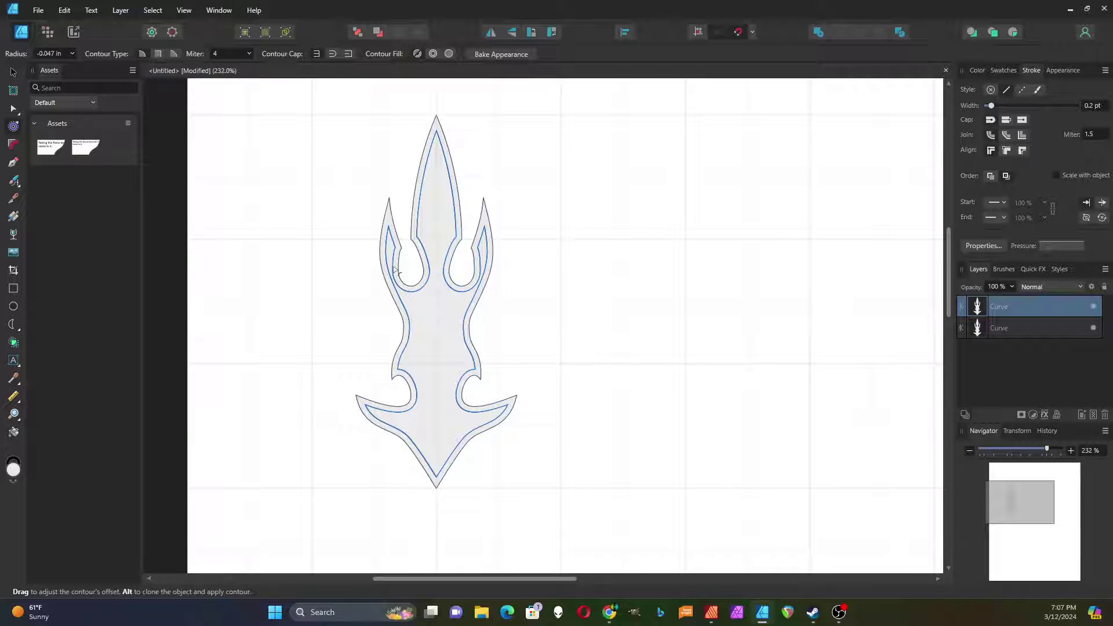
left_click_drag(395, 269, 396, 270)
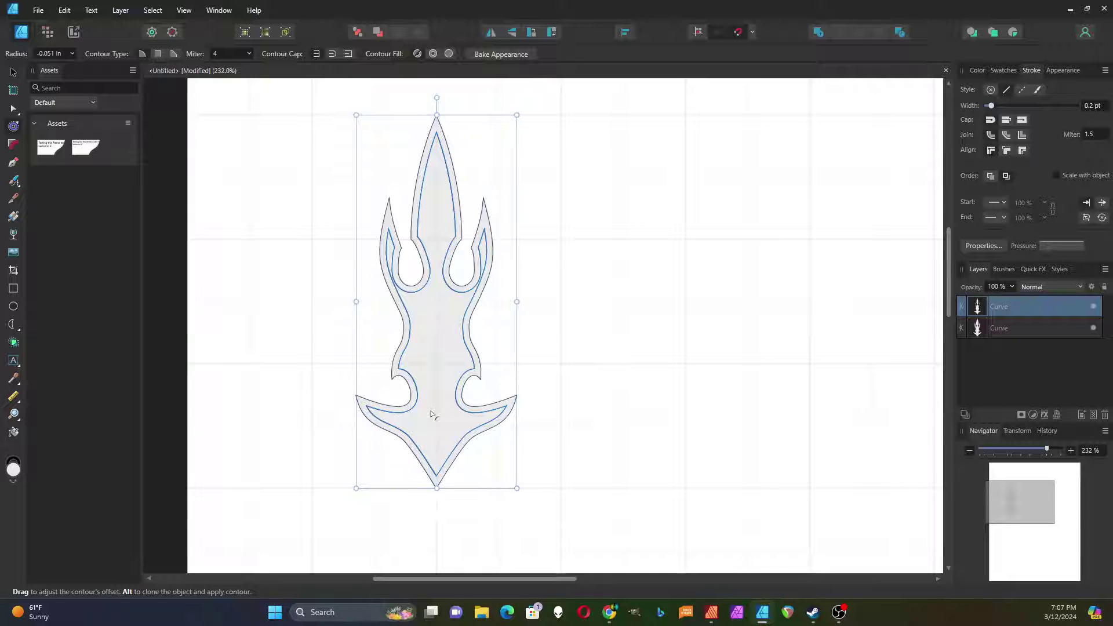
Create a separate border shape from the band between the two ornament curves with the Shape Builder
left_click(12, 72)
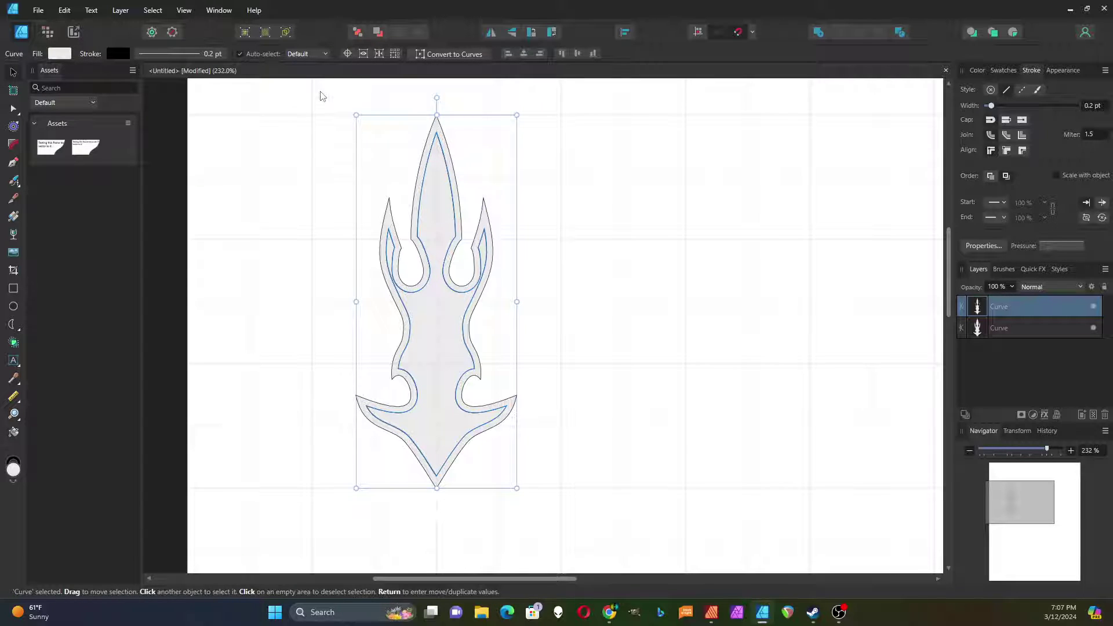
left_click_drag(322, 96, 582, 514)
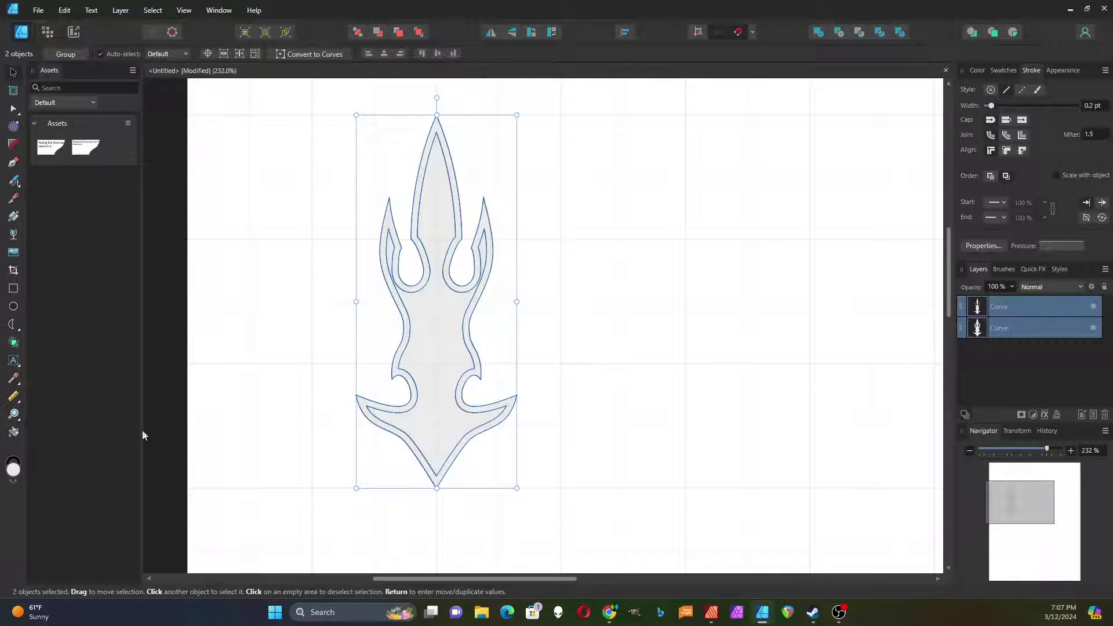
left_click(13, 343)
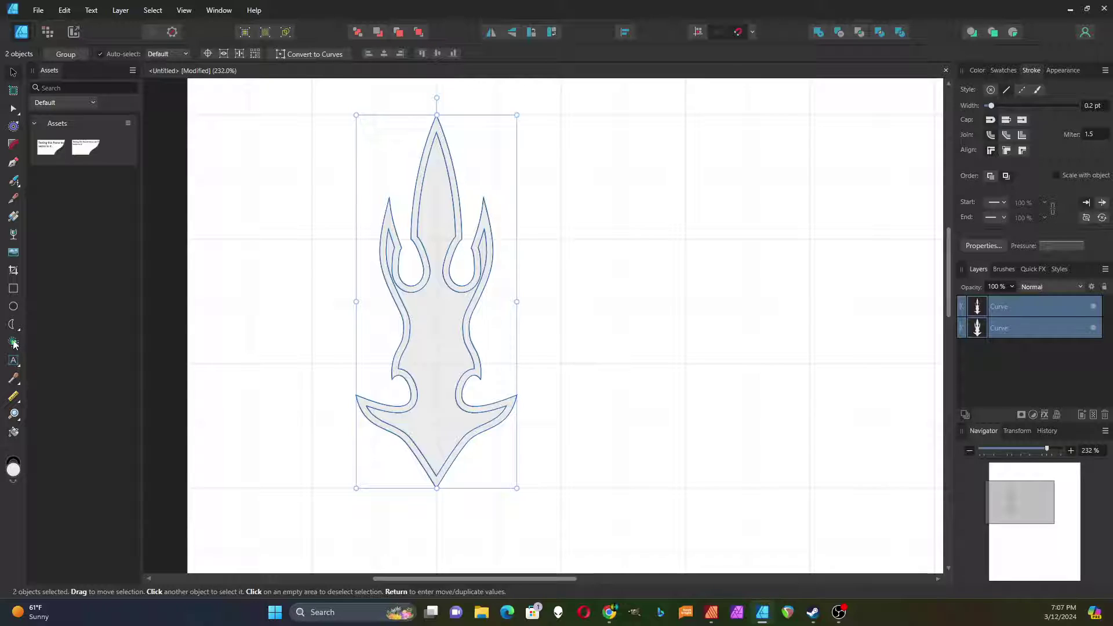
left_click(399, 370)
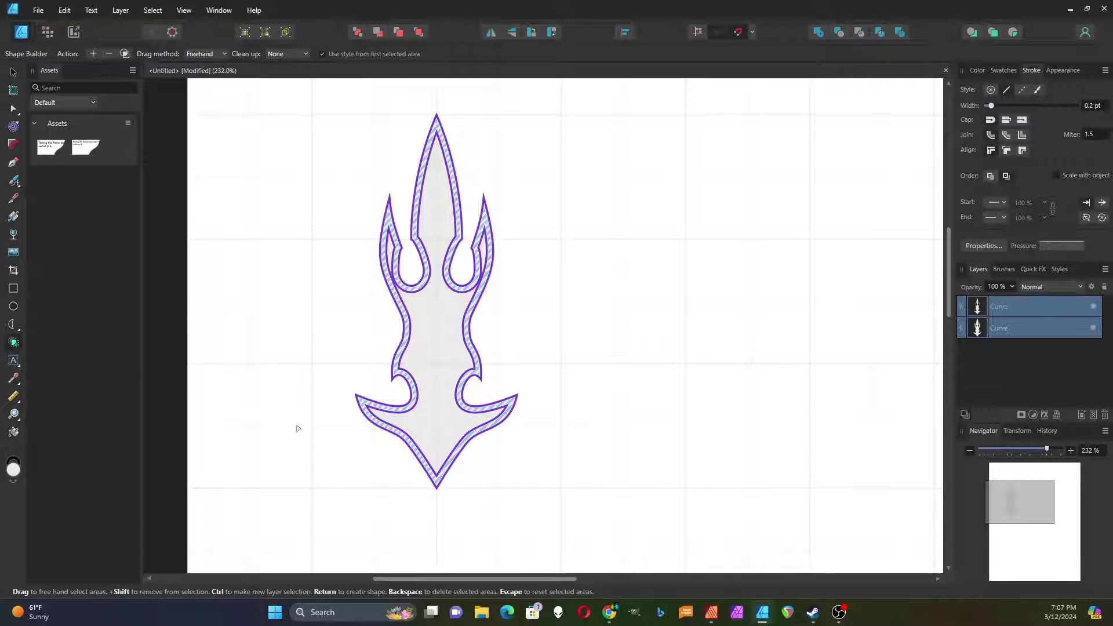
key("Return")
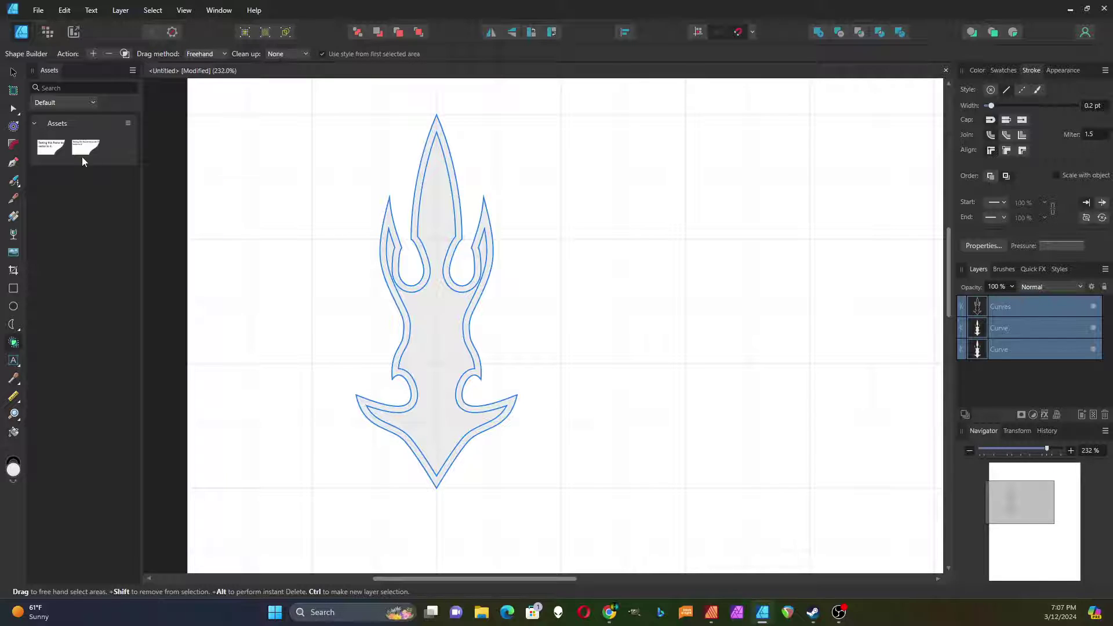
left_click(14, 72)
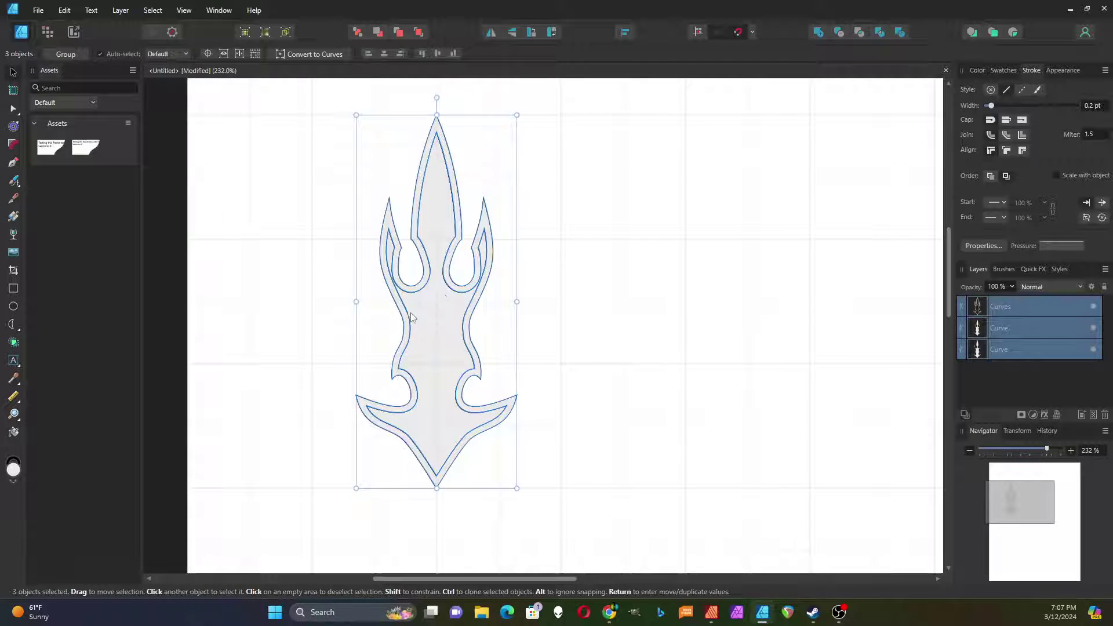
Delete the two filled shapes behind the border outline and place the outline back on their centre grid line
left_click(351, 323)
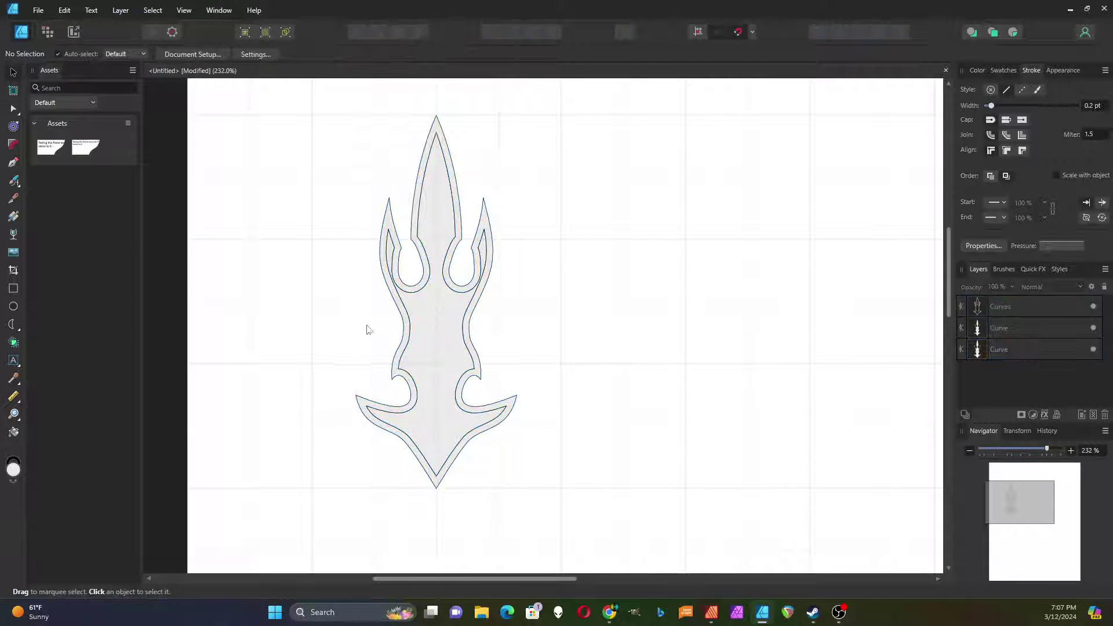
left_click(407, 335)
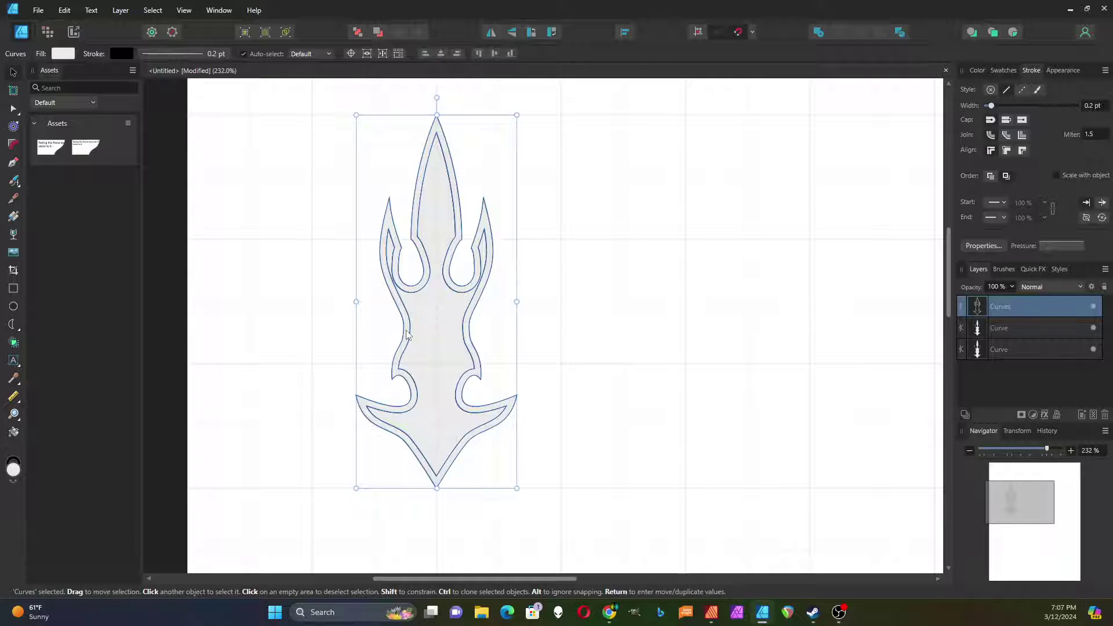
left_click_drag(407, 335, 591, 336)
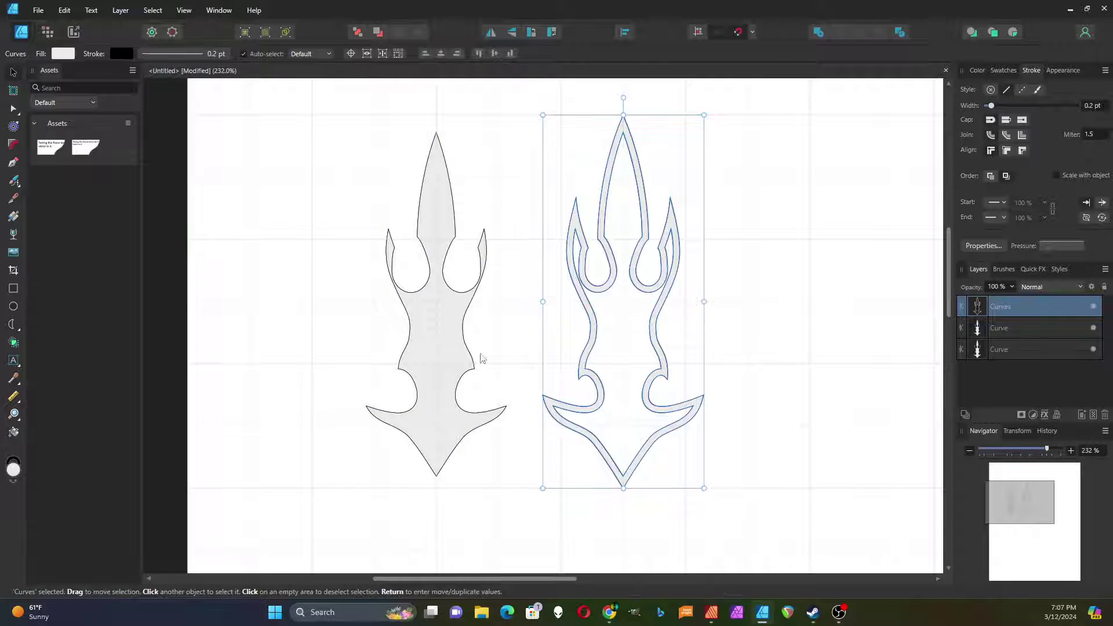
left_click(436, 348)
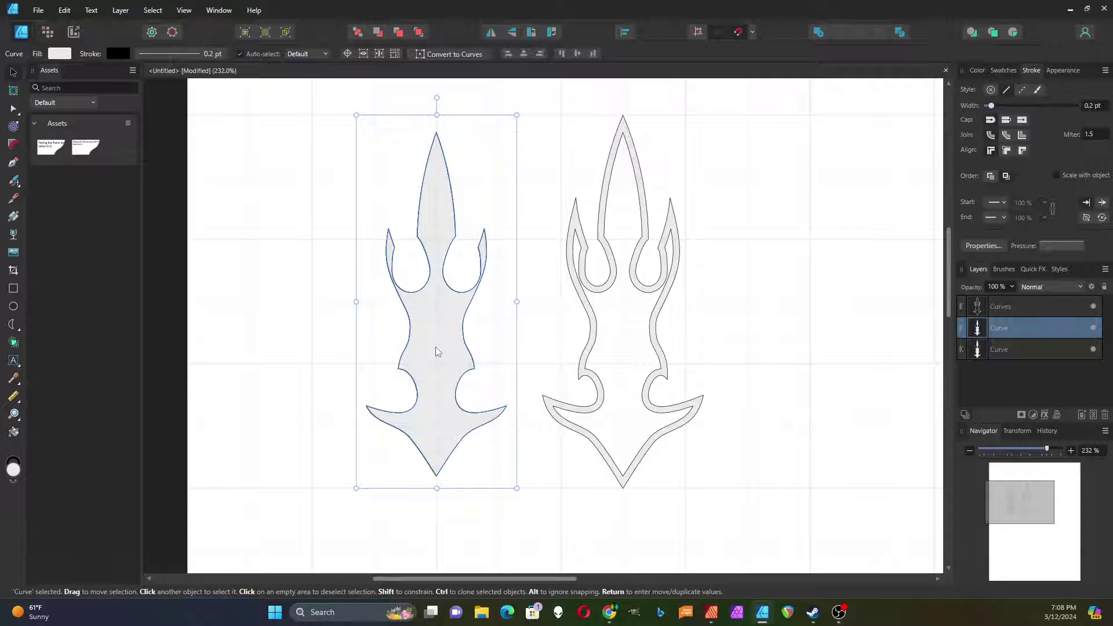
key("Delete")
key("Delete")
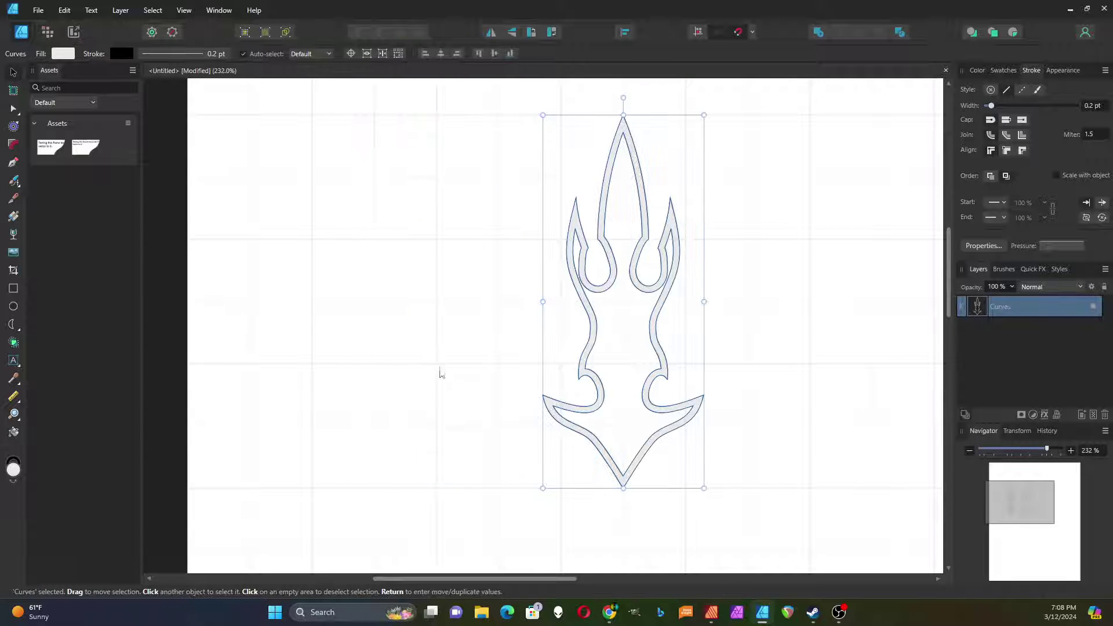
left_click_drag(586, 349, 401, 351)
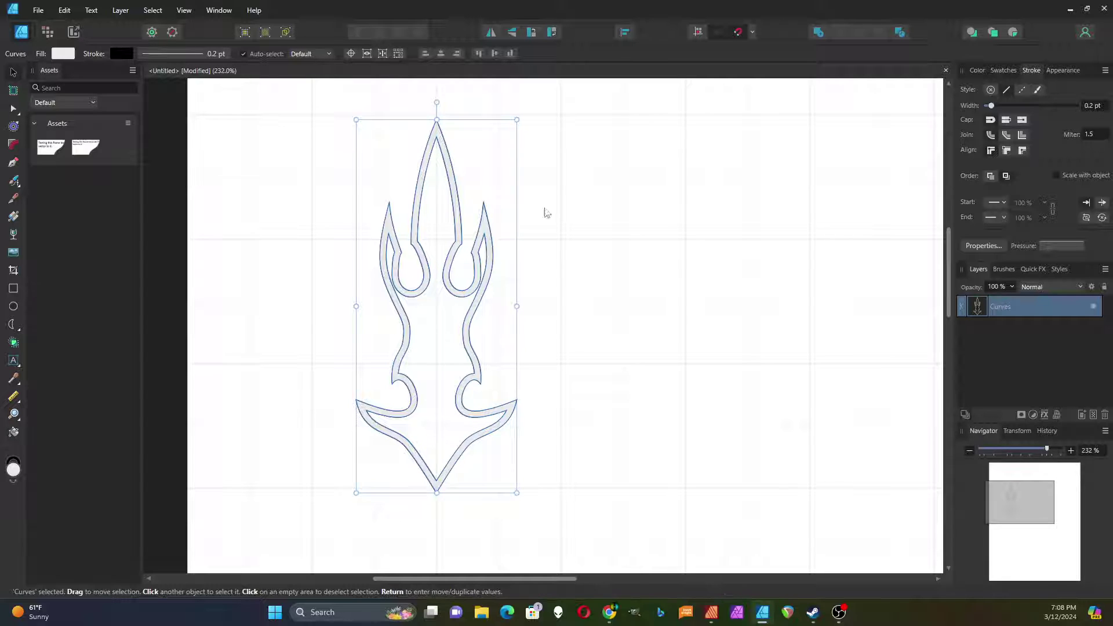
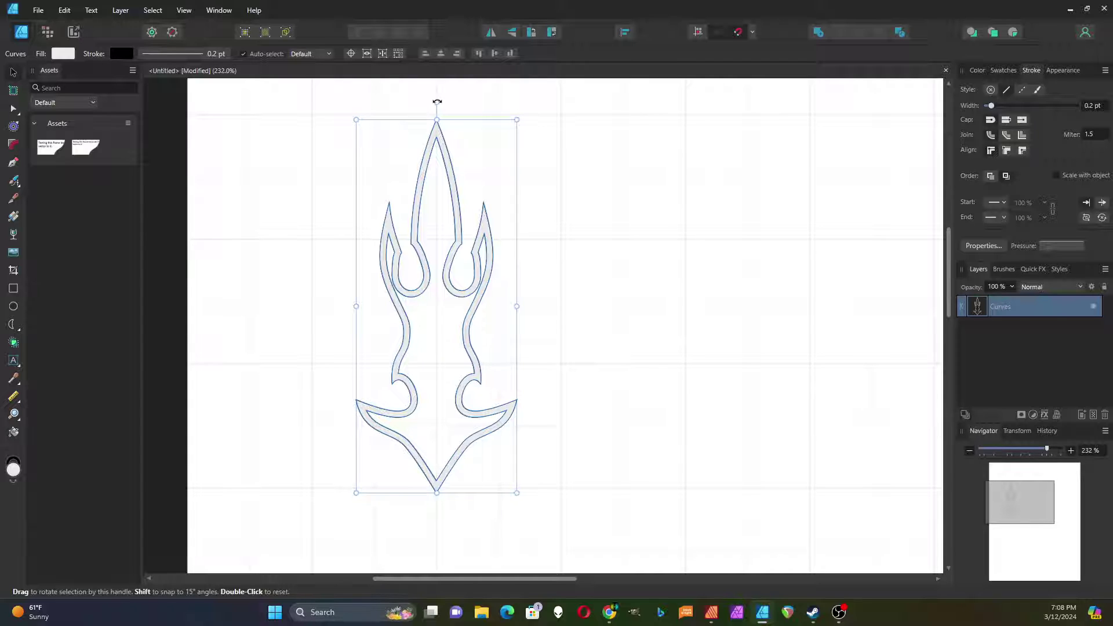
Rotate the border outline 90° counter-clockwise so its long tip points left, and align its centre with the horizontal grid line
left_click_drag(437, 101, 249, 296)
left_click_drag(437, 350, 496, 407)
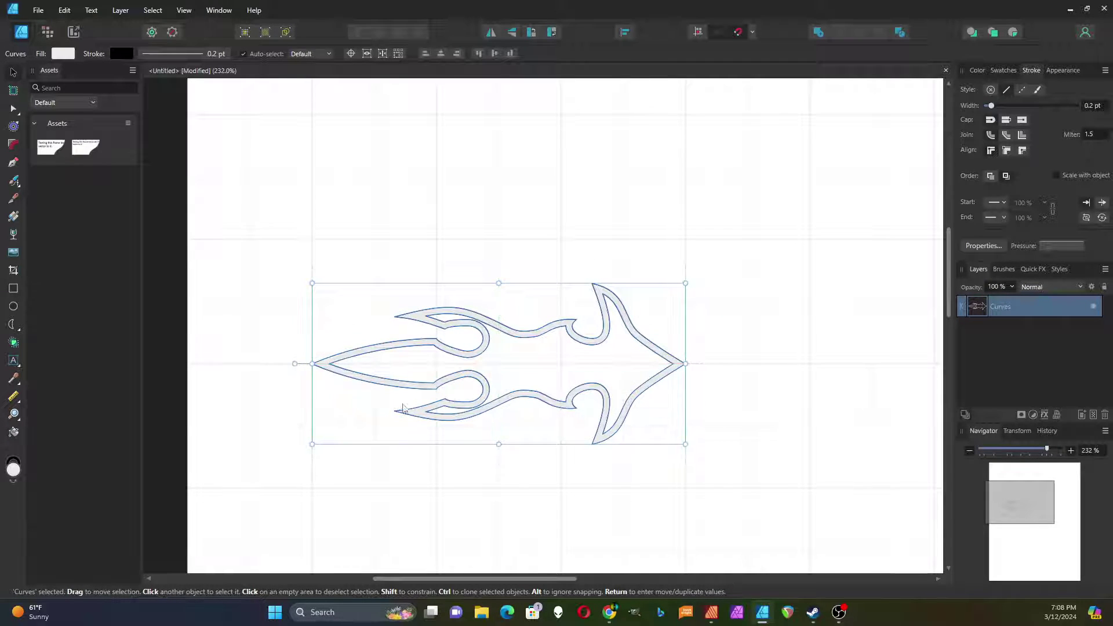
scroll(293, 389, "down", 3)
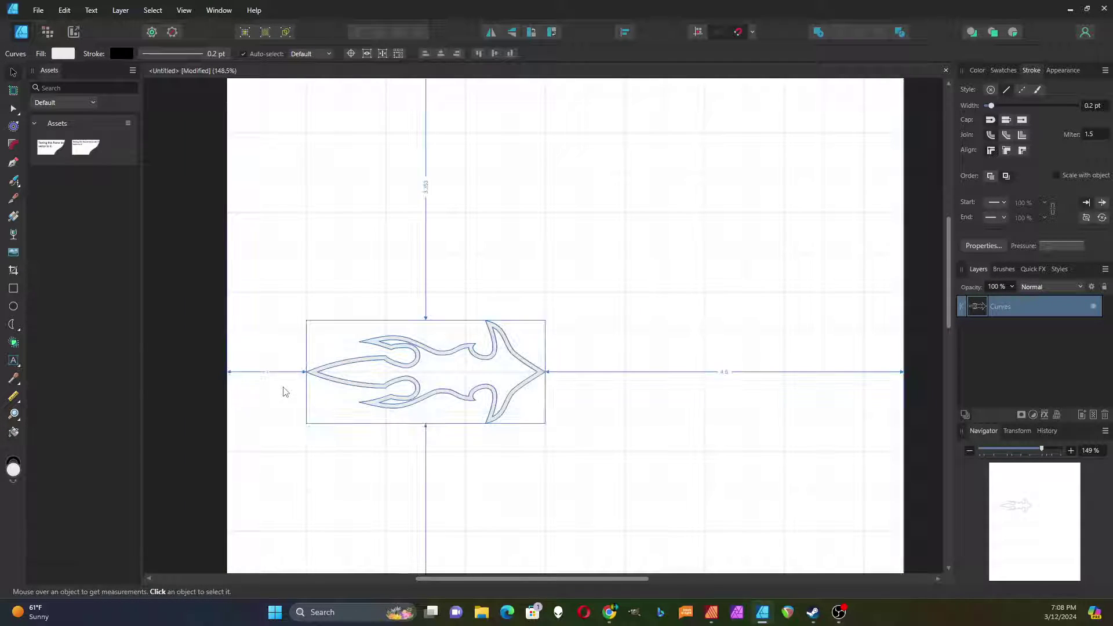
left_click(592, 407)
Duplicate the horizontal outline in place and flip the copy so its long tip points right
left_click(474, 356)
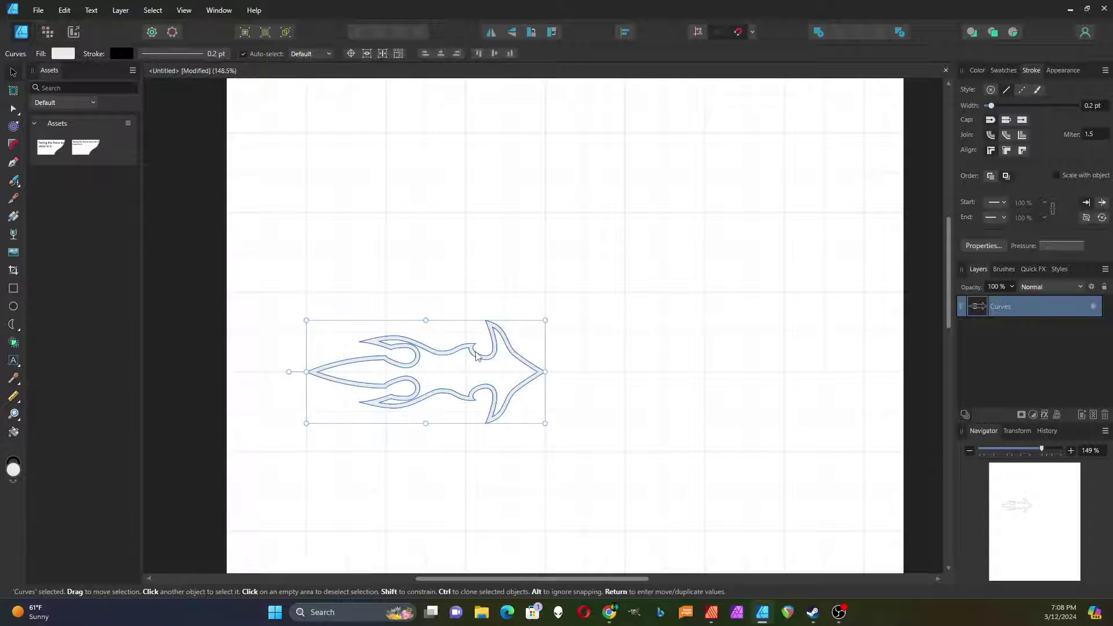
key("ctrl+j")
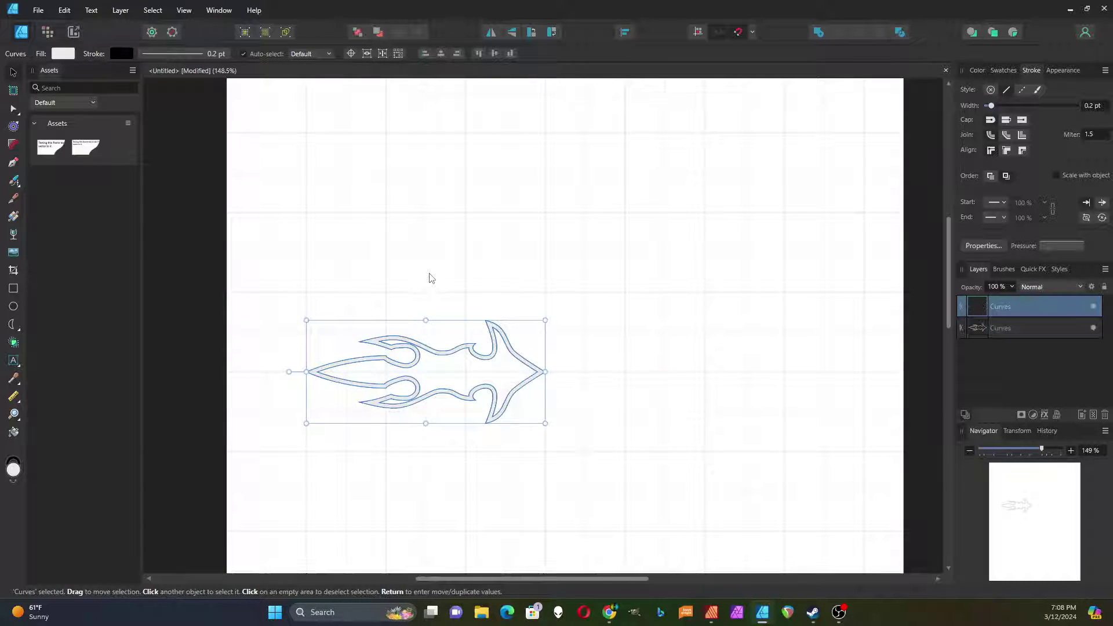
left_click(514, 34)
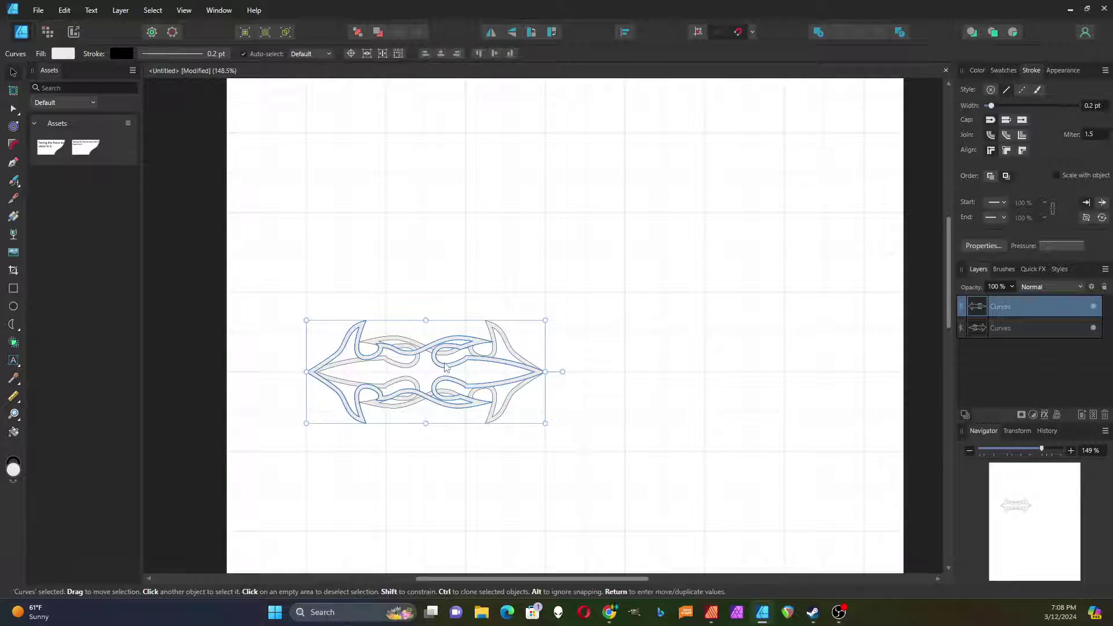
Move the flipped copy about 1.3 grid squares to the right along the shared axis so the two outlines interlace in the middle
left_click_drag(442, 370, 523, 371)
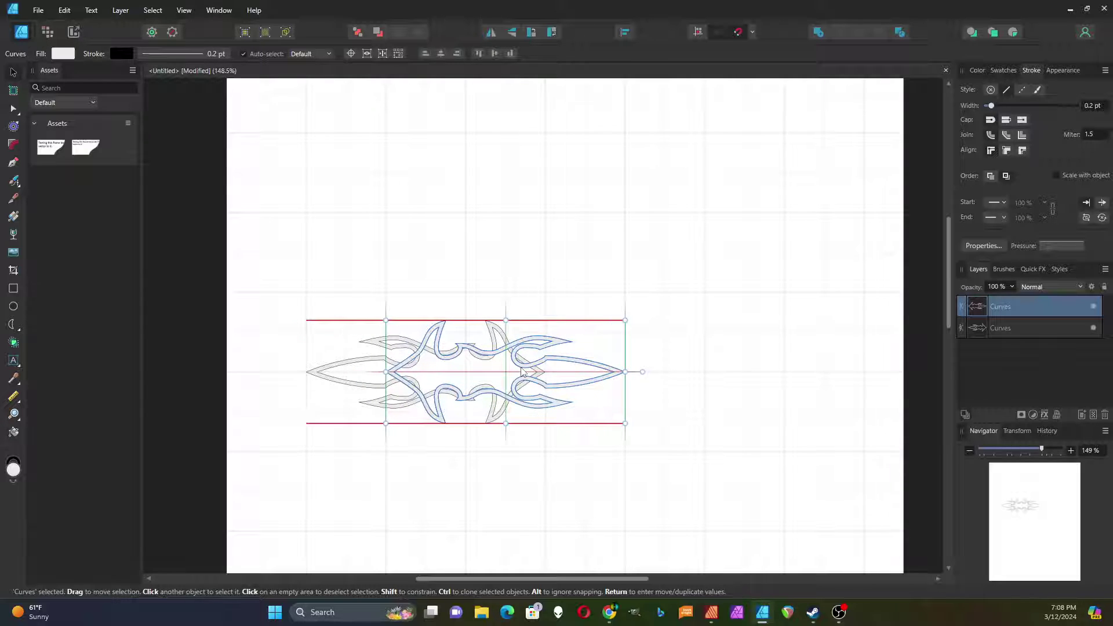
left_click_drag(522, 371, 545, 366)
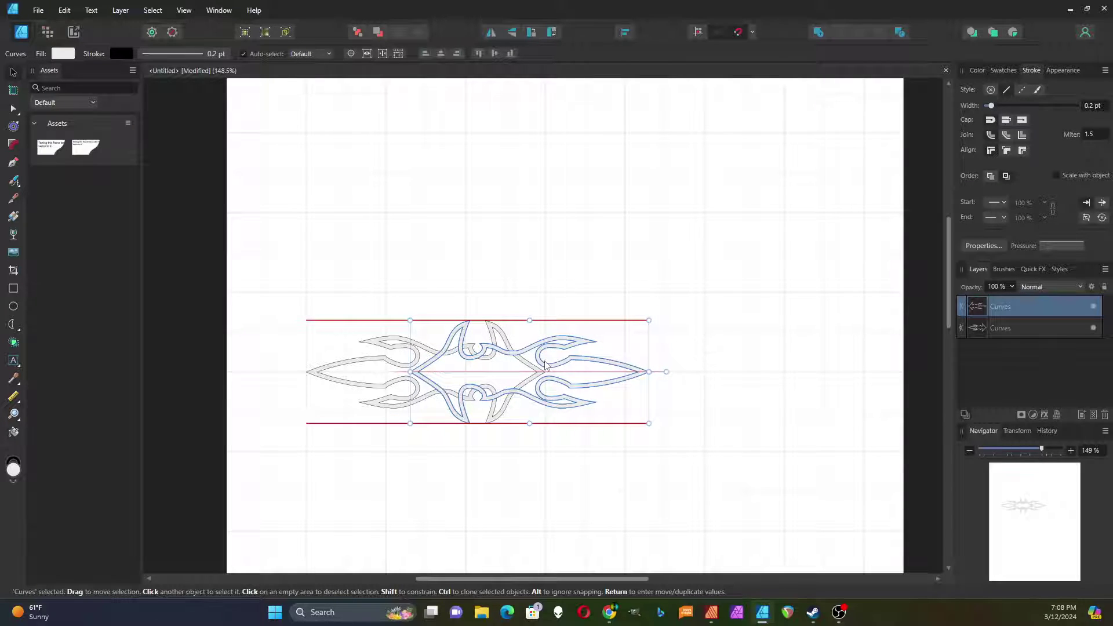
left_click_drag(545, 366, 545, 365)
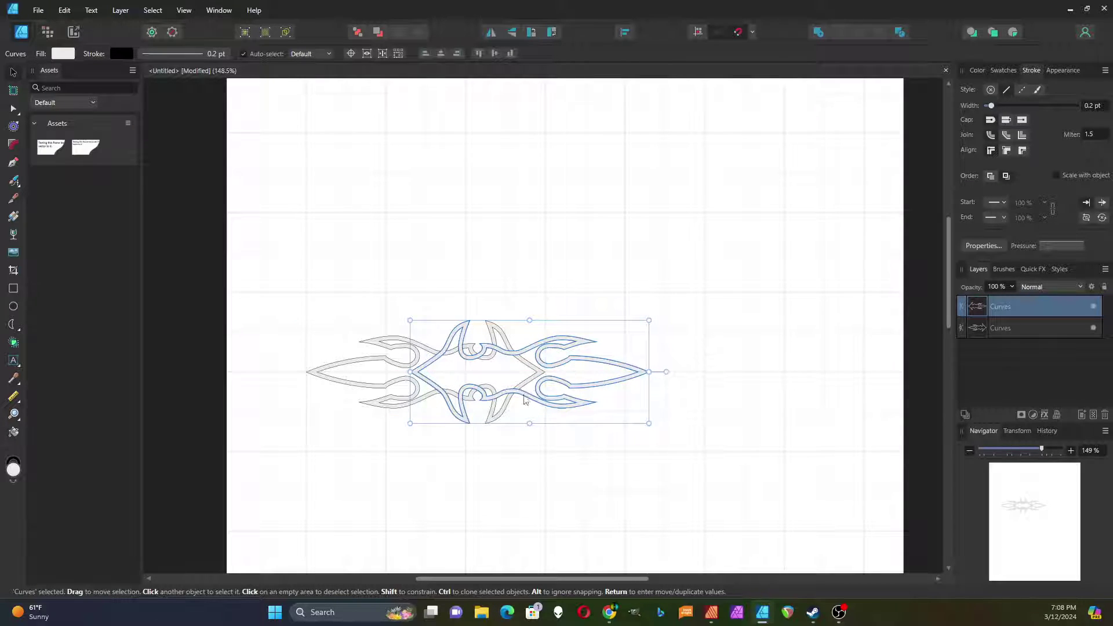
scroll(530, 403, "up", 2)
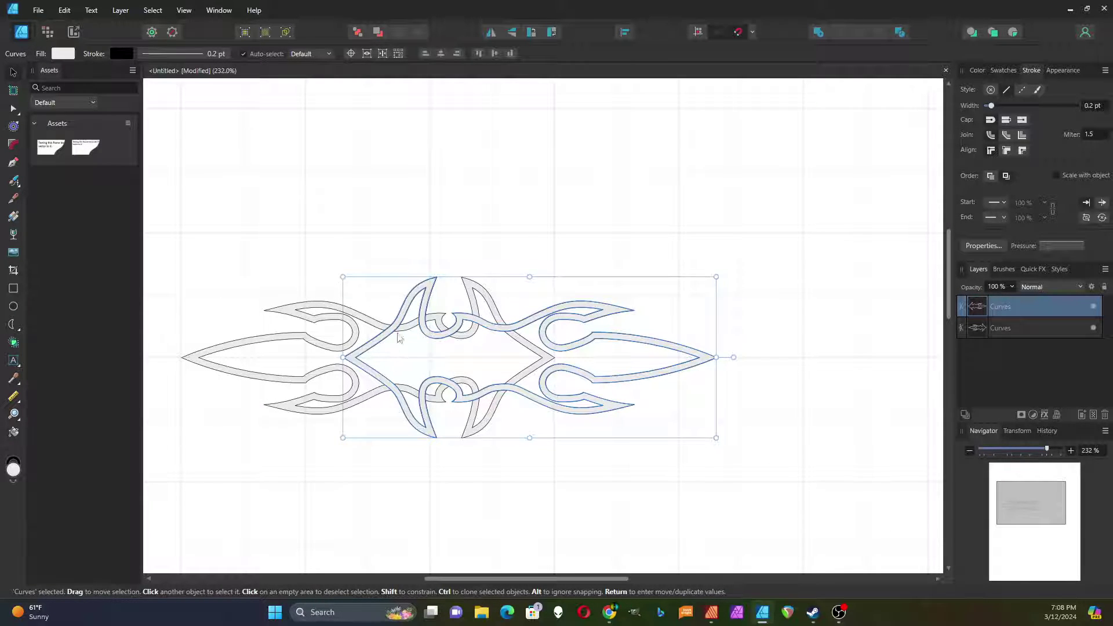
scroll(481, 290, "down", 2)
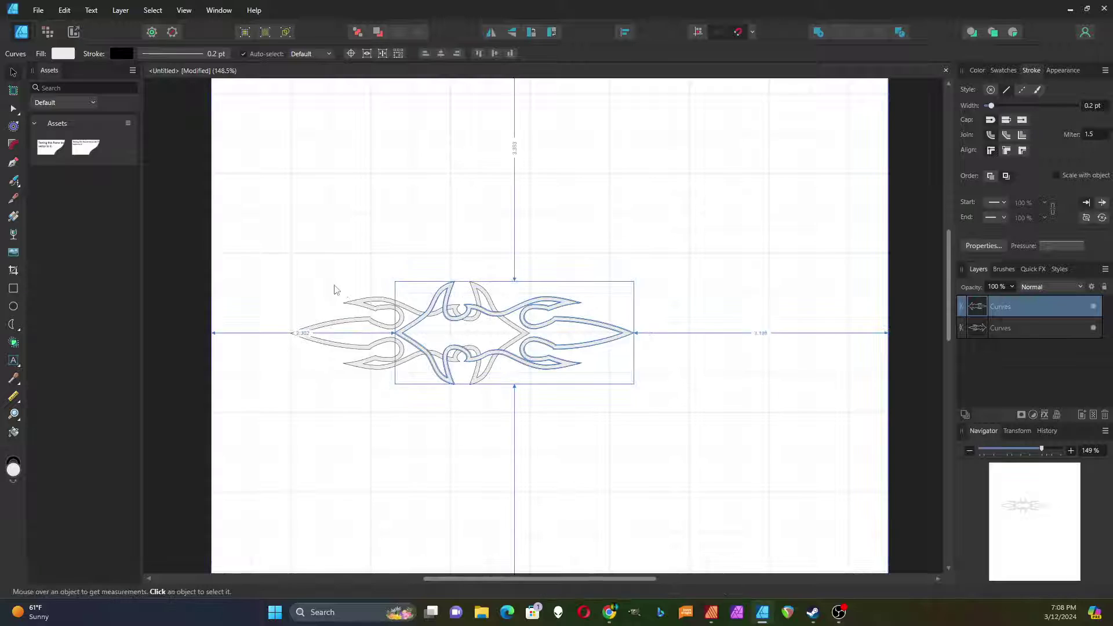
Select both outlines and use Shape Builder to merge the left-pointing outline's segments with alternate central overlaps into one woven shape
left_click_drag(263, 233, 666, 413)
scroll(495, 347, "up", 1)
scroll(495, 347, "up", 1)
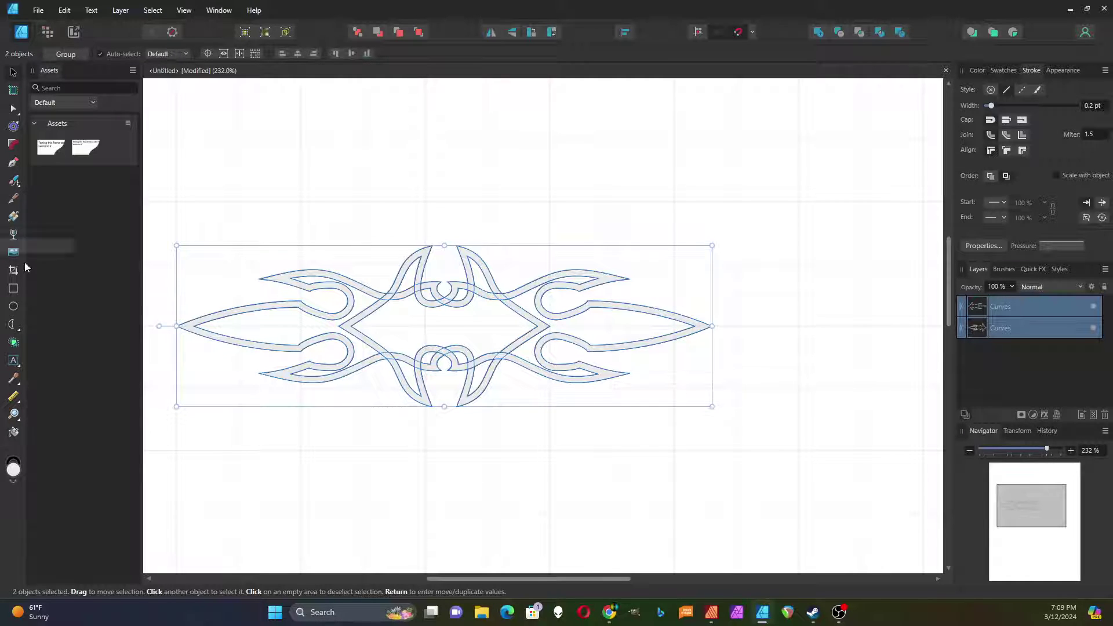
left_click(13, 343)
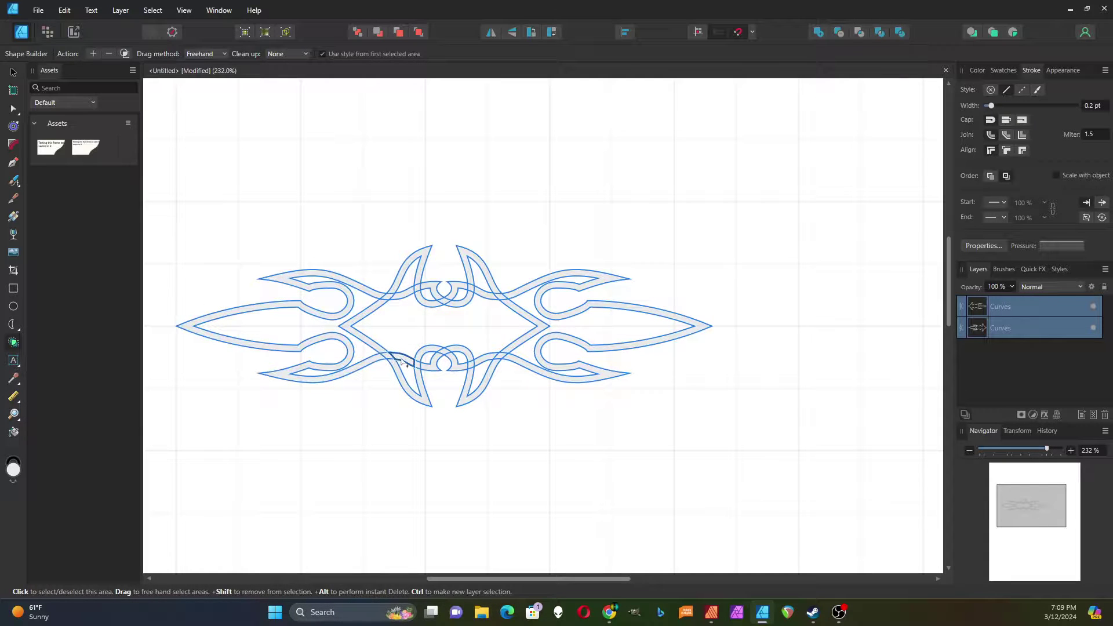
left_click(381, 361)
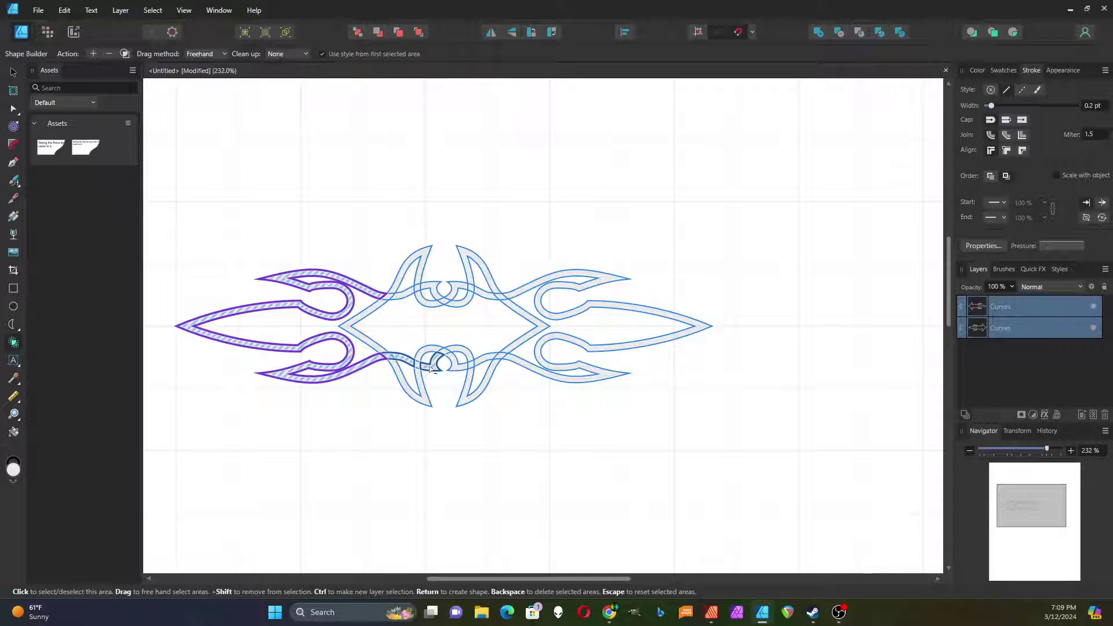
mouse_move(461, 352)
left_mouse_down()
mouse_move(474, 381)
mouse_move(500, 367)
left_mouse_up()
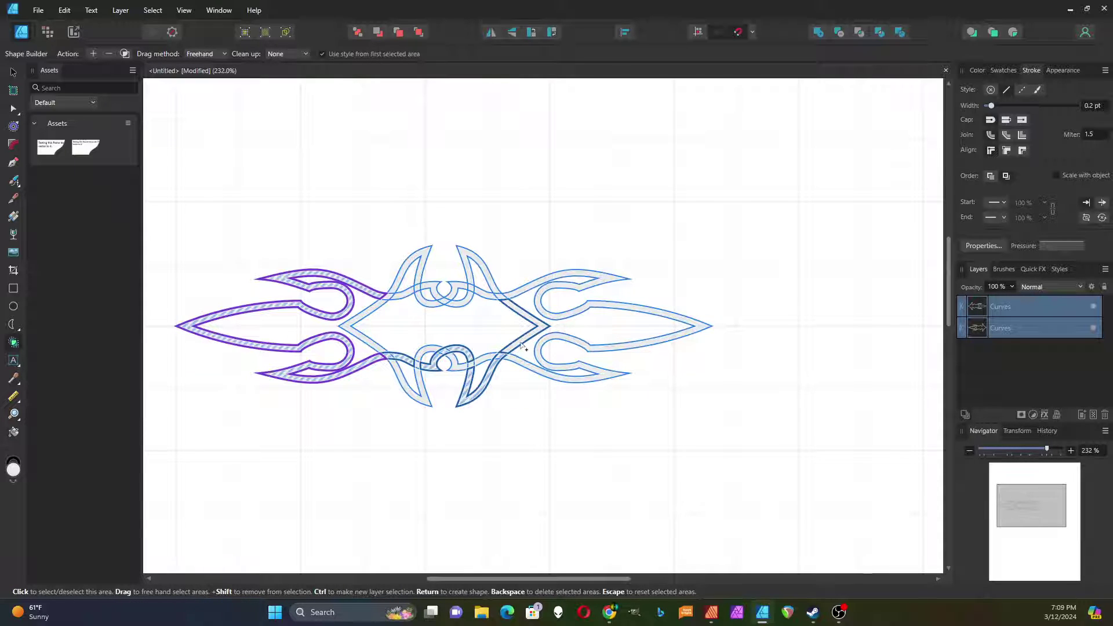
left_click_drag(487, 322, 494, 289)
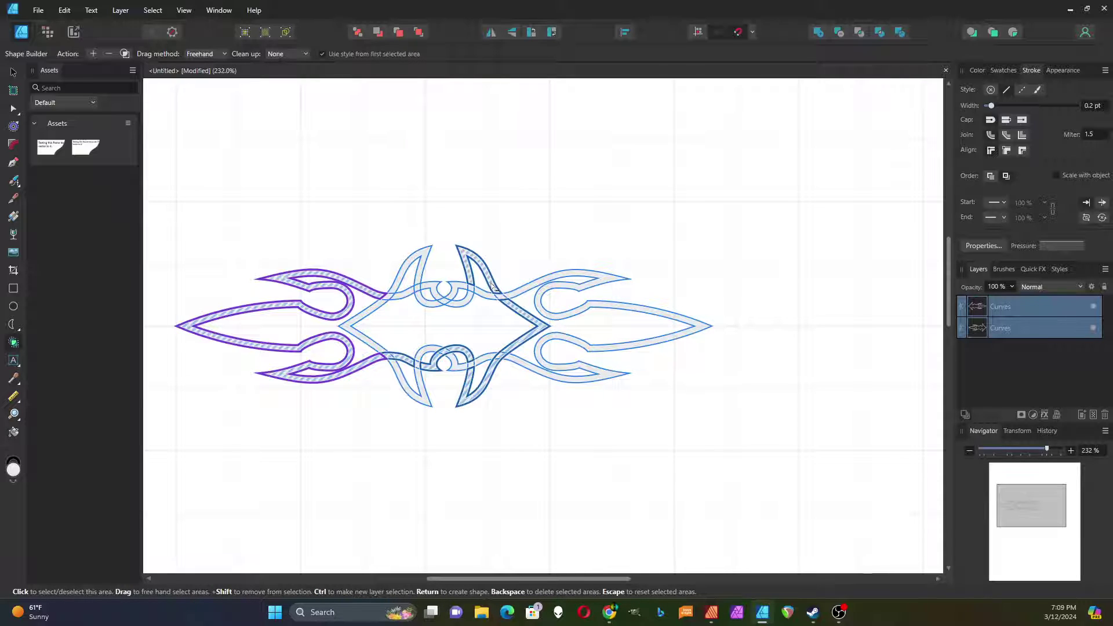
left_click_drag(494, 287, 472, 290)
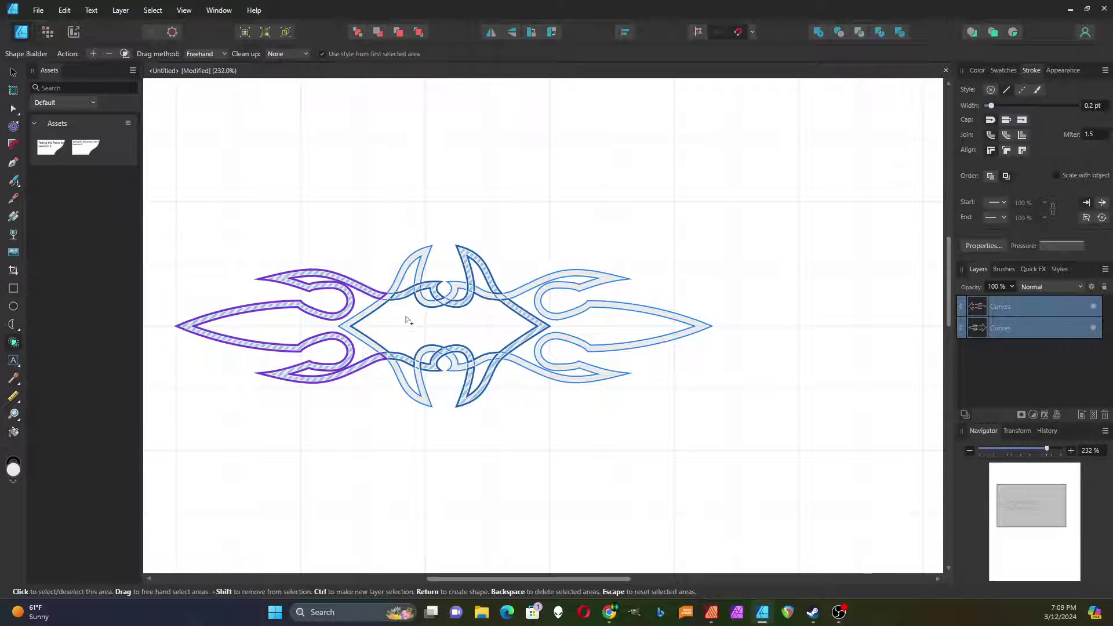
key("Return")
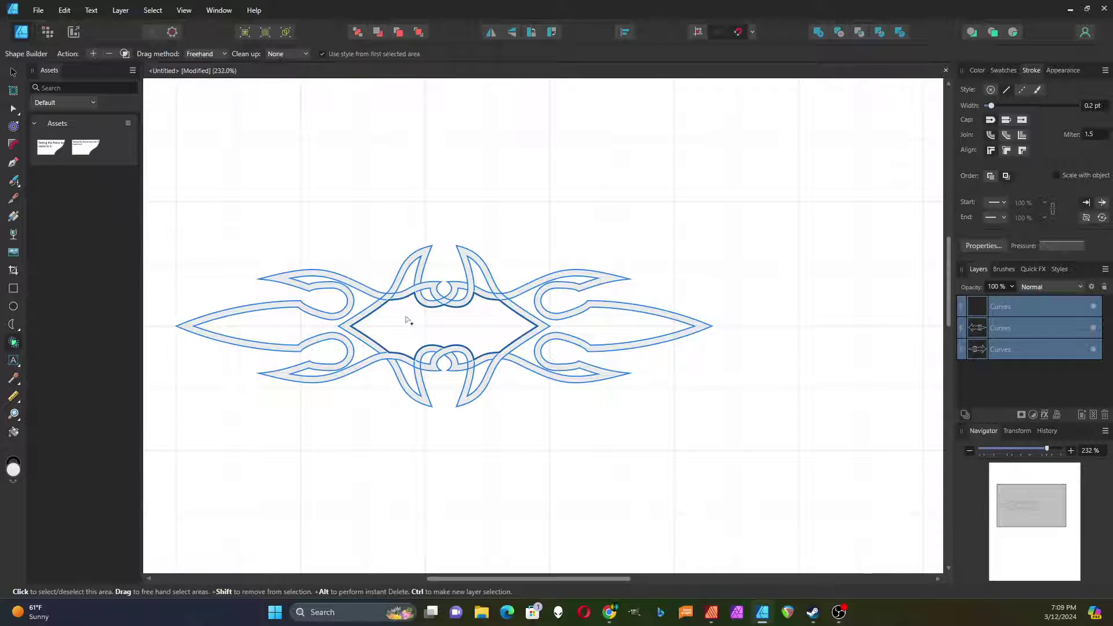
Select all resulting curves and merge the right-pointing outline's segments with the remaining overlaps into one shape using Shape Builder
left_click(13, 72)
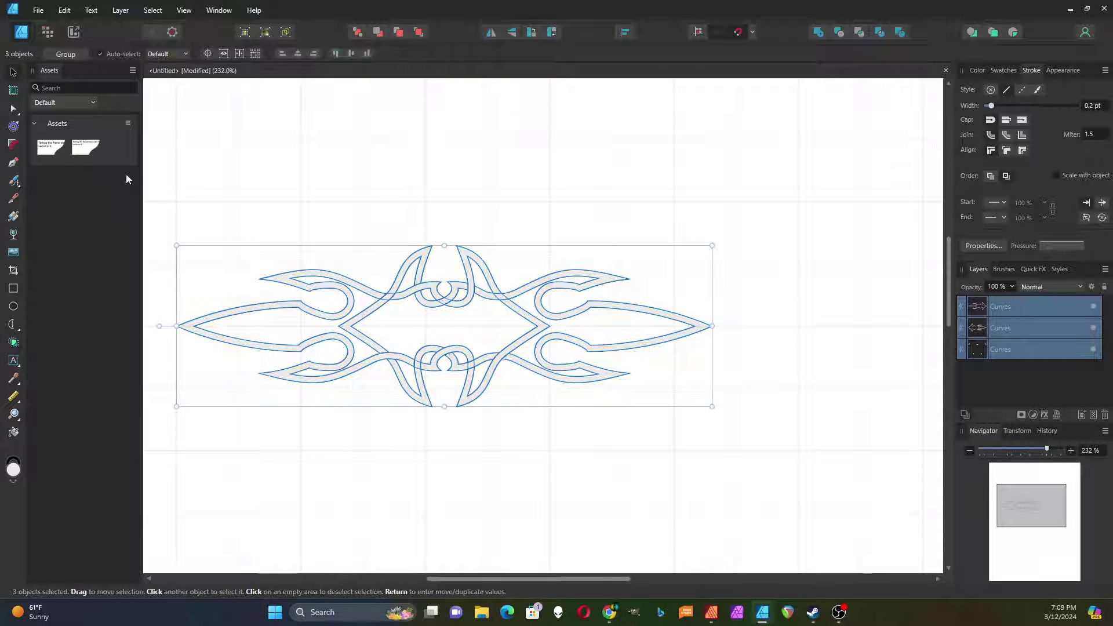
left_click_drag(167, 213, 806, 484)
left_click(15, 344)
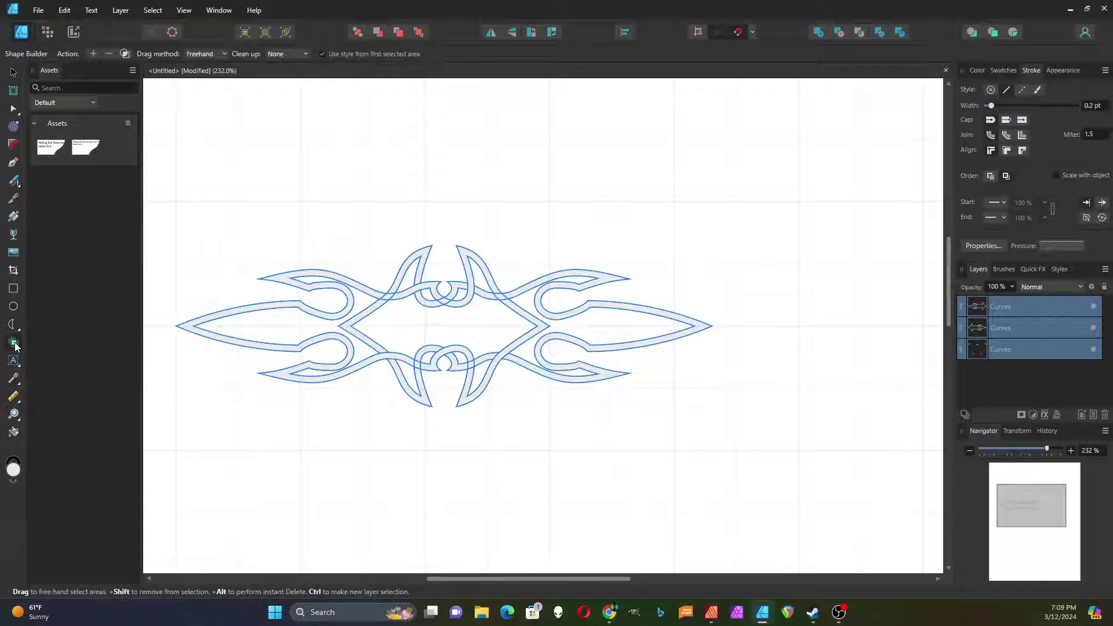
left_click(534, 373)
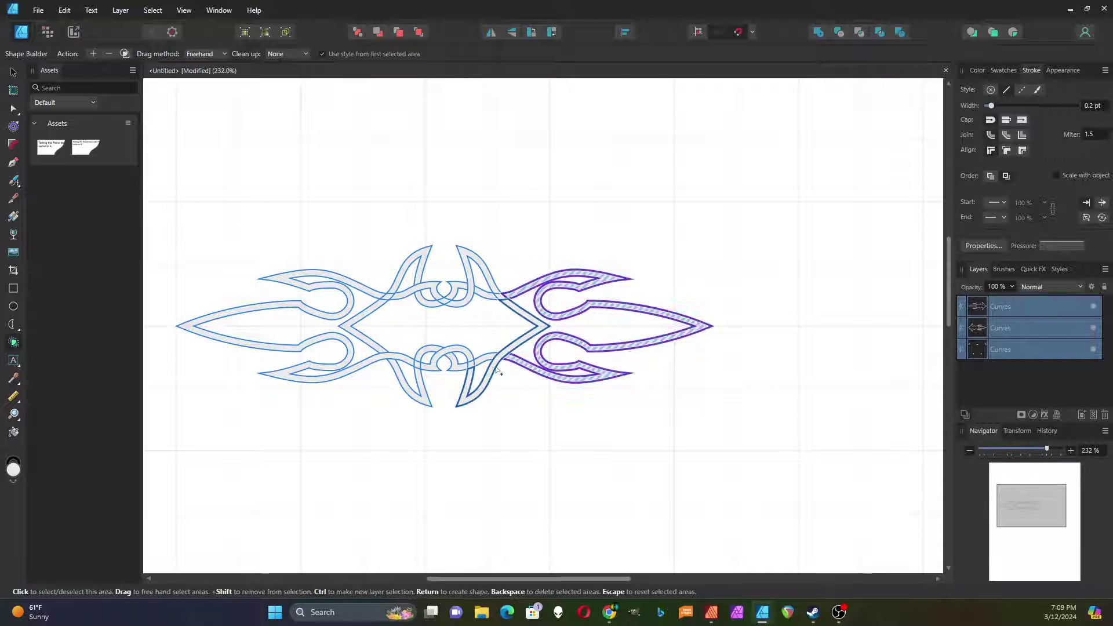
mouse_move(477, 368)
left_mouse_down()
mouse_move(417, 359)
mouse_move(427, 351)
mouse_move(418, 376)
mouse_move(372, 350)
mouse_move(398, 290)
mouse_move(389, 296)
mouse_move(421, 282)
mouse_move(419, 306)
mouse_move(507, 300)
left_mouse_up()
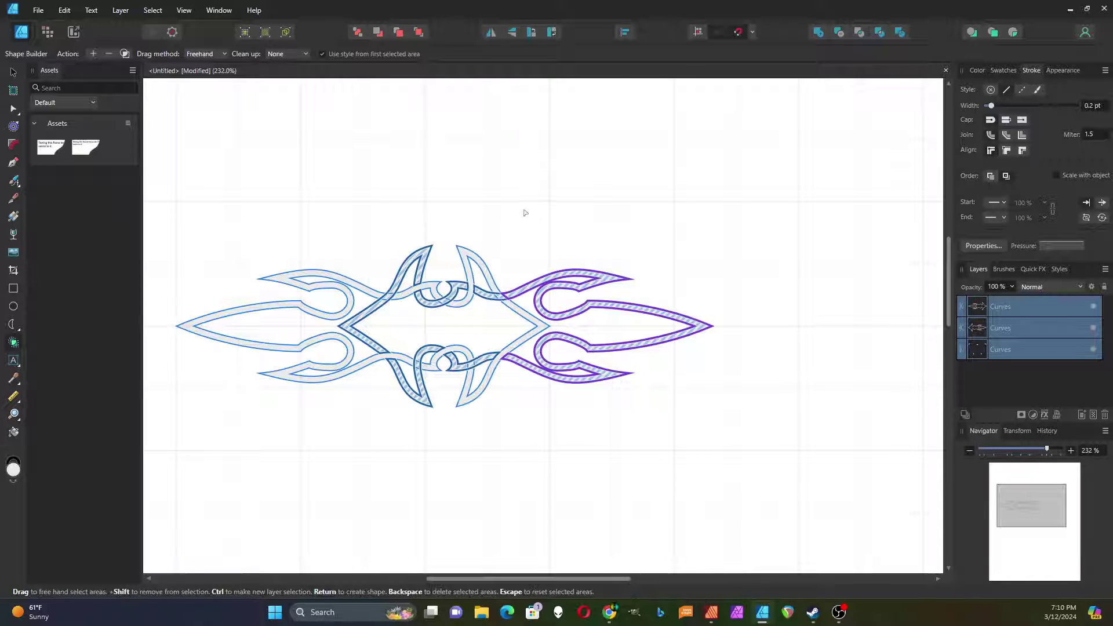
key("Return")
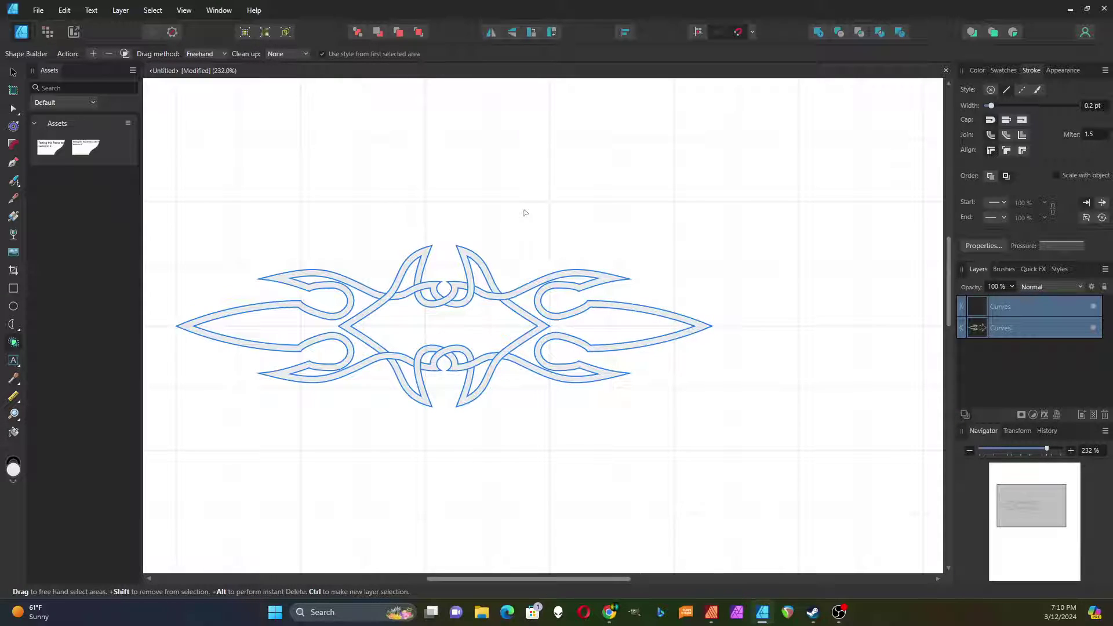
Remove the stroke from both interlaced curves and fill them with a dark gold swatch
left_click(17, 74)
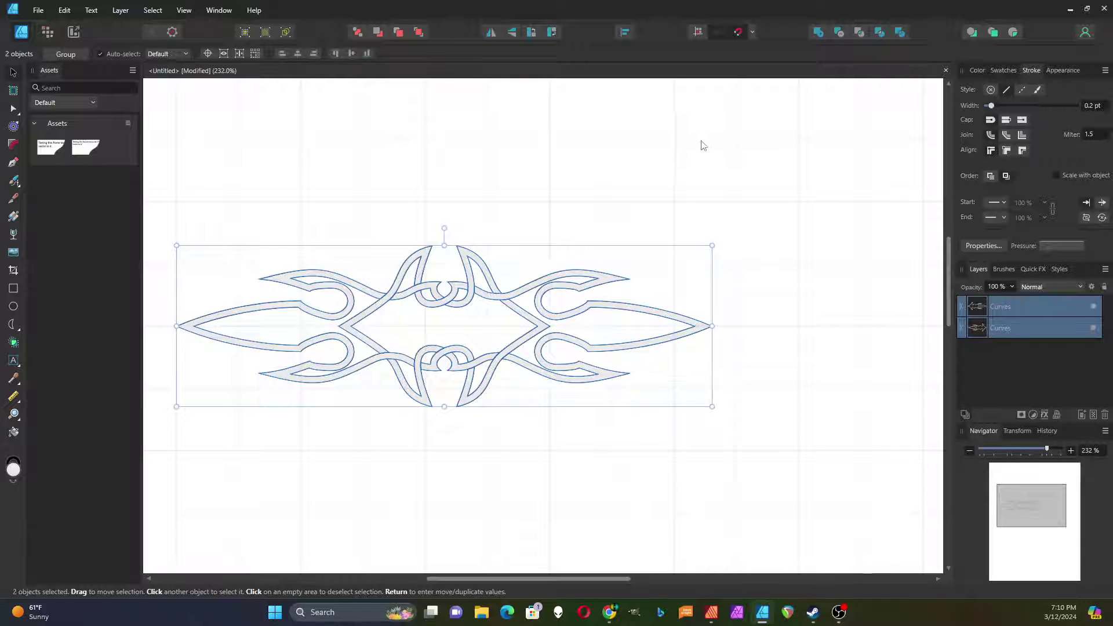
left_click(991, 90)
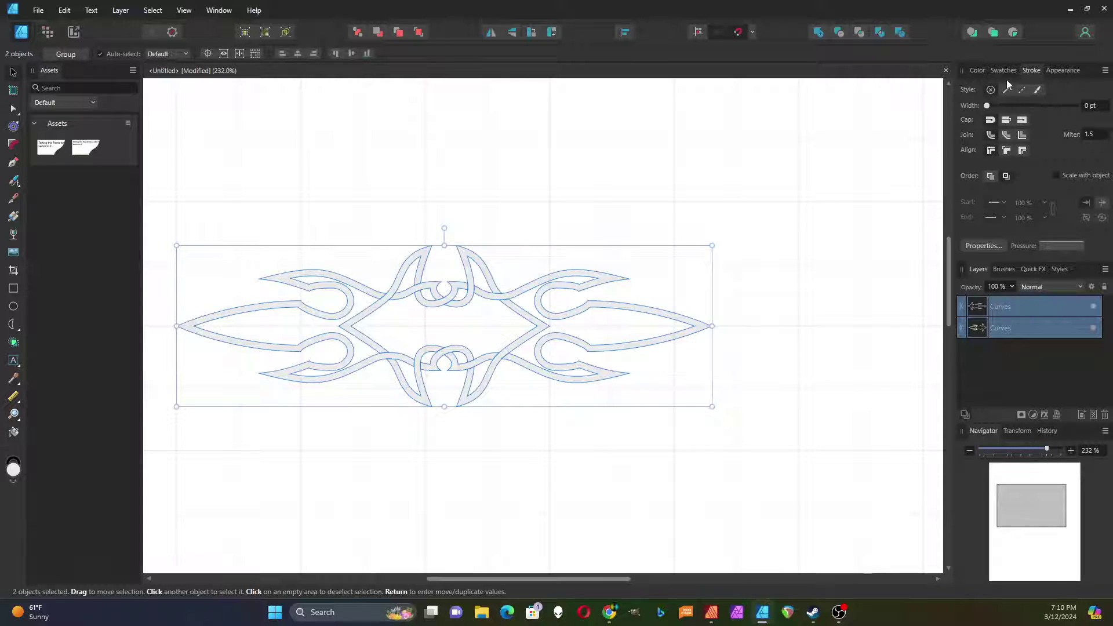
left_click(978, 70)
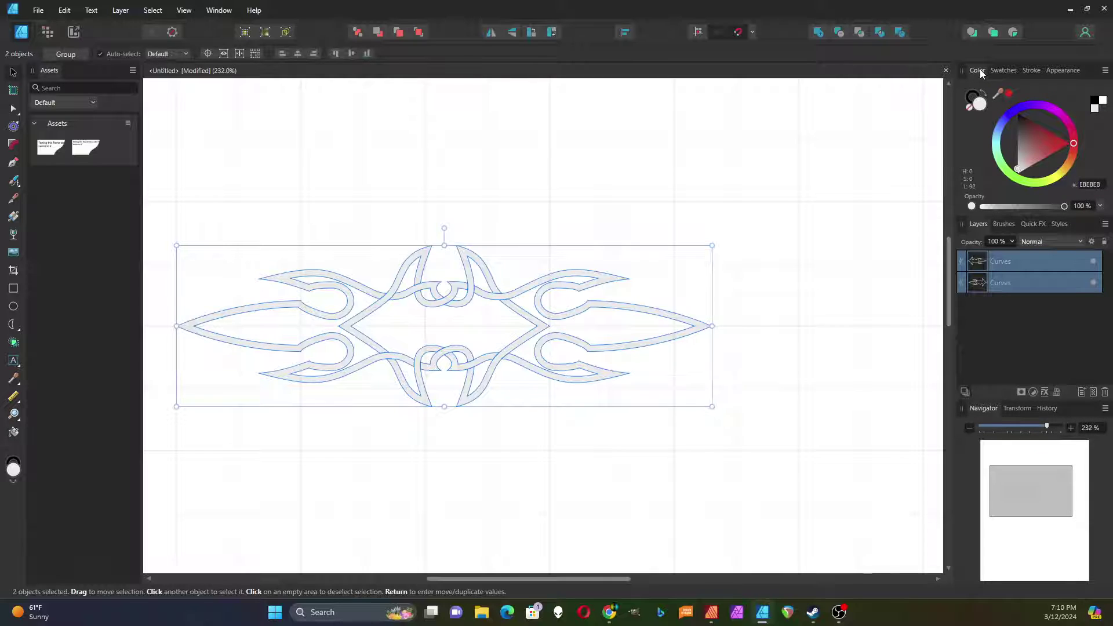
left_click(1001, 70)
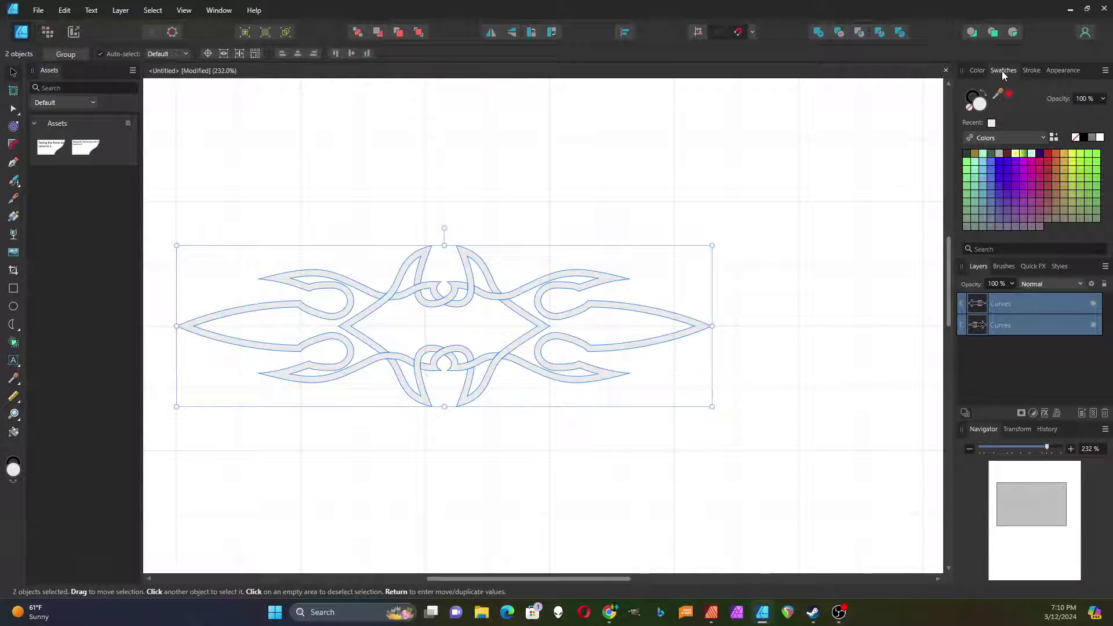
left_click(975, 155)
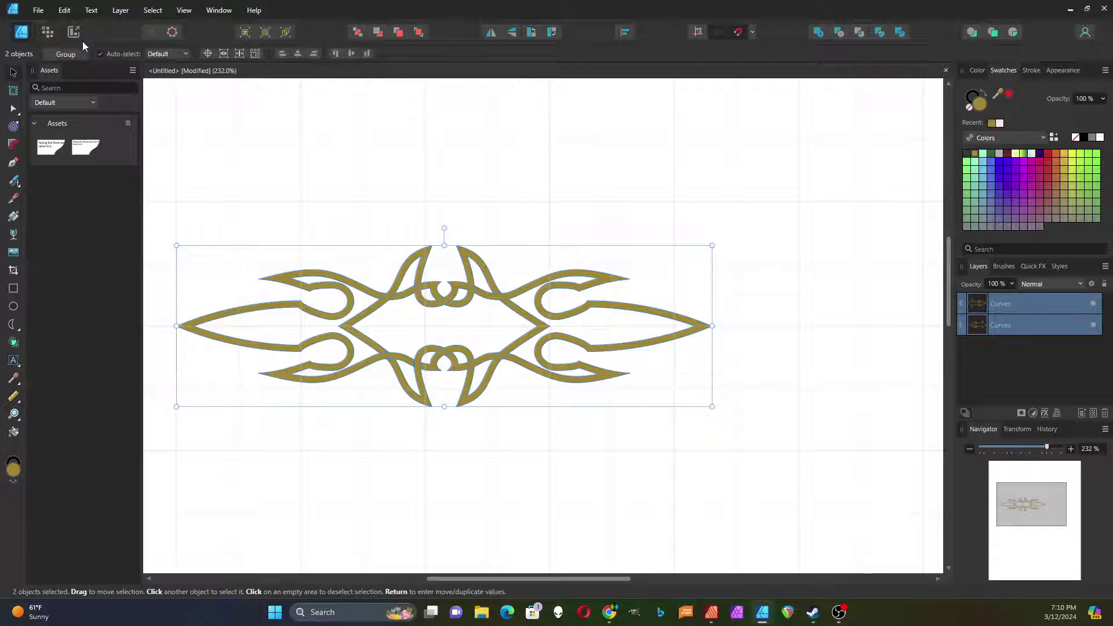
Group the two gold curves and apply a 3D layer effect to the upper curve inside the group
left_click(67, 54)
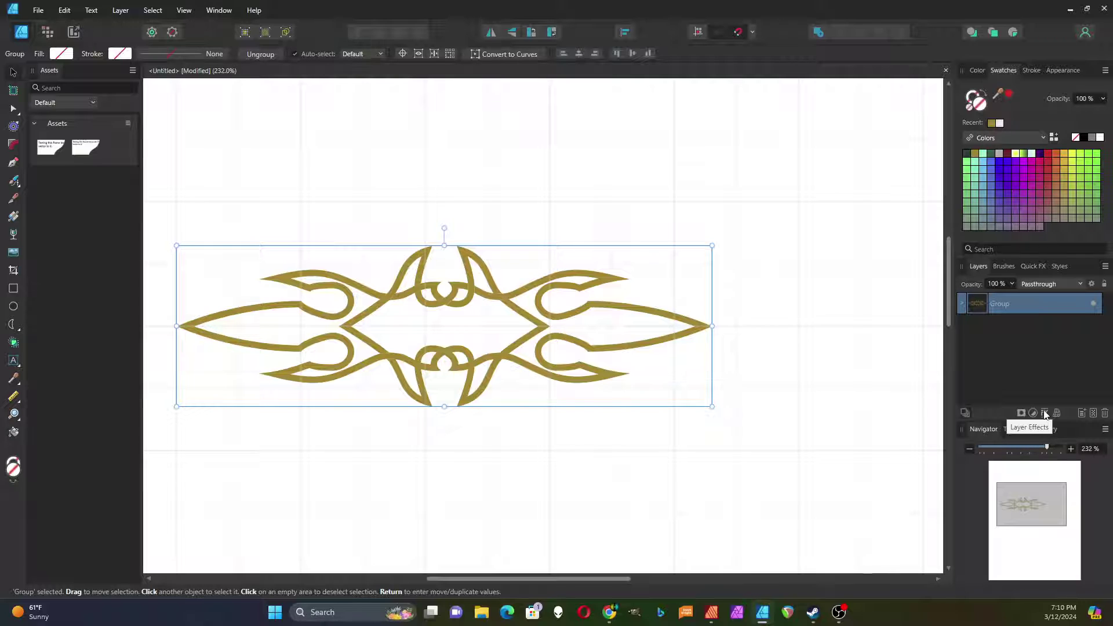
left_click(962, 303)
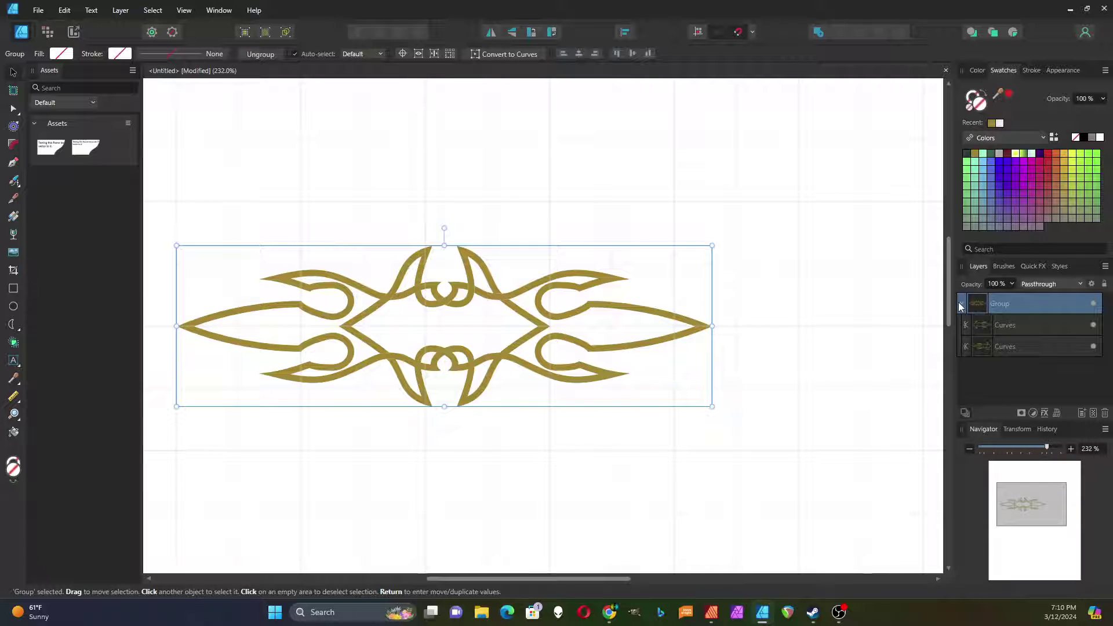
left_click(1023, 326)
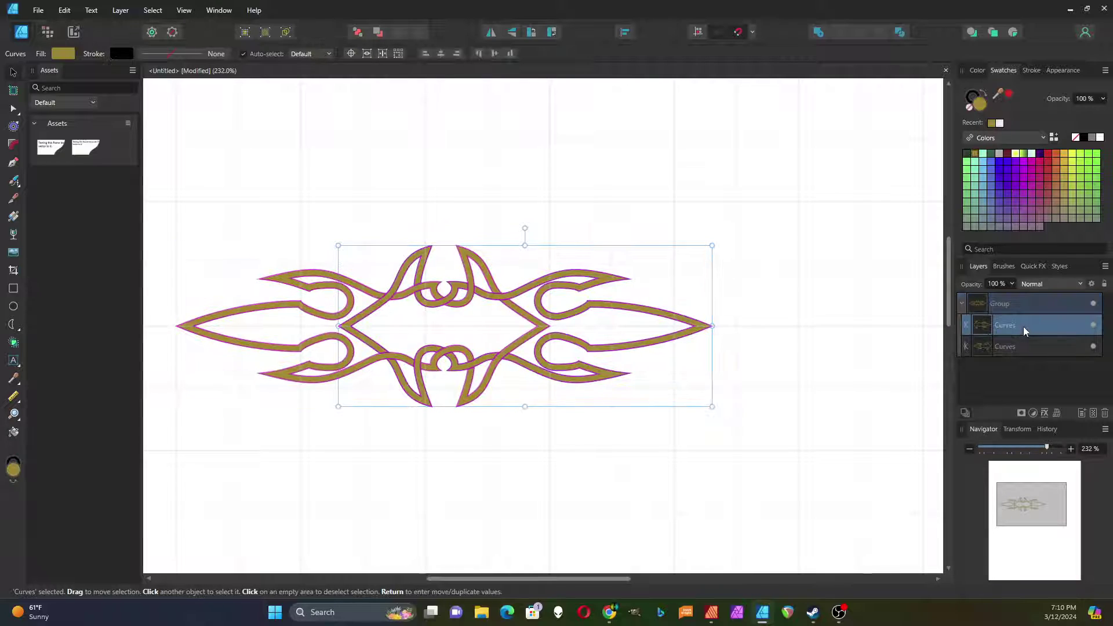
left_click(1045, 413)
left_click(378, 186)
left_click_drag(513, 135, 791, 124)
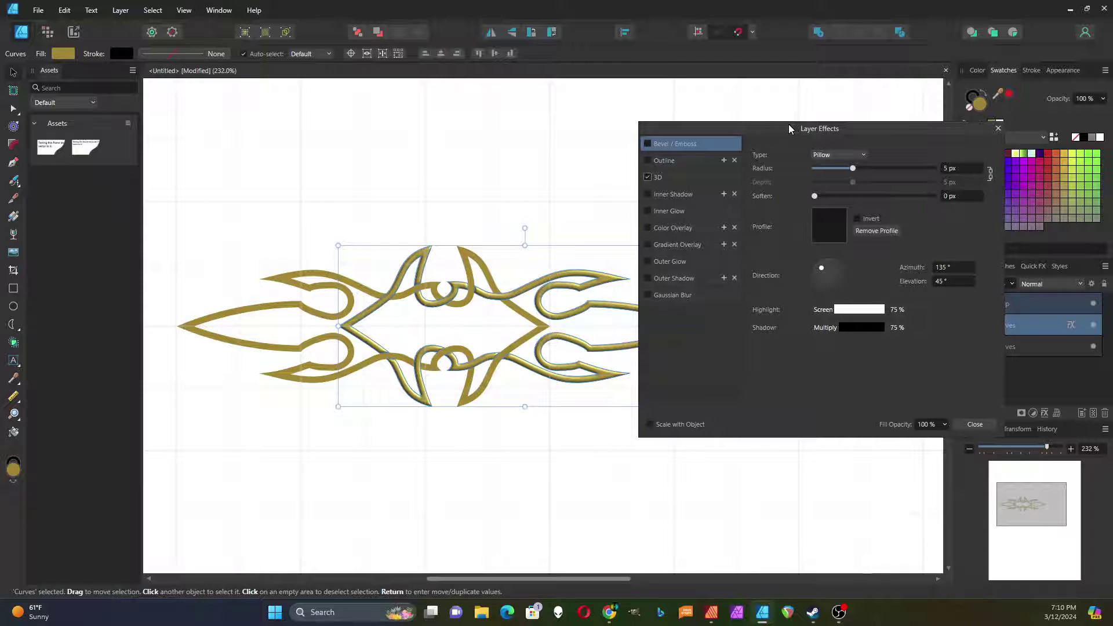
left_click(975, 425)
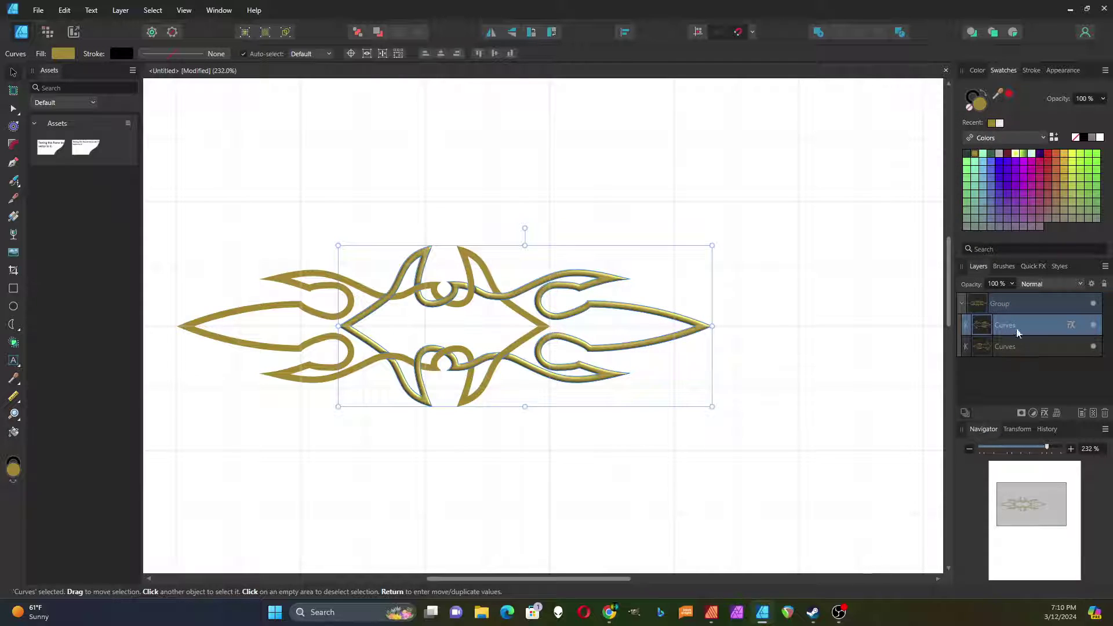
Apply the 3D layer effect to the lower curve in the group as well, and clear the selection
left_click(1018, 345)
left_click(1045, 413)
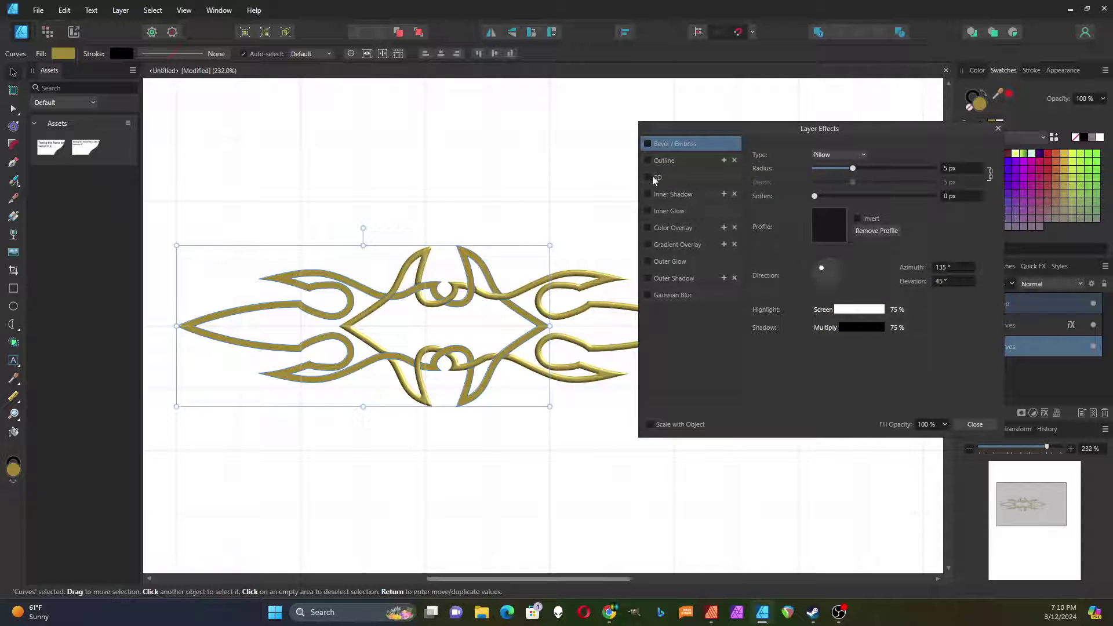
left_click(648, 177)
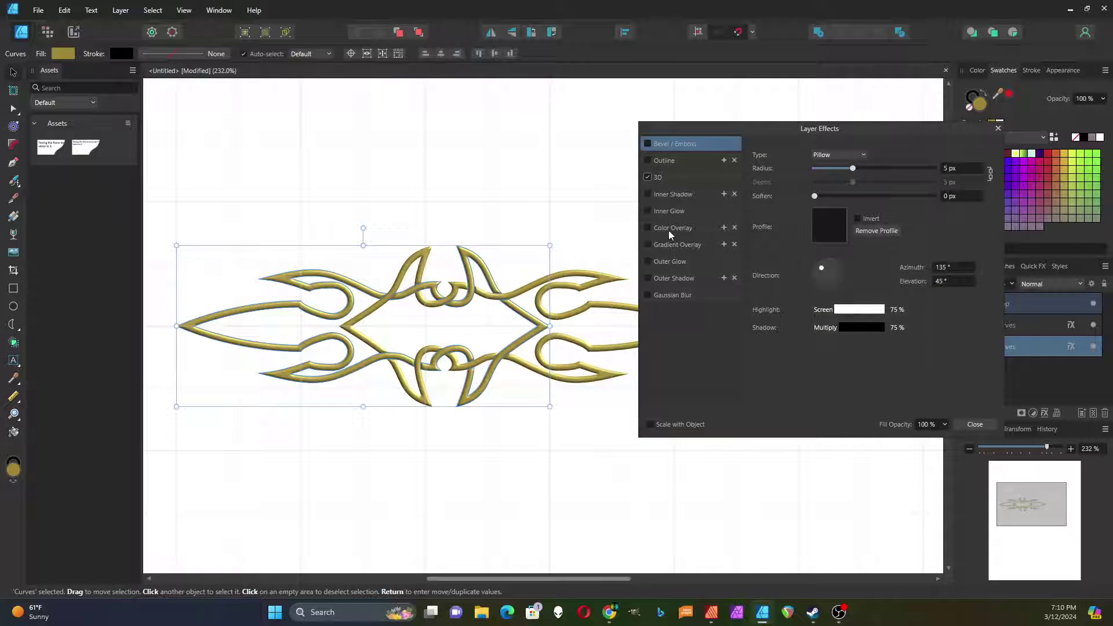
left_click(976, 426)
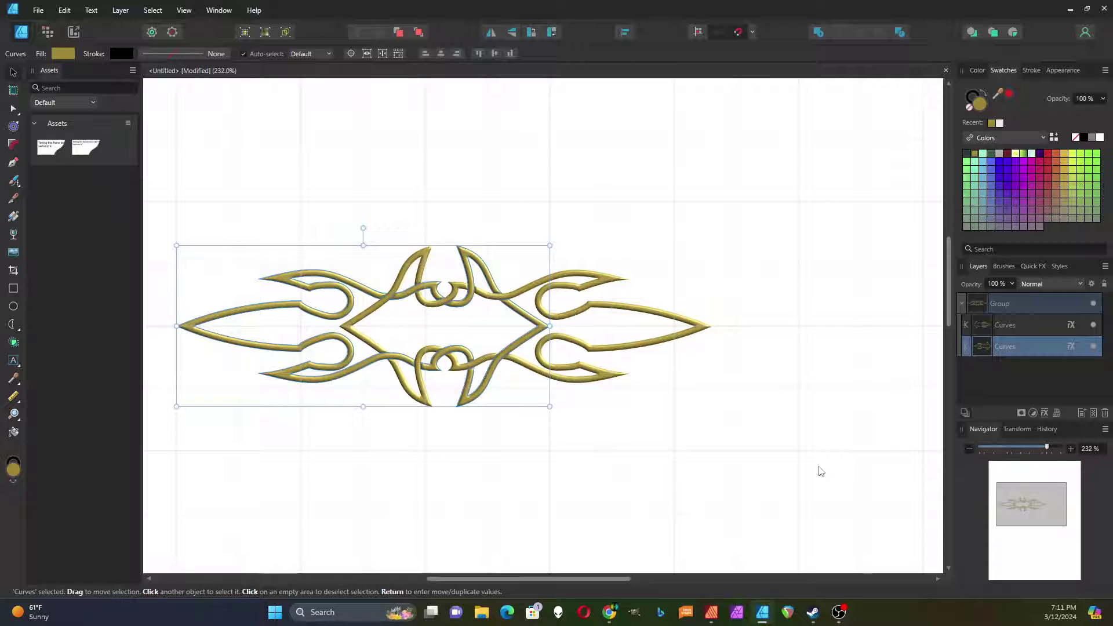
left_click(820, 470)
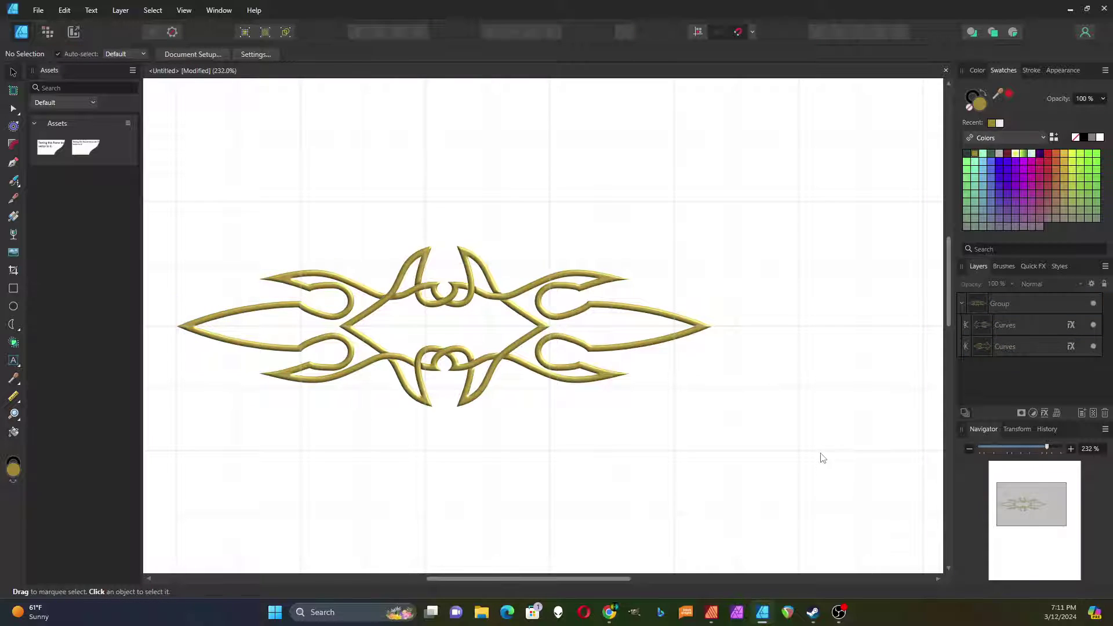
Add a thin solid black Outline layer effect, aligned outside, to the whole ornament group
left_click(1006, 305)
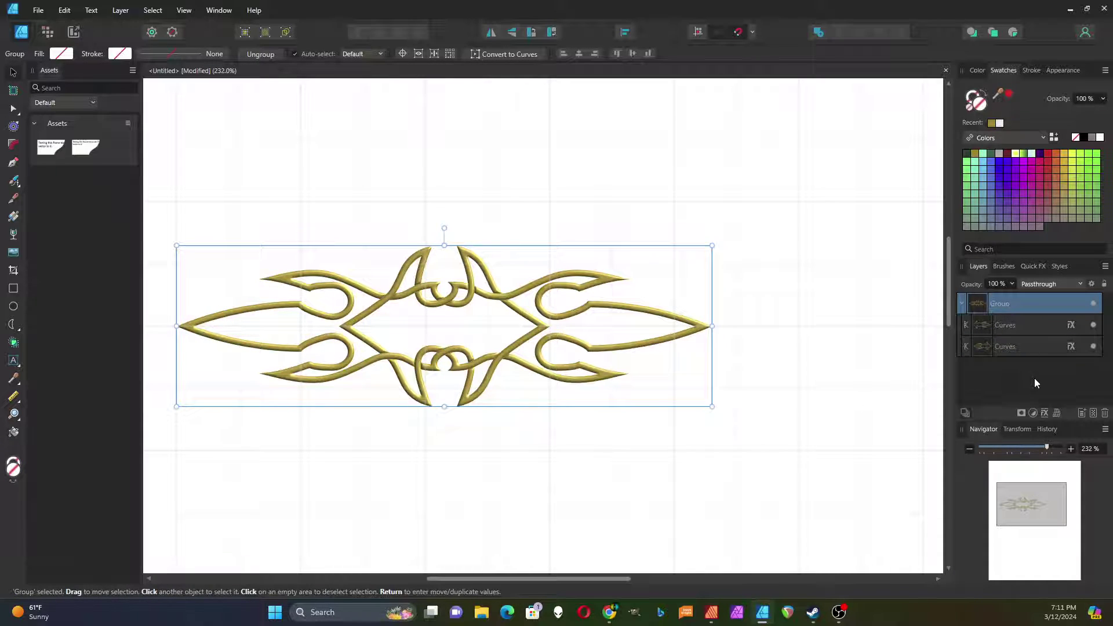
left_click(1045, 413)
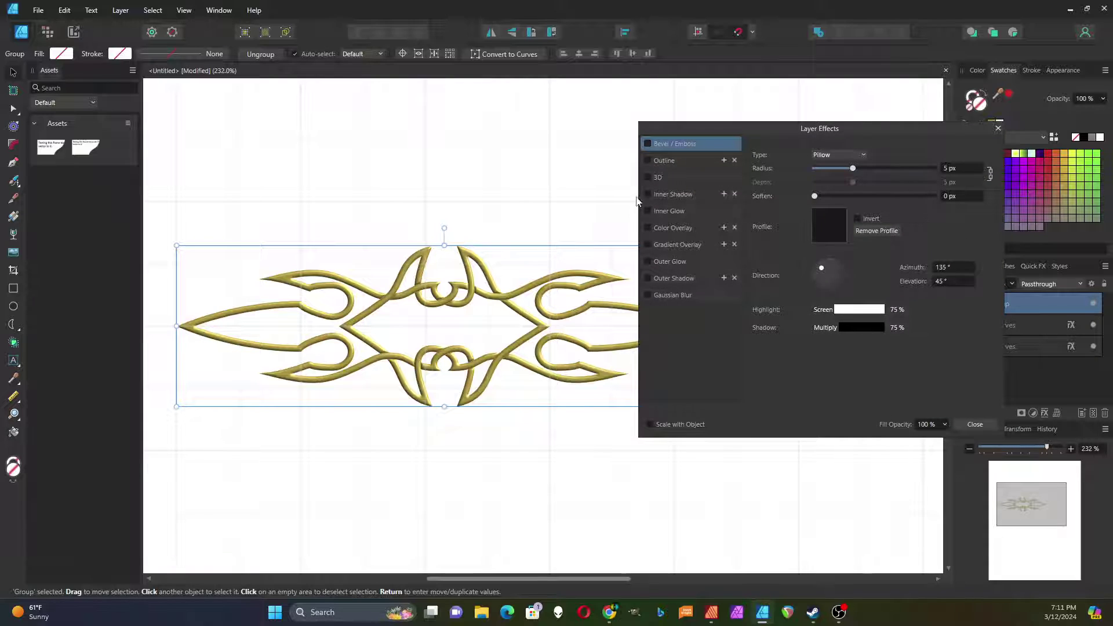
left_click(653, 163)
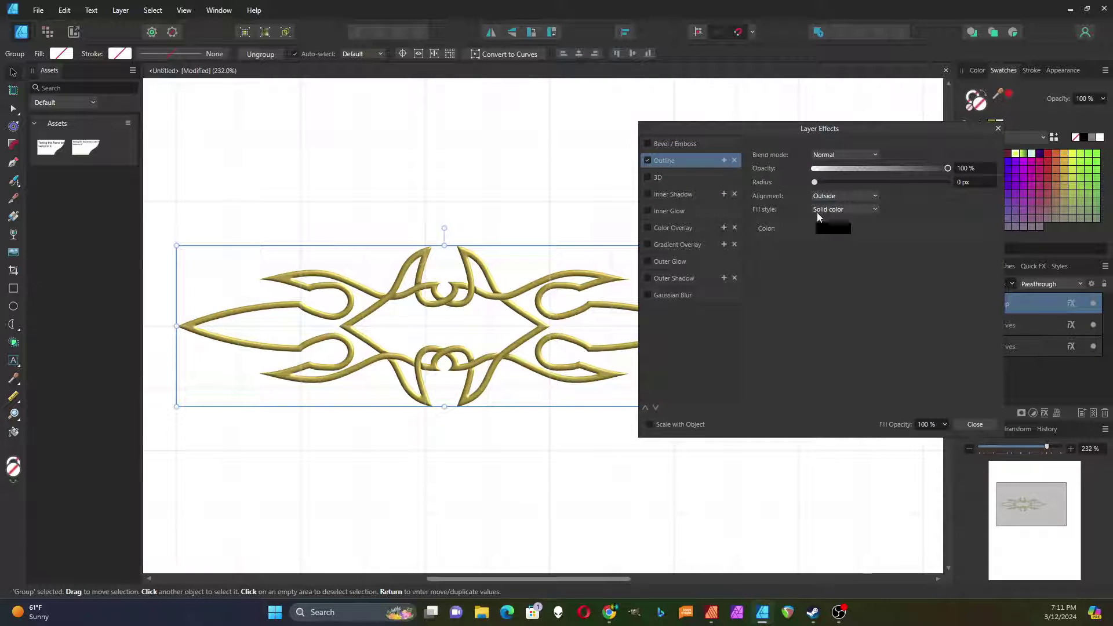
left_click_drag(814, 182, 858, 184)
left_click(988, 428)
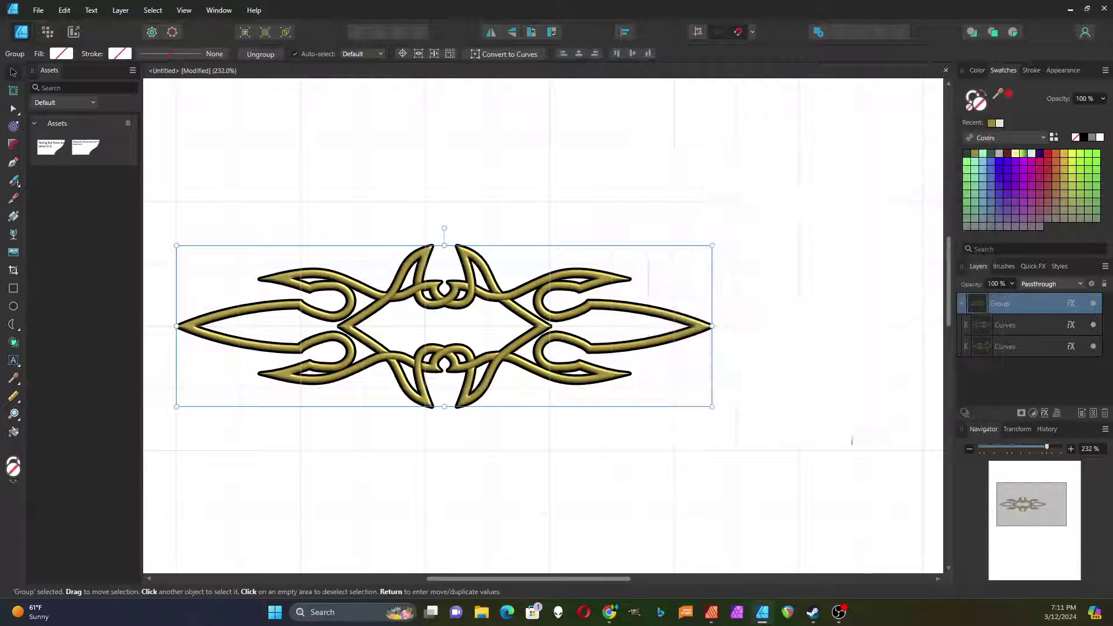
left_click(690, 471)
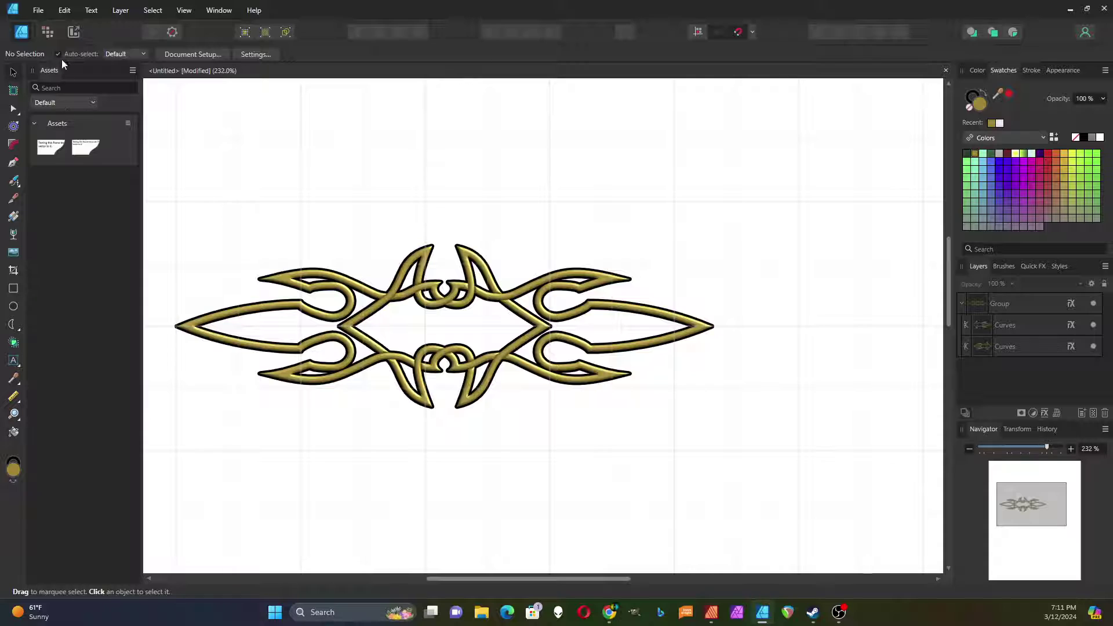
Create a new asset category named Borders
left_click(133, 70)
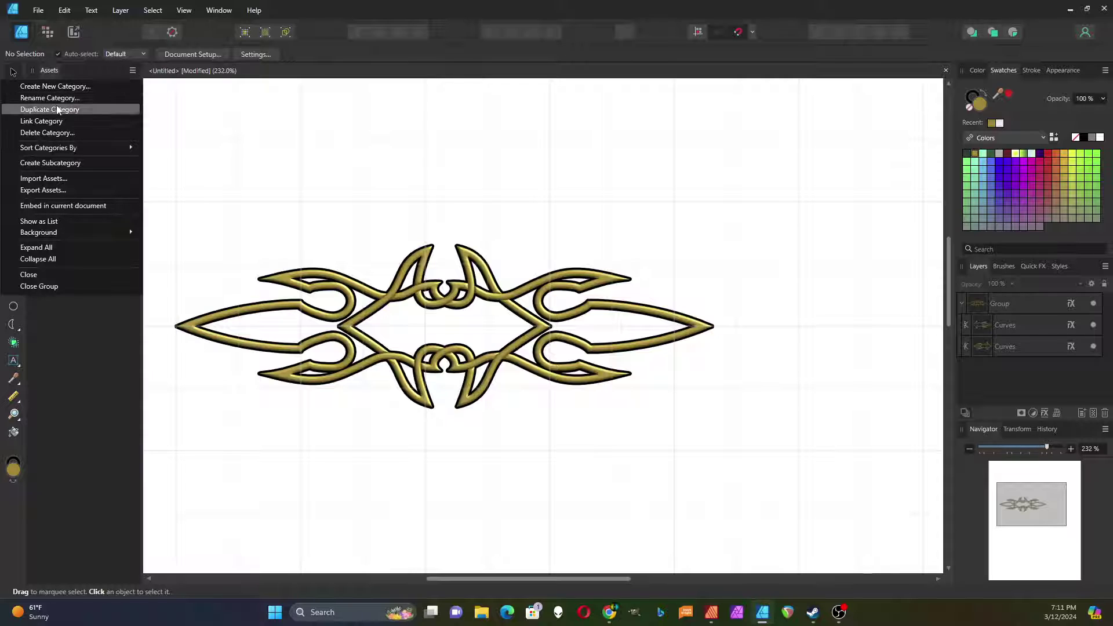
left_click(61, 86)
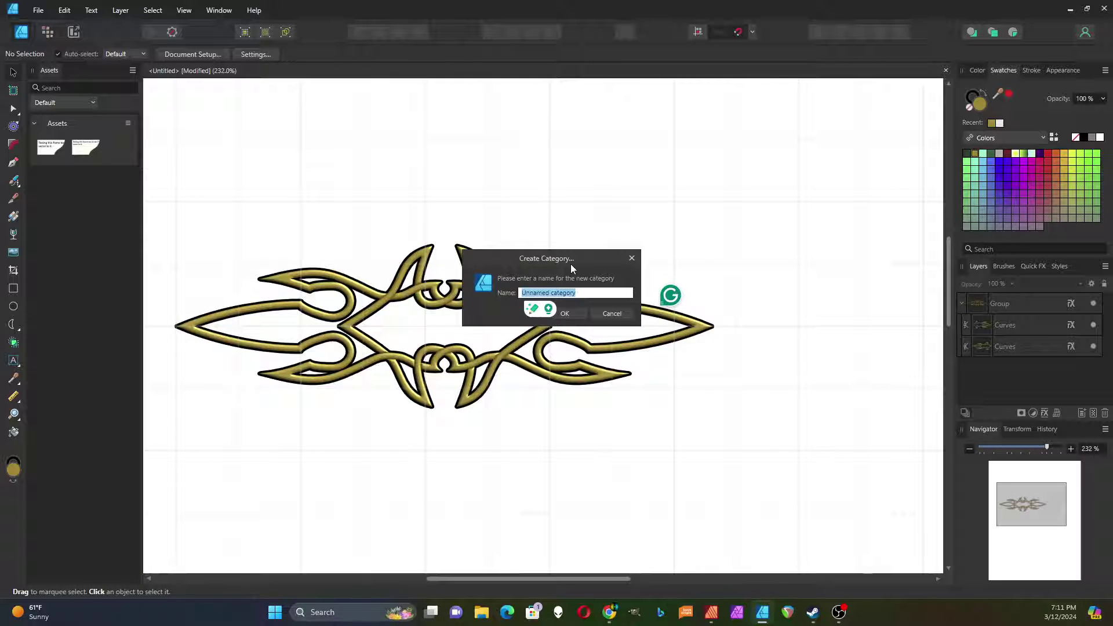
type("Borders")
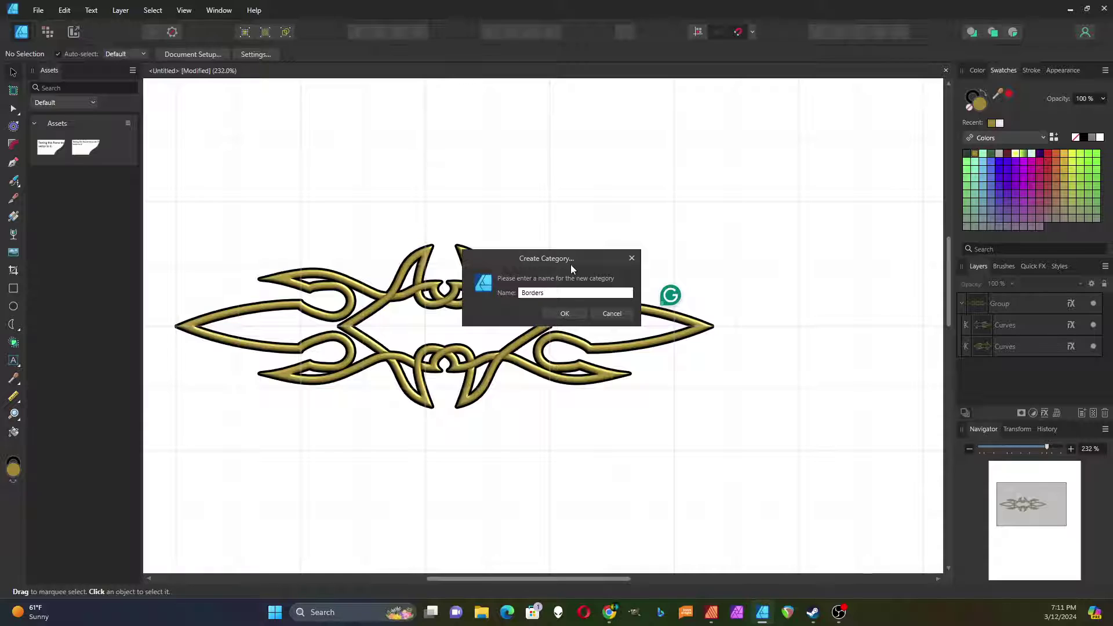
left_click(573, 312)
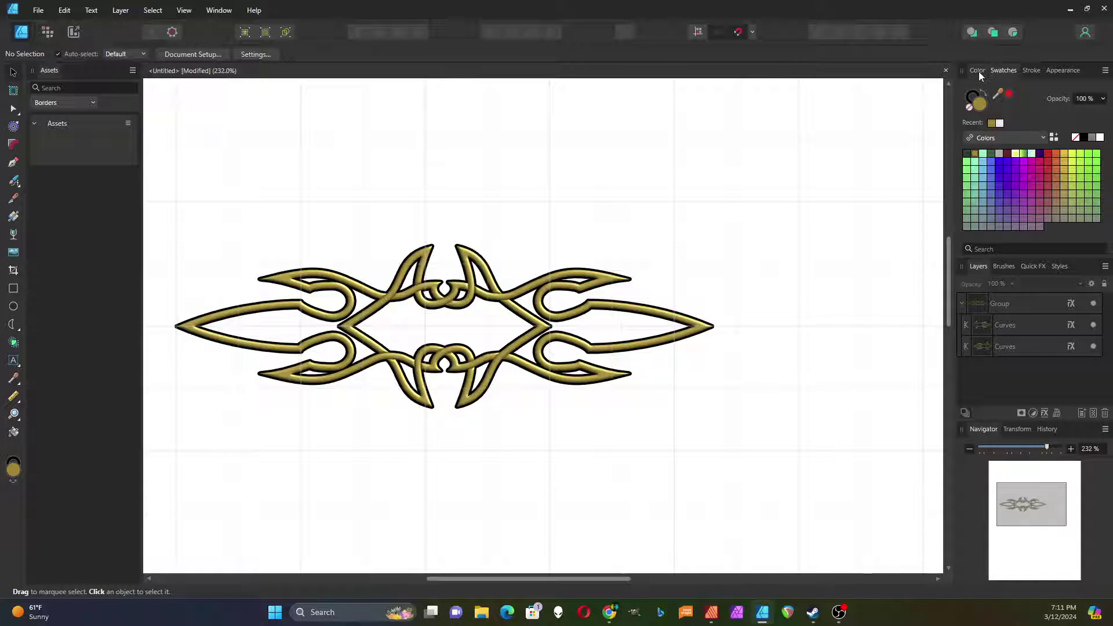
Shrink the ornament group about its centre to about 60% of its size and add it to the Borders assets
left_click(1031, 68)
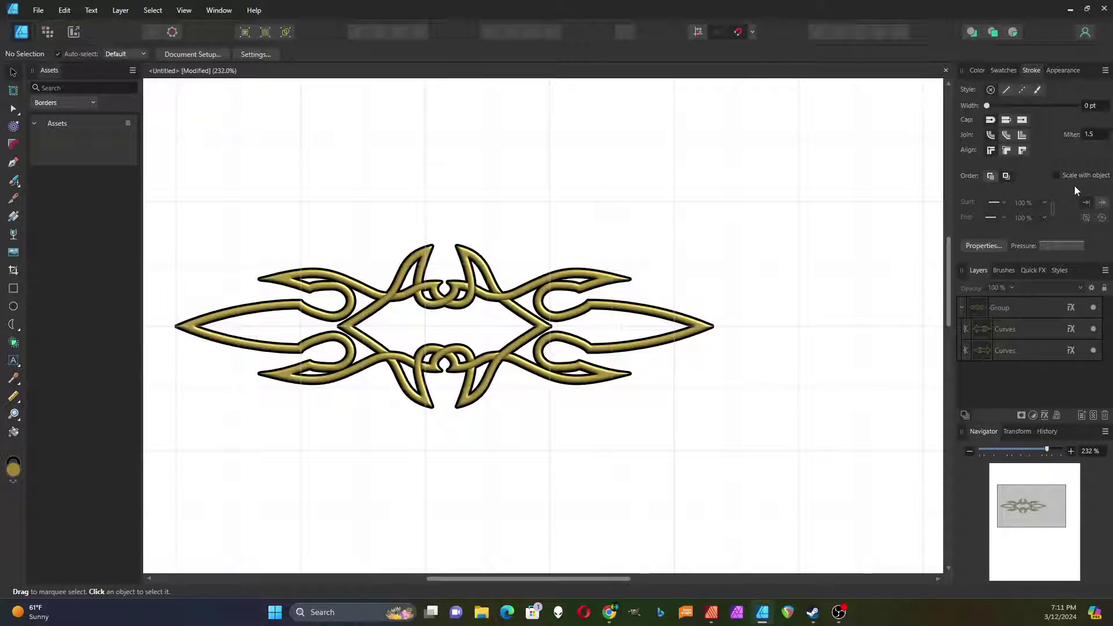
left_click(571, 322)
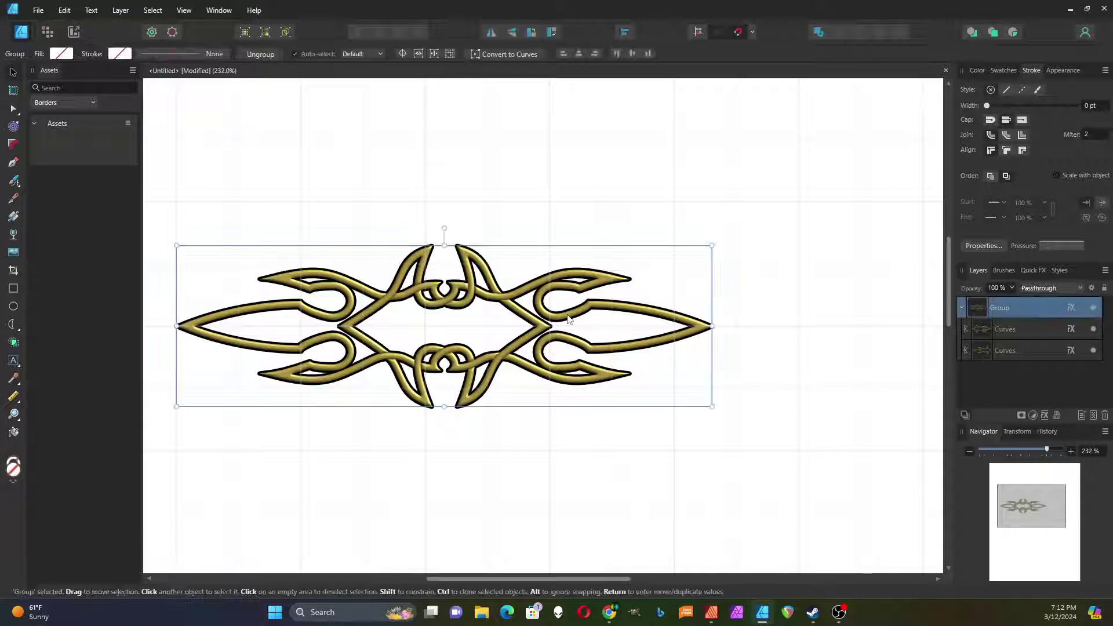
left_click_drag(712, 408, 590, 424)
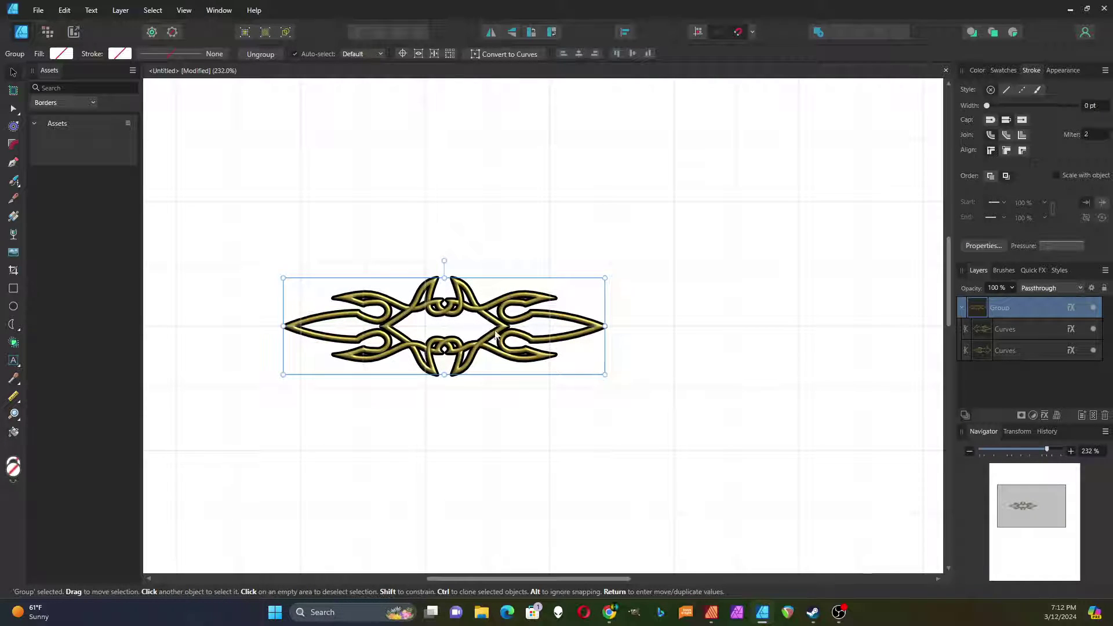
left_click_drag(502, 343, 82, 144)
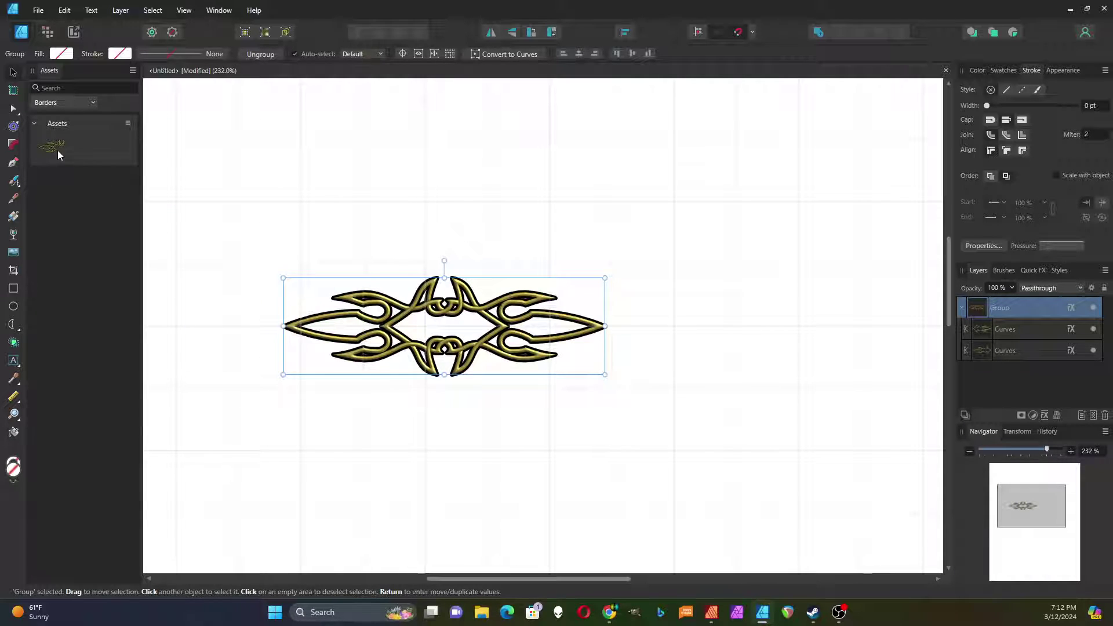